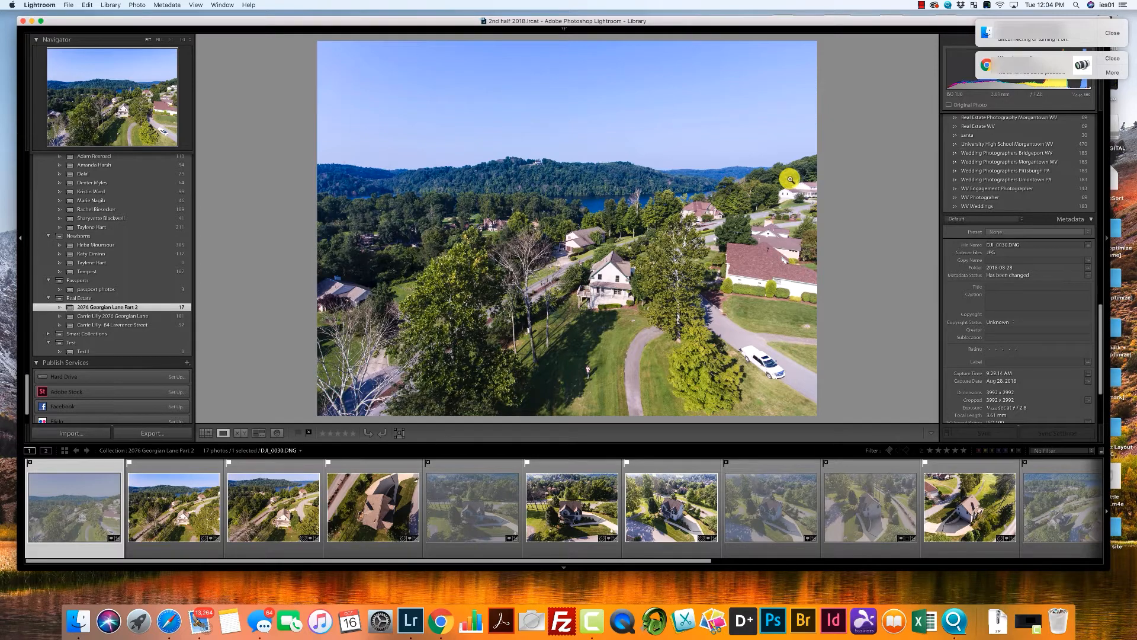
# Start a photo import from the EOS_DIGITAL card and uncheck all of its photos.
pyautogui.click(69, 438)
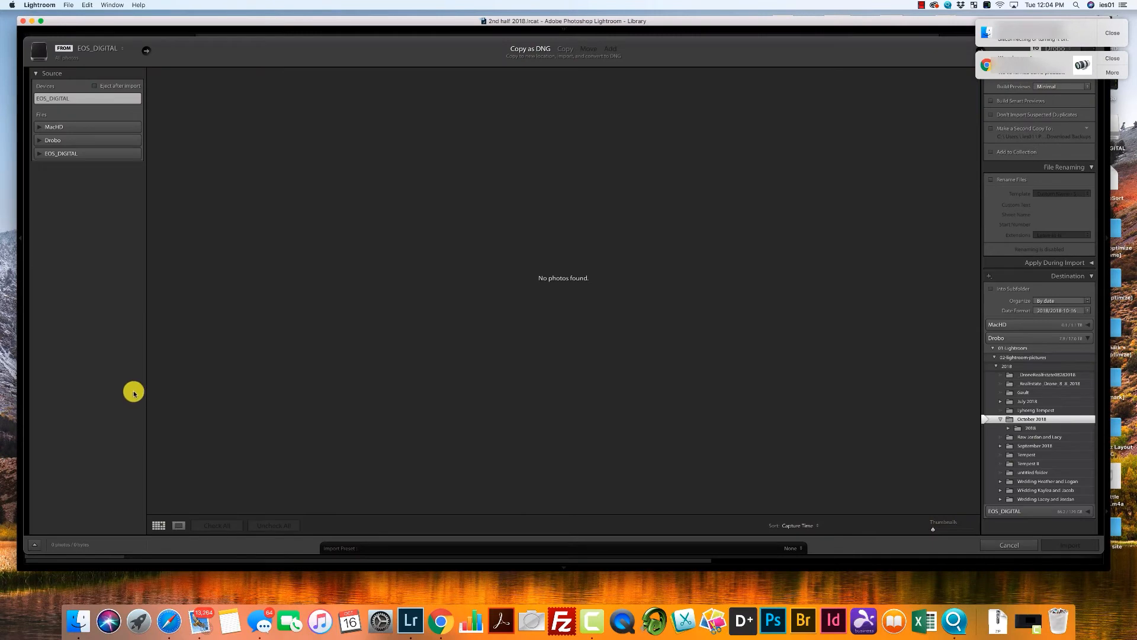
pyautogui.click(66, 100)
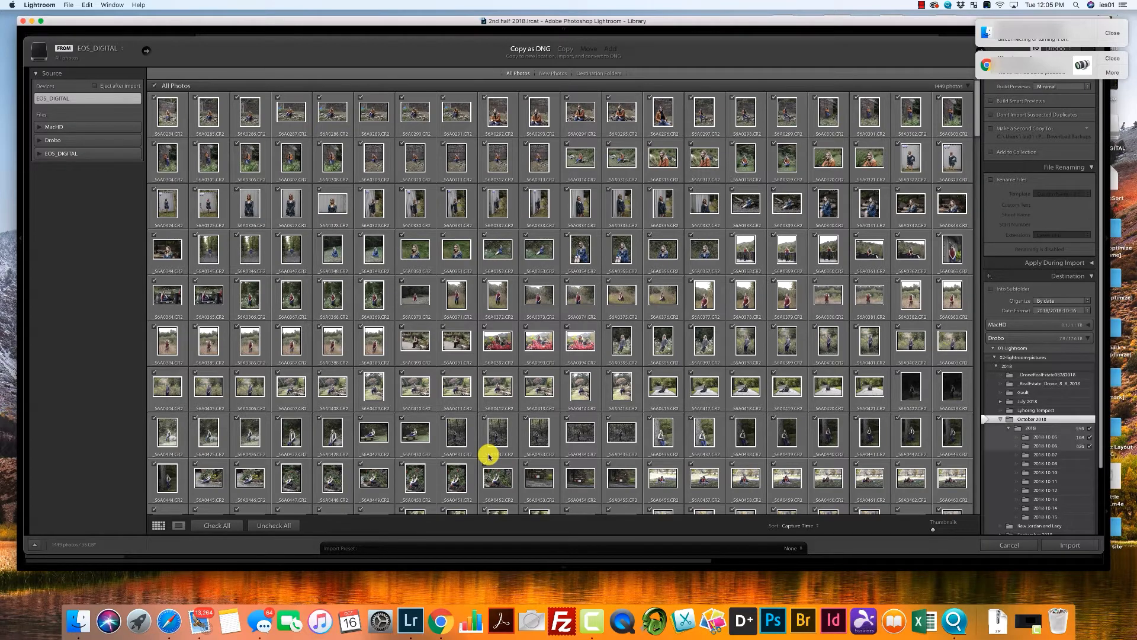
pyautogui.click(282, 525)
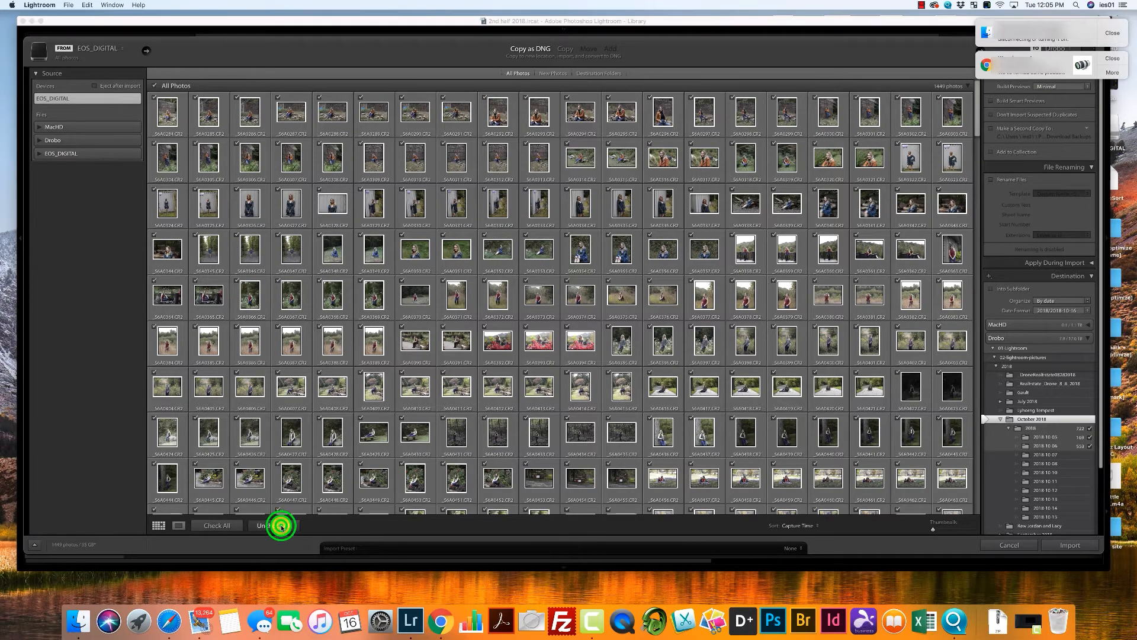
# Check the photos from _O6B9970 to the end of the card and import them as DNG copies into the October 2018 folder.
pyautogui.moveTo(976, 122); pyautogui.dragTo(980, 489)
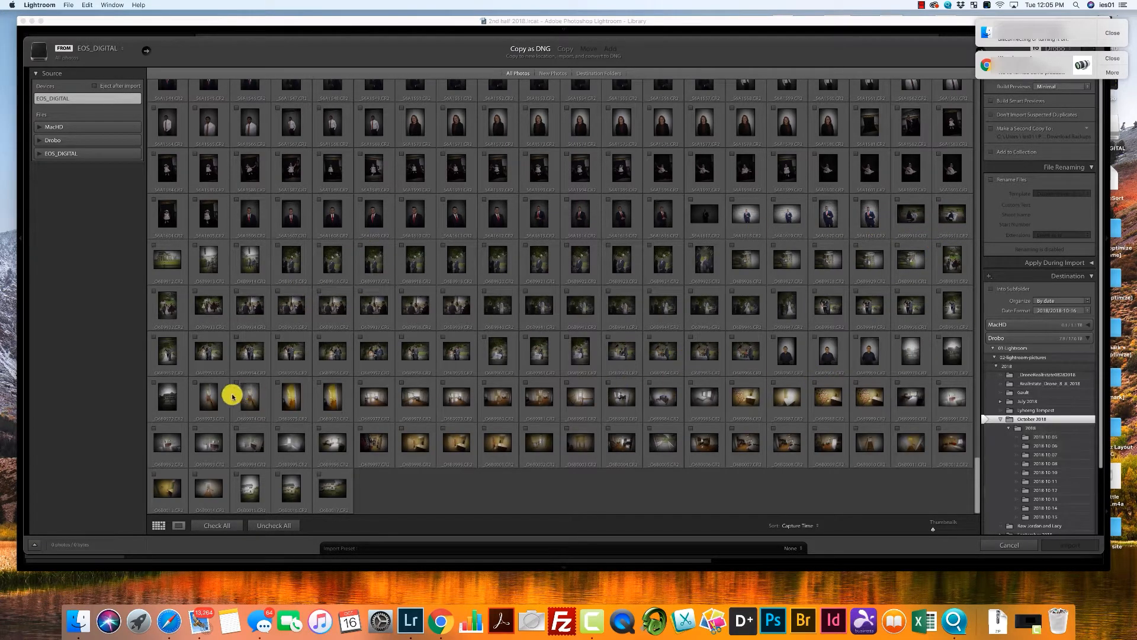
pyautogui.click(910, 350)
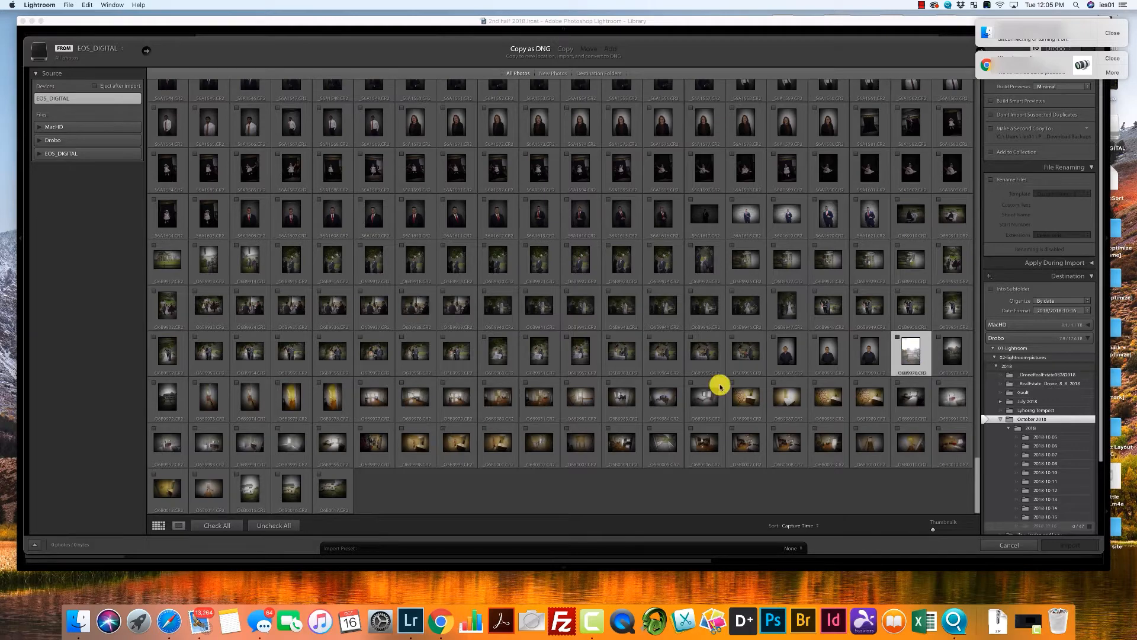
pyautogui.keyDown('shift'); pyautogui.click(334, 504); pyautogui.keyUp('shift')
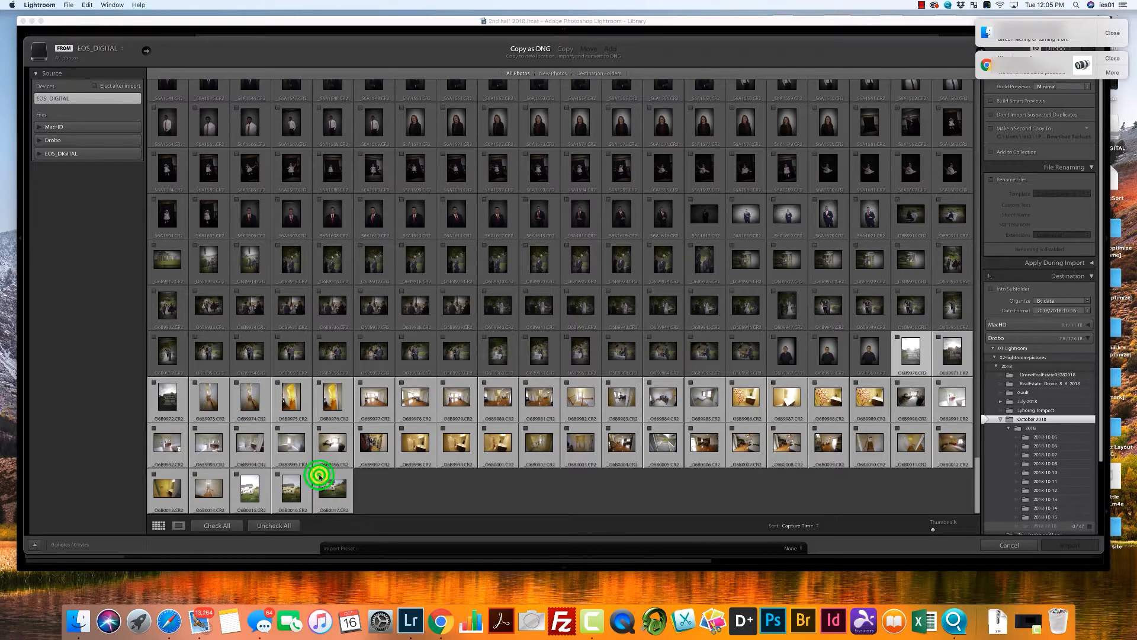
pyautogui.click(319, 474)
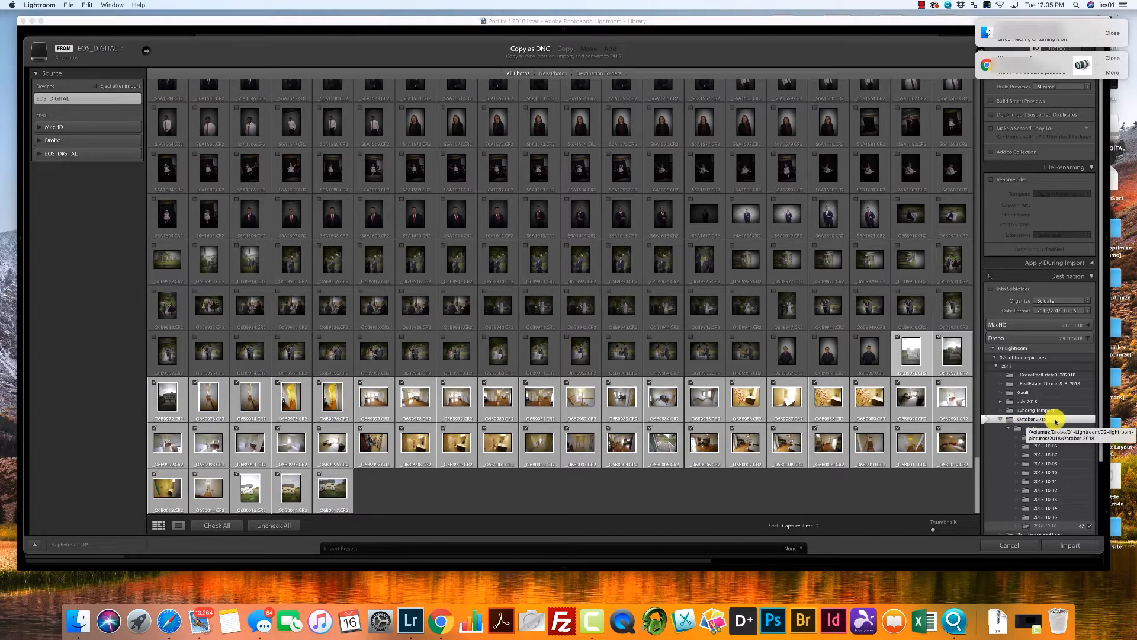
pyautogui.click(1071, 545)
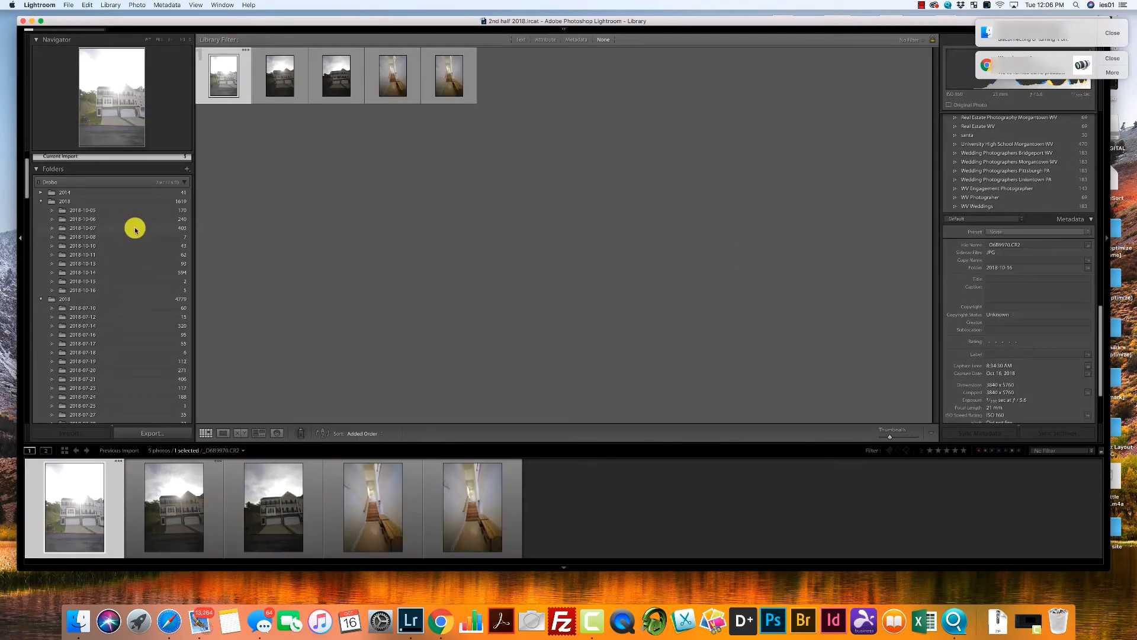
# Create a collection inside the Real Estate collection set, naming it with the property's full address.
pyautogui.moveTo(27, 190); pyautogui.dragTo(33, 402)
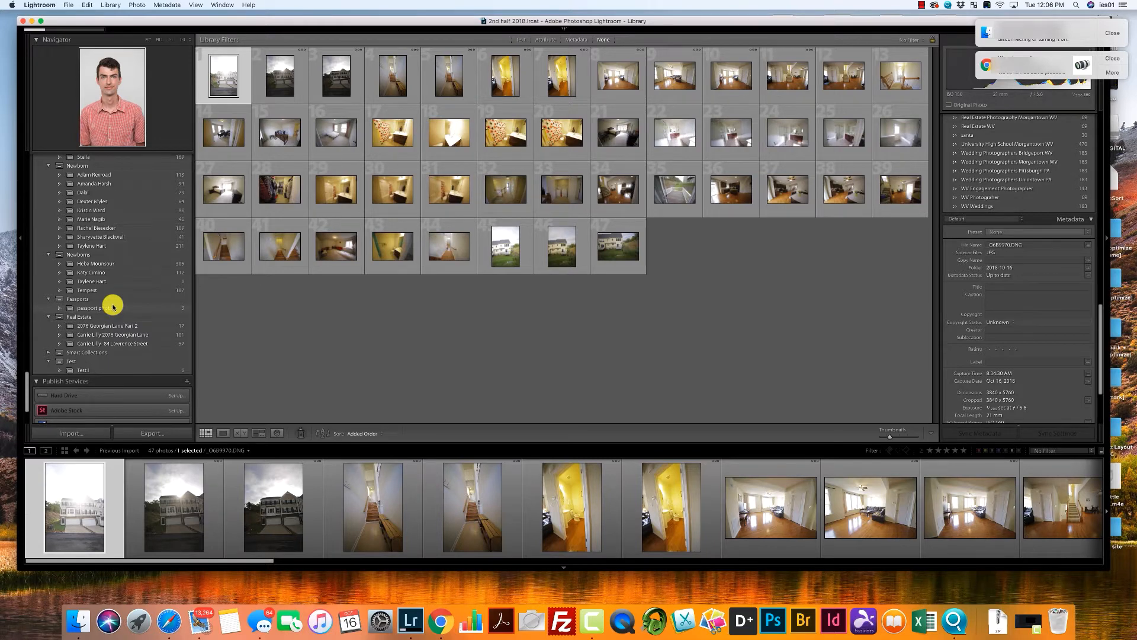
pyautogui.rightClick(119, 317)
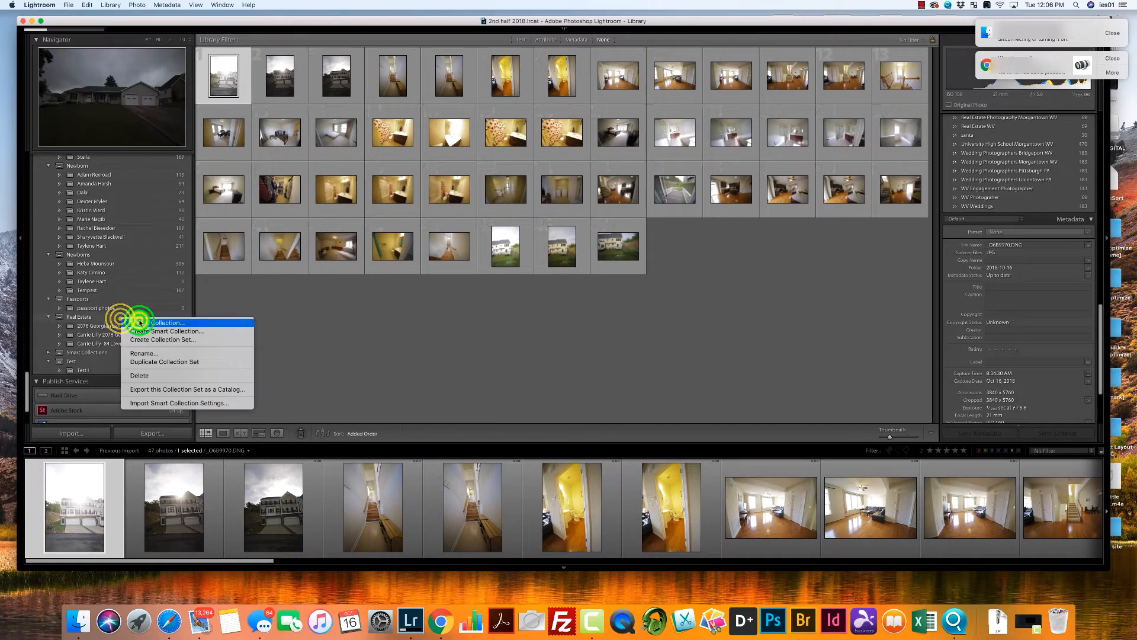
pyautogui.click(141, 322)
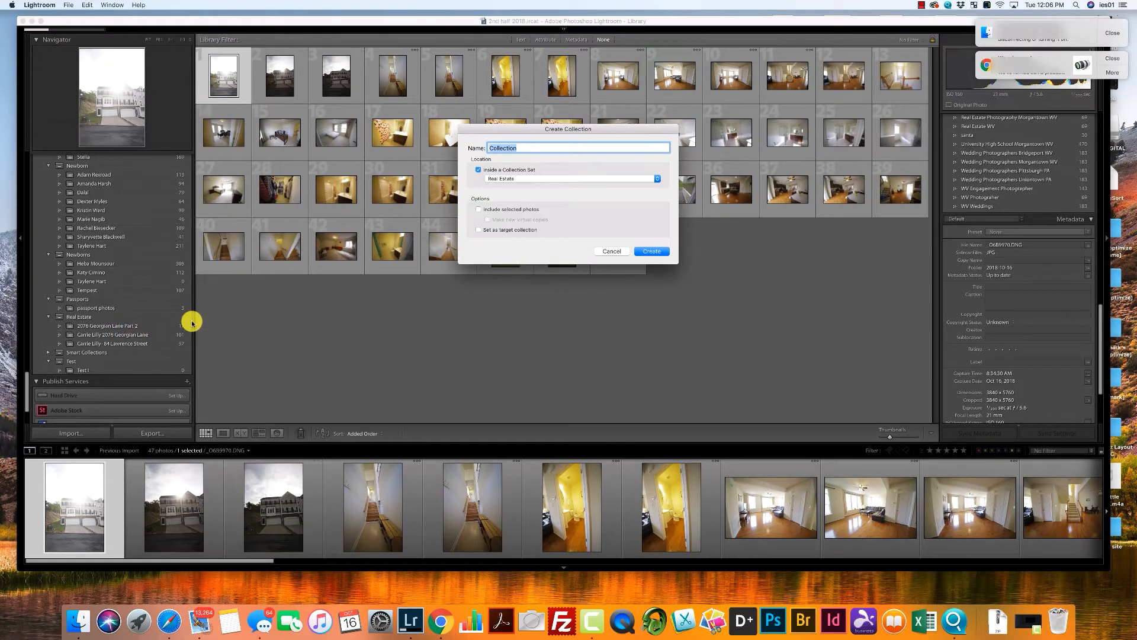
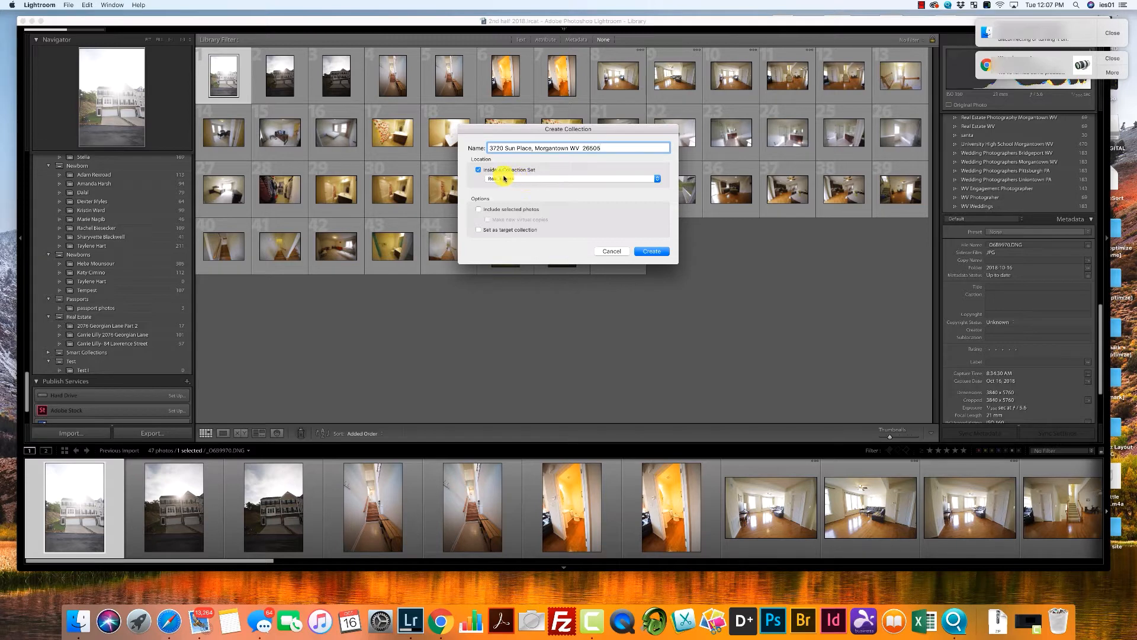
pyautogui.click(658, 252)
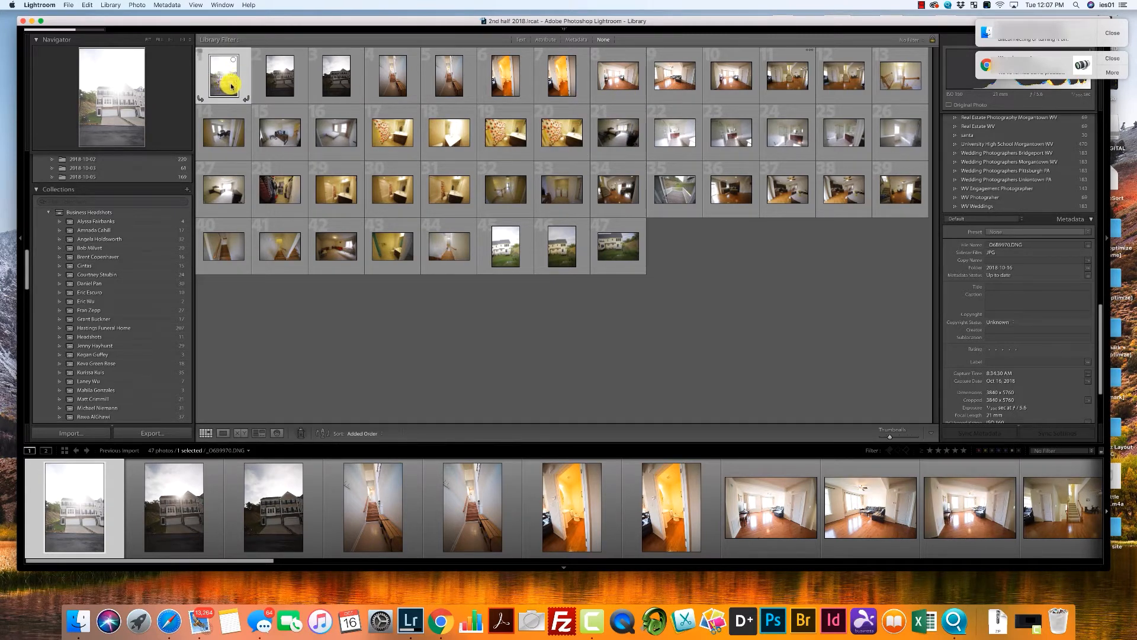
# Add all the imported house photos to the new property collection and open that collection.
pyautogui.keyDown('shift'); pyautogui.click(628, 245); pyautogui.keyUp('shift')
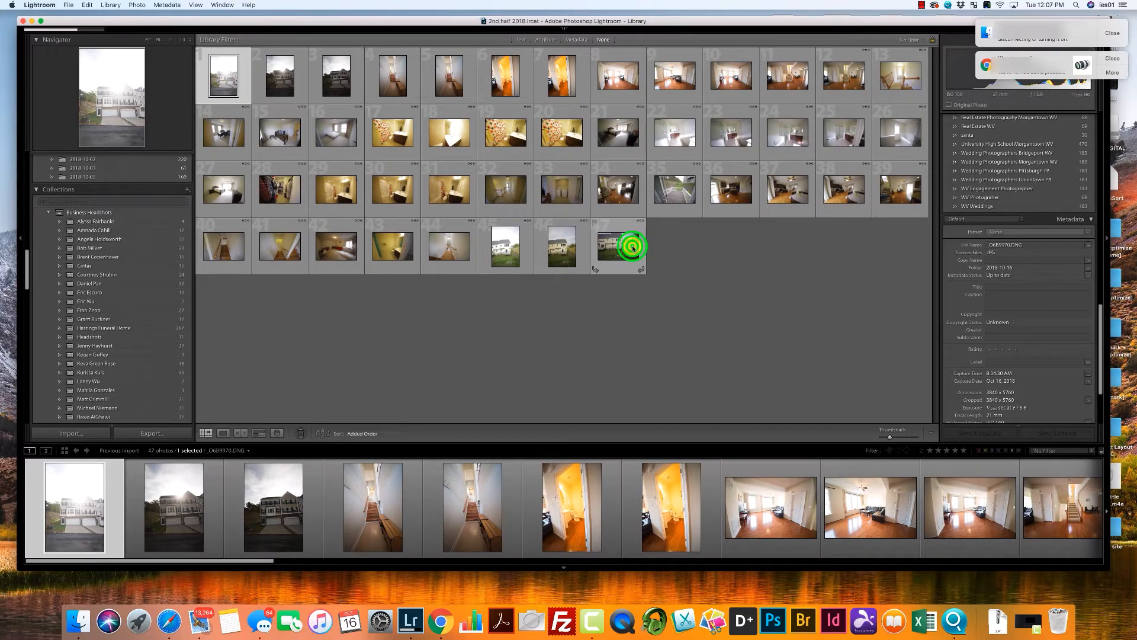
pyautogui.moveTo(26, 267); pyautogui.dragTo(34, 398)
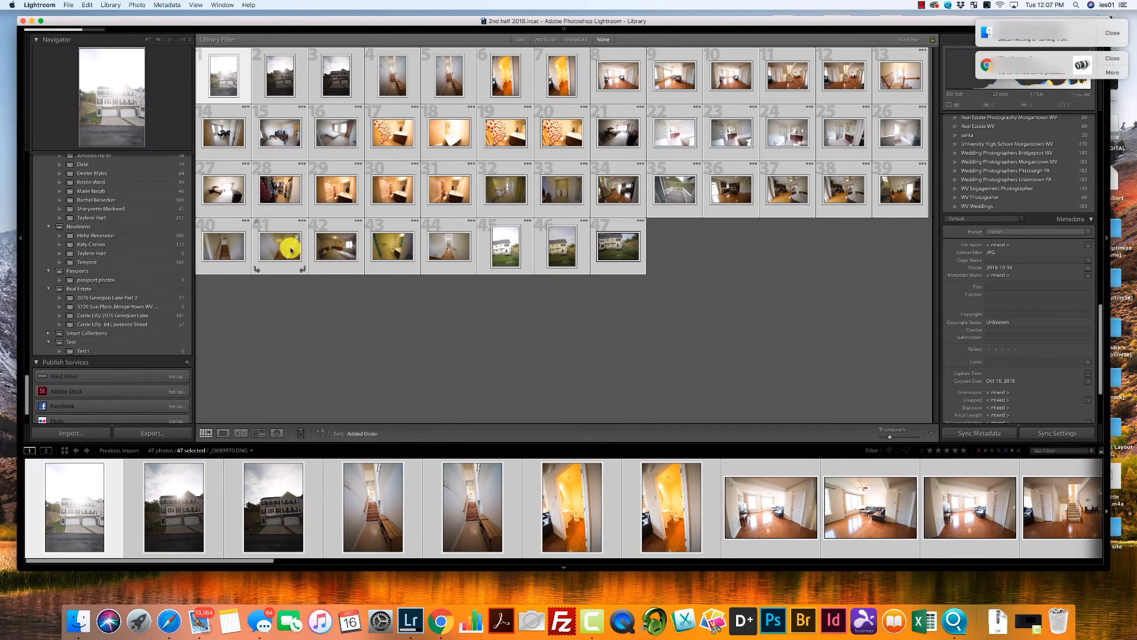
pyautogui.moveTo(290, 251); pyautogui.dragTo(160, 310)
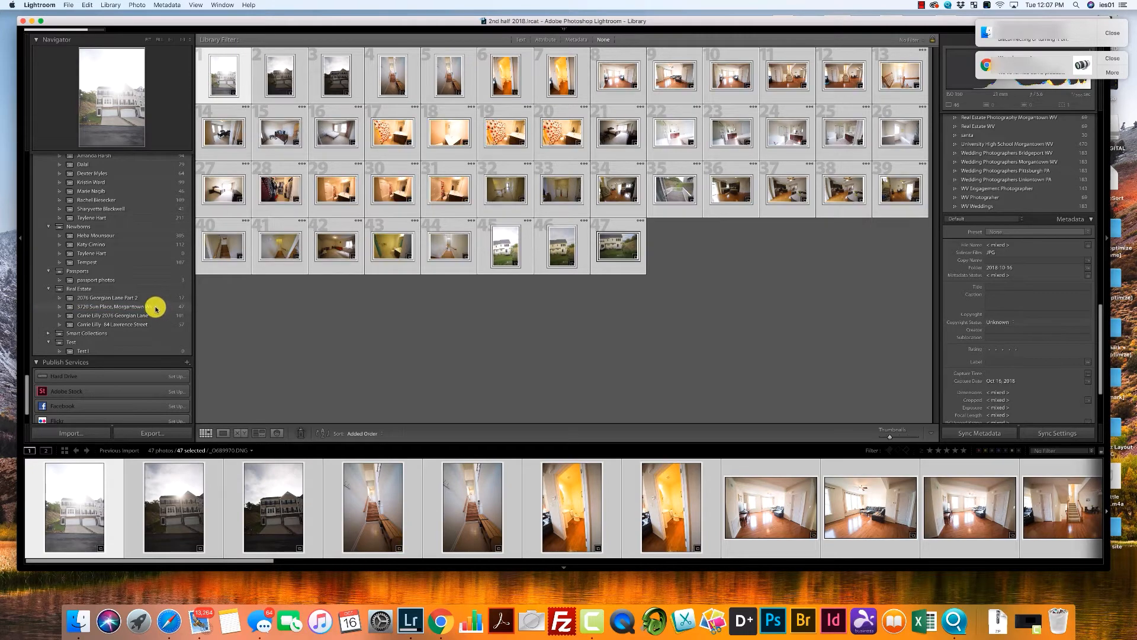
pyautogui.click(158, 307)
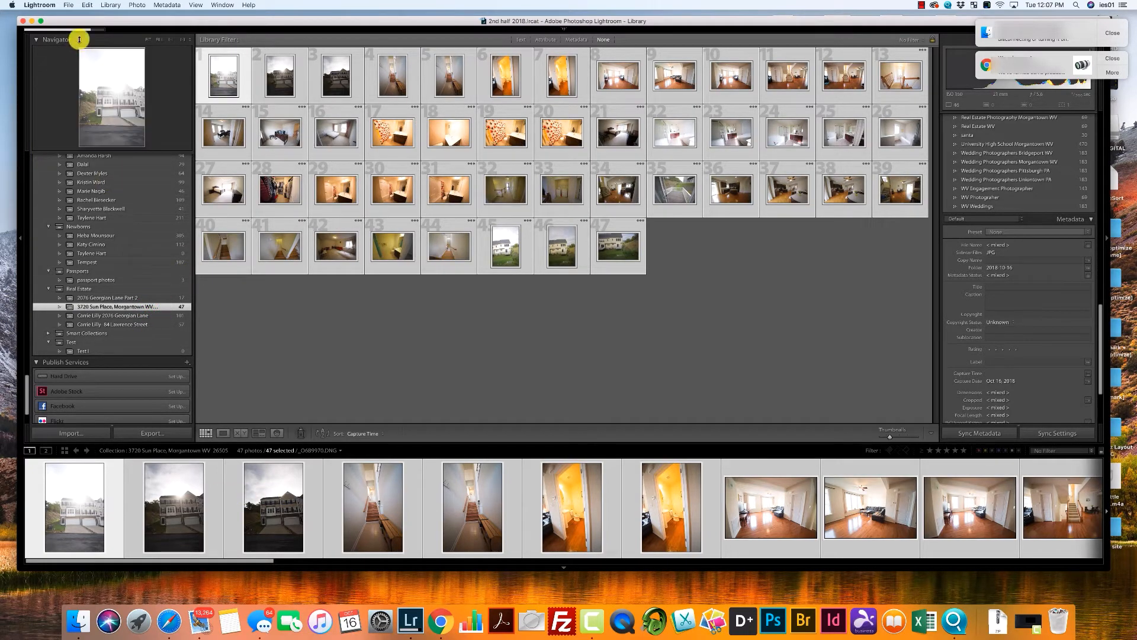
# Deselect all photos, select the first exterior shot, and open it in the Develop module, dismissing the notifications.
pyautogui.click(87, 4)
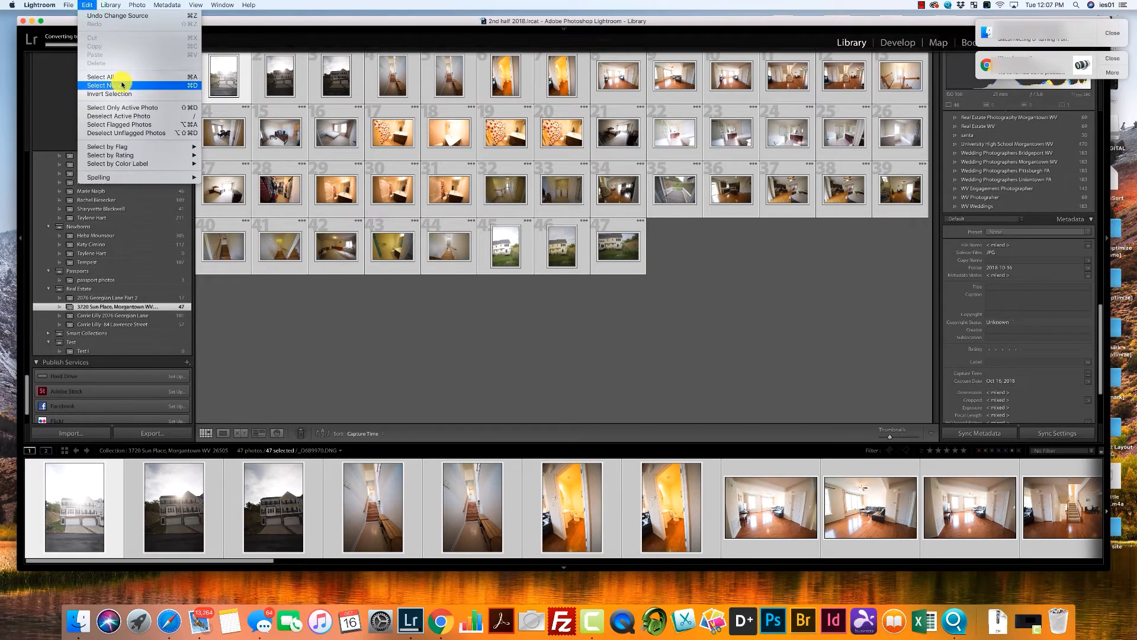
pyautogui.click(98, 85)
pyautogui.click(70, 526)
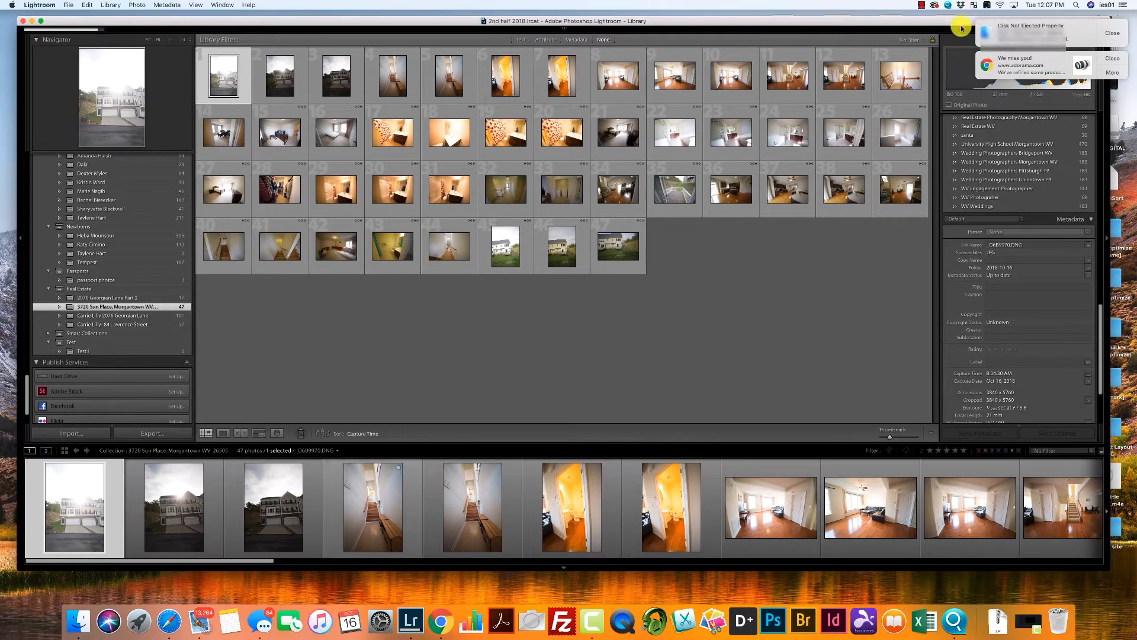
pyautogui.click(1112, 33)
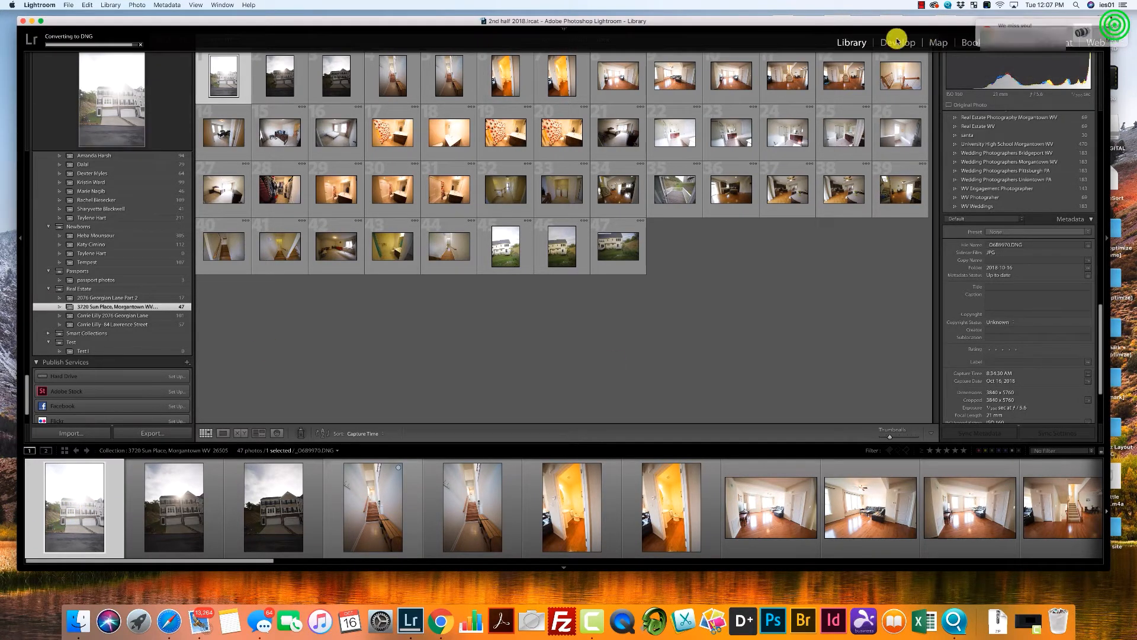
pyautogui.click(897, 42)
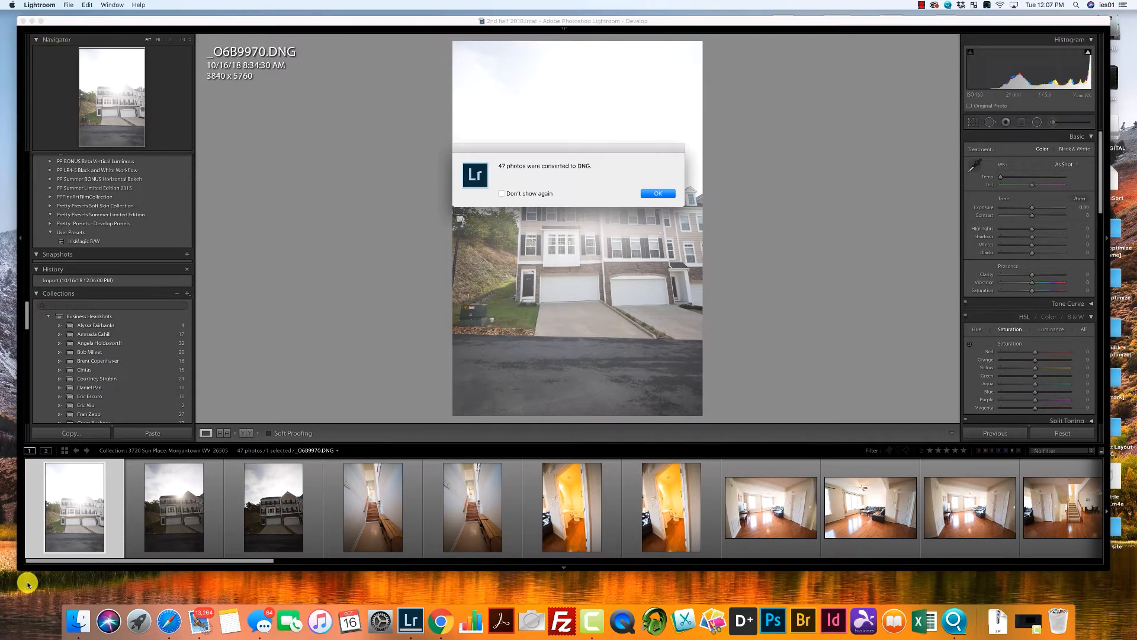
pyautogui.click(657, 193)
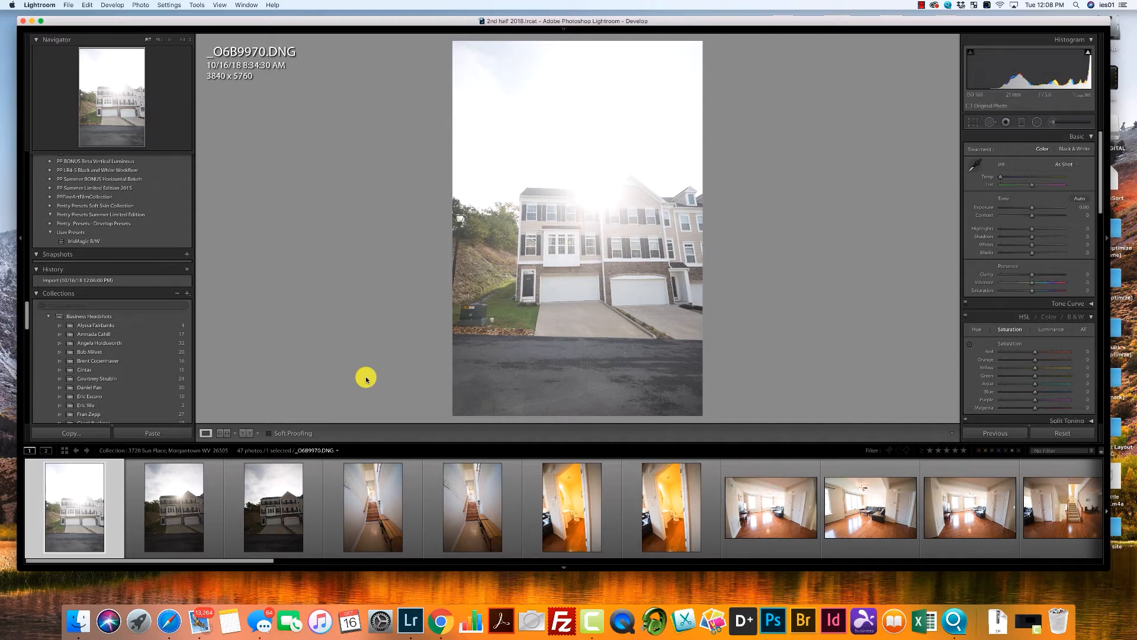
# Reject the first two exterior photos, compare the second with the third, and flag the third, _O6B9972, as a pick.
pyautogui.press('x')
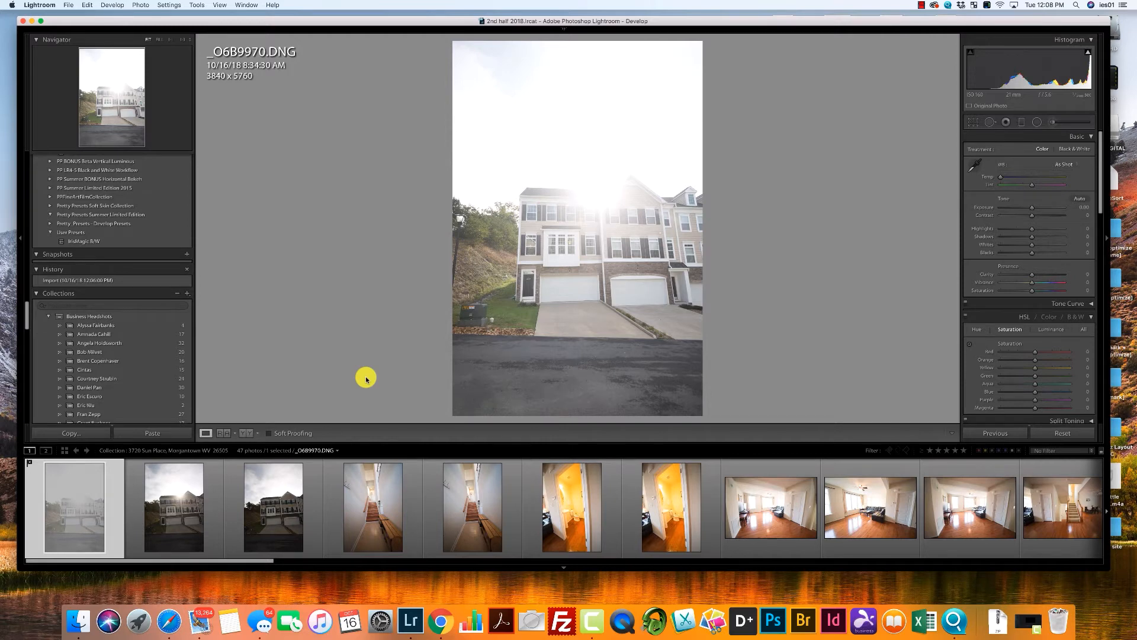
pyautogui.press('Right')
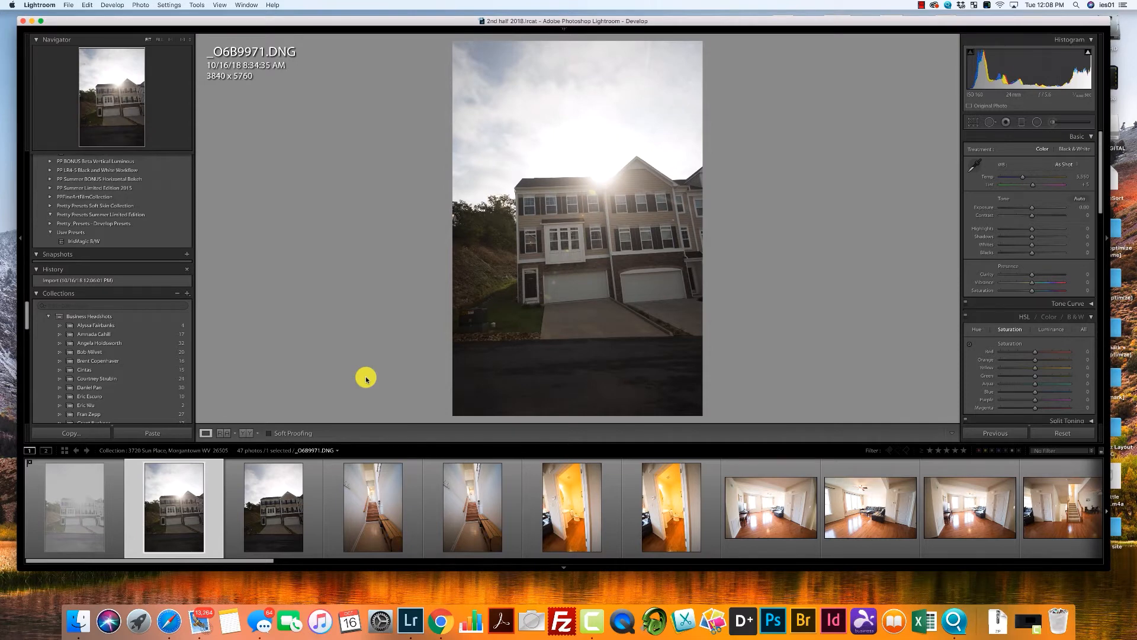
pyautogui.press('x')
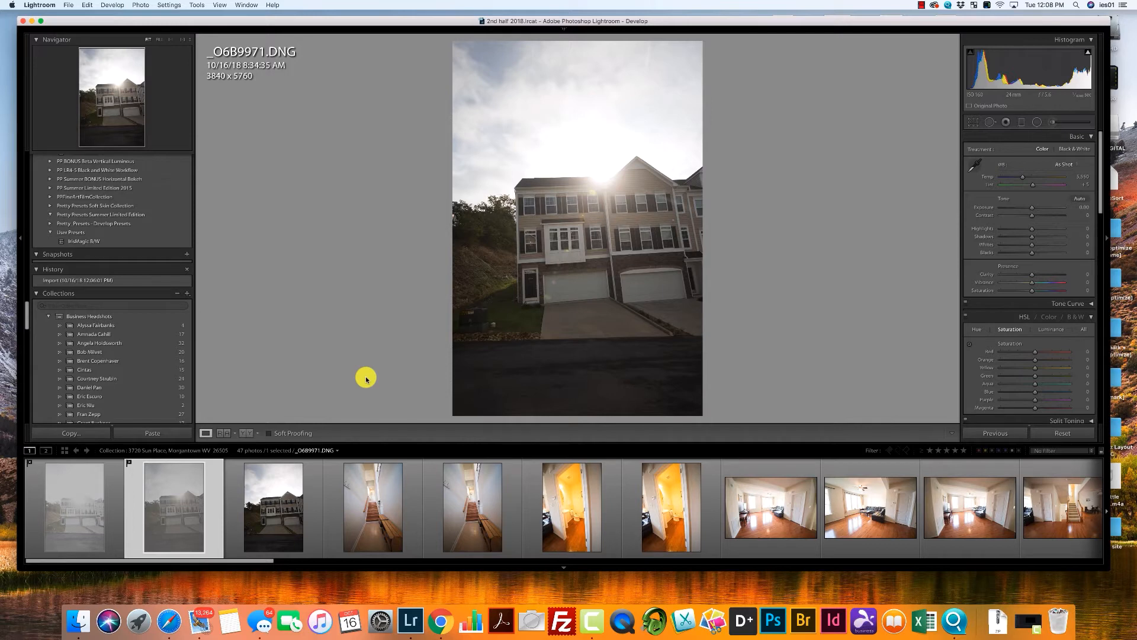
pyautogui.press('Right')
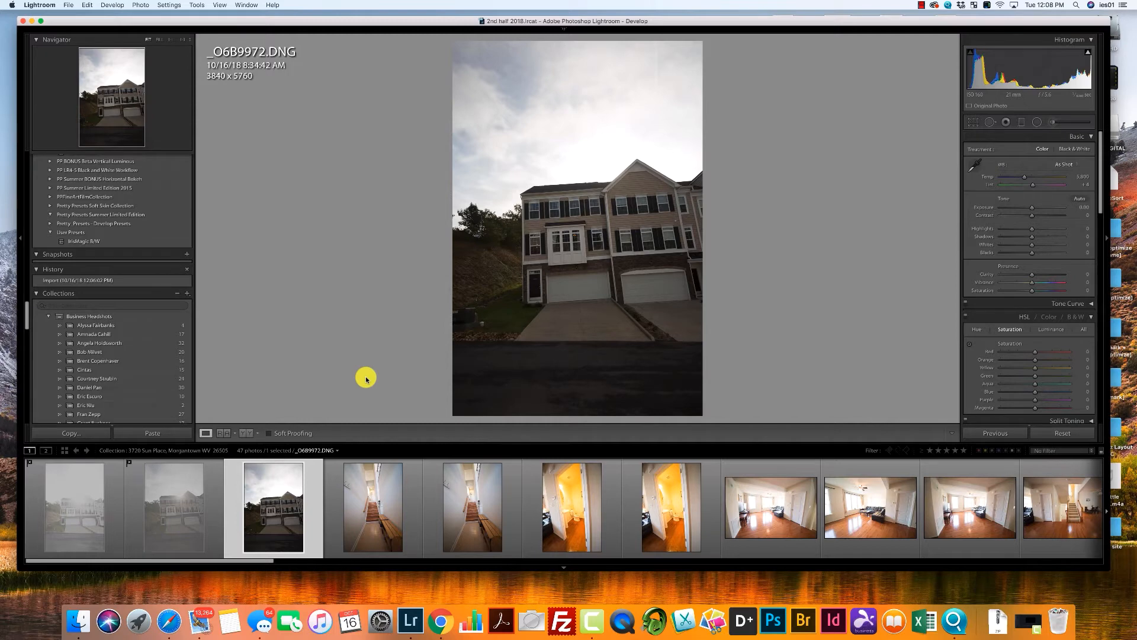
pyautogui.press('Left')
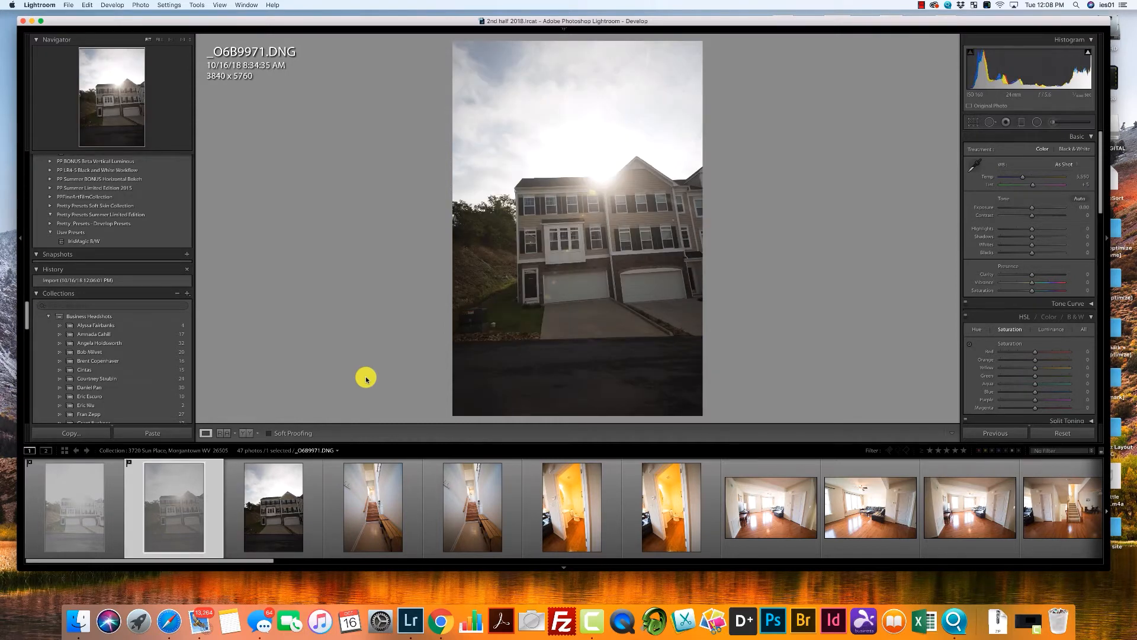
pyautogui.press('Right')
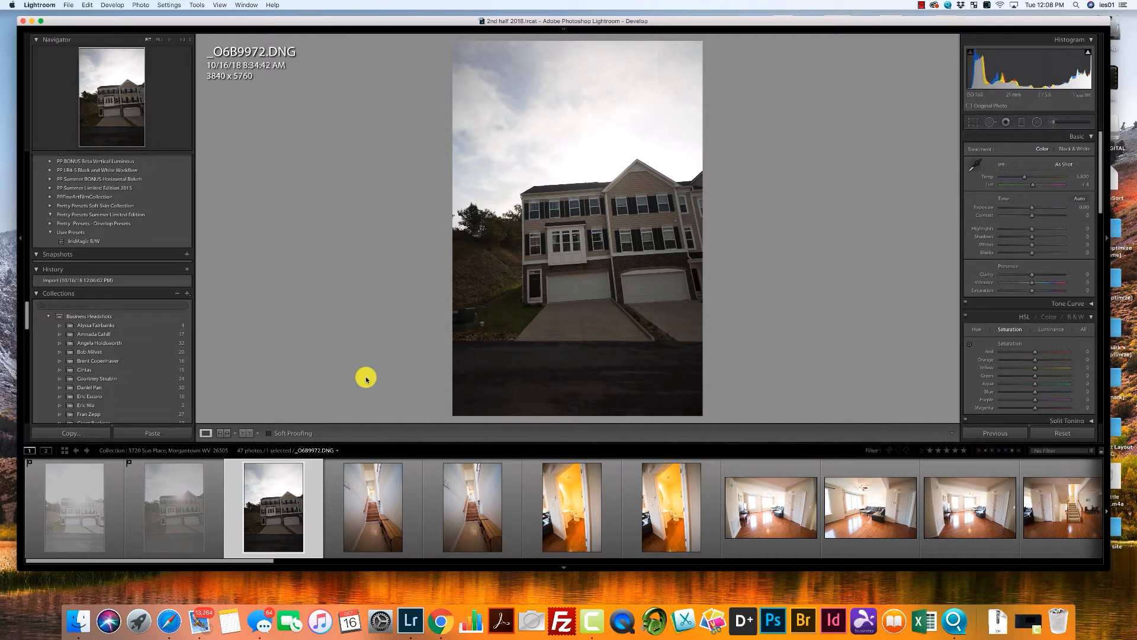
pyautogui.press('p')
# Flag the first staircase photo and the first bathroom photo as picks, and reject the duplicate following each.
pyautogui.press('Right')
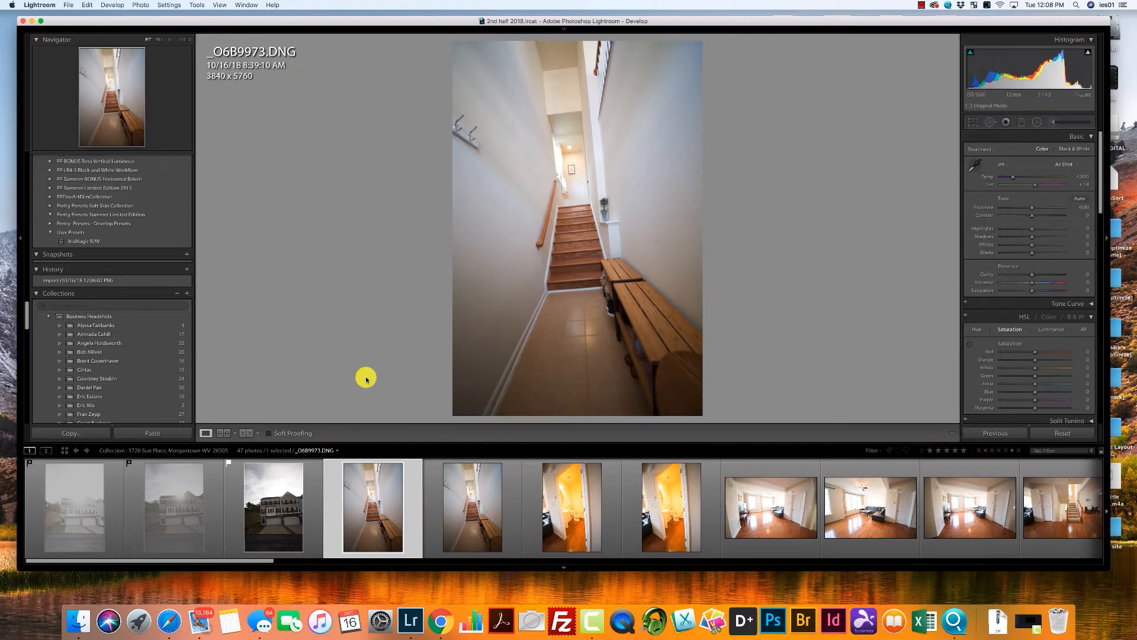
pyautogui.press('p')
pyautogui.press('Right')
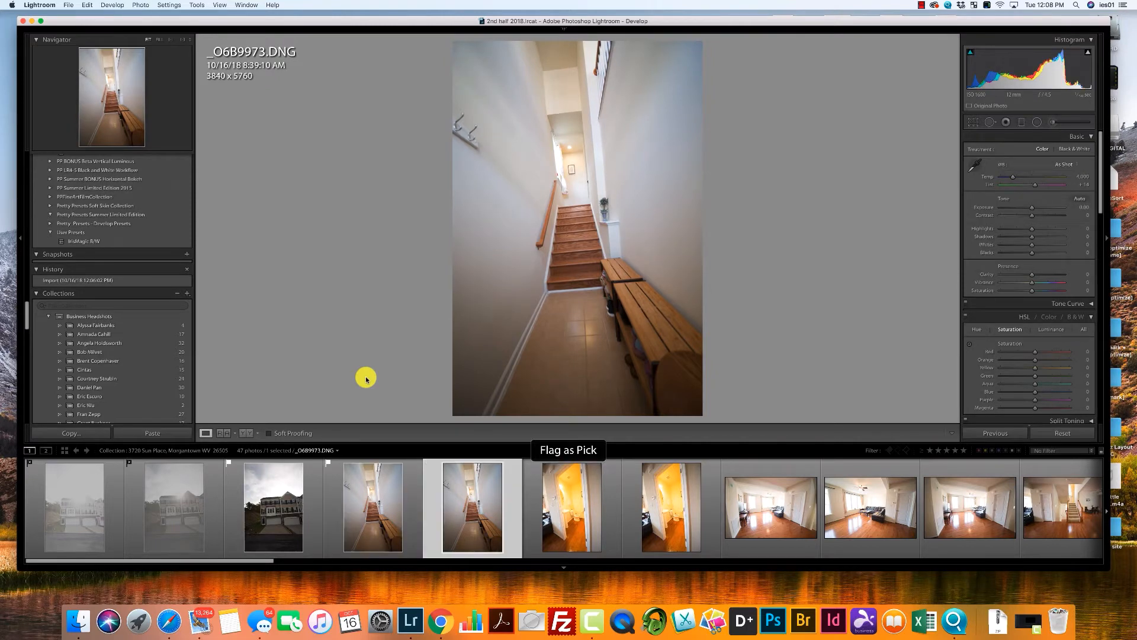
pyautogui.press('x')
pyautogui.press('Right')
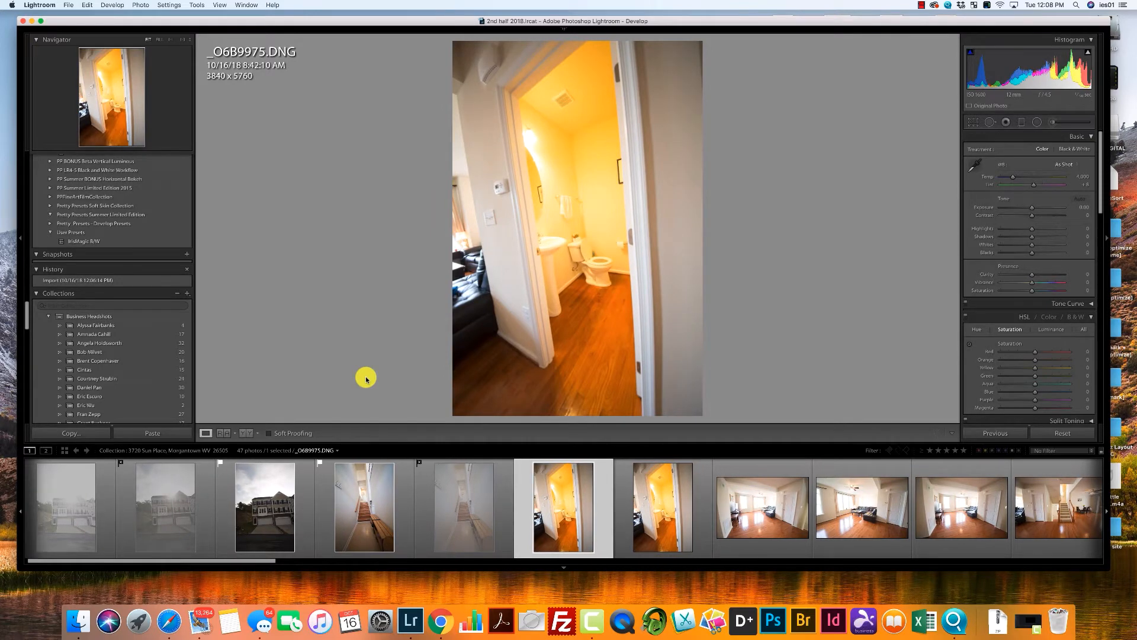
pyautogui.press('p')
pyautogui.press('Right')
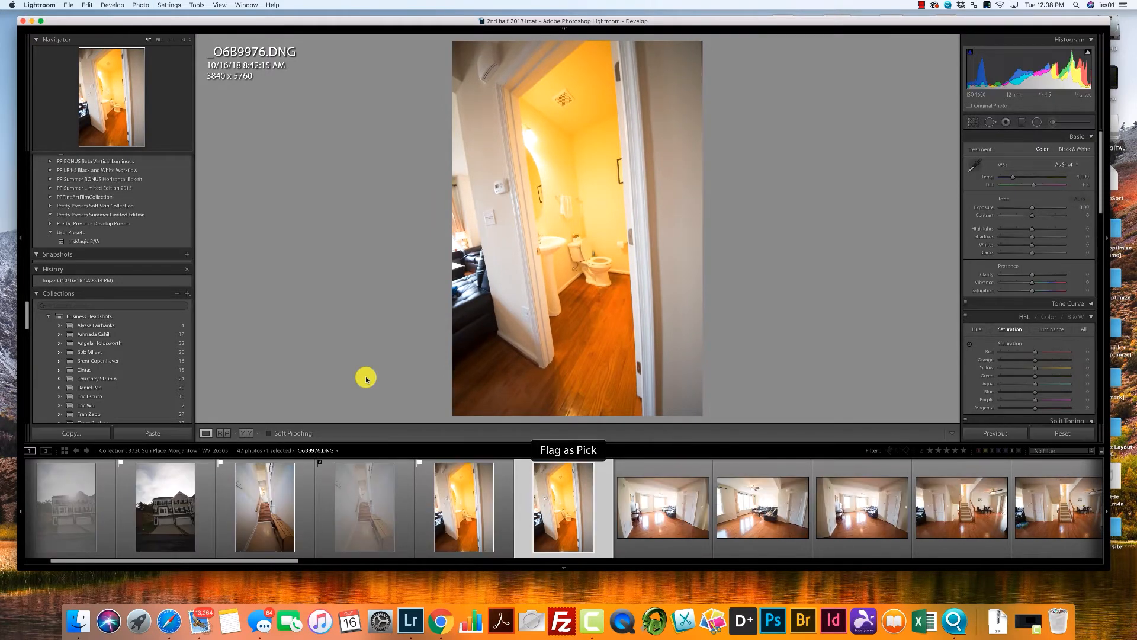
pyautogui.press('x')
# Reject the first living room photo, _O6B9977, and advance to the following shot.
pyautogui.press('Right')
pyautogui.press('Right')
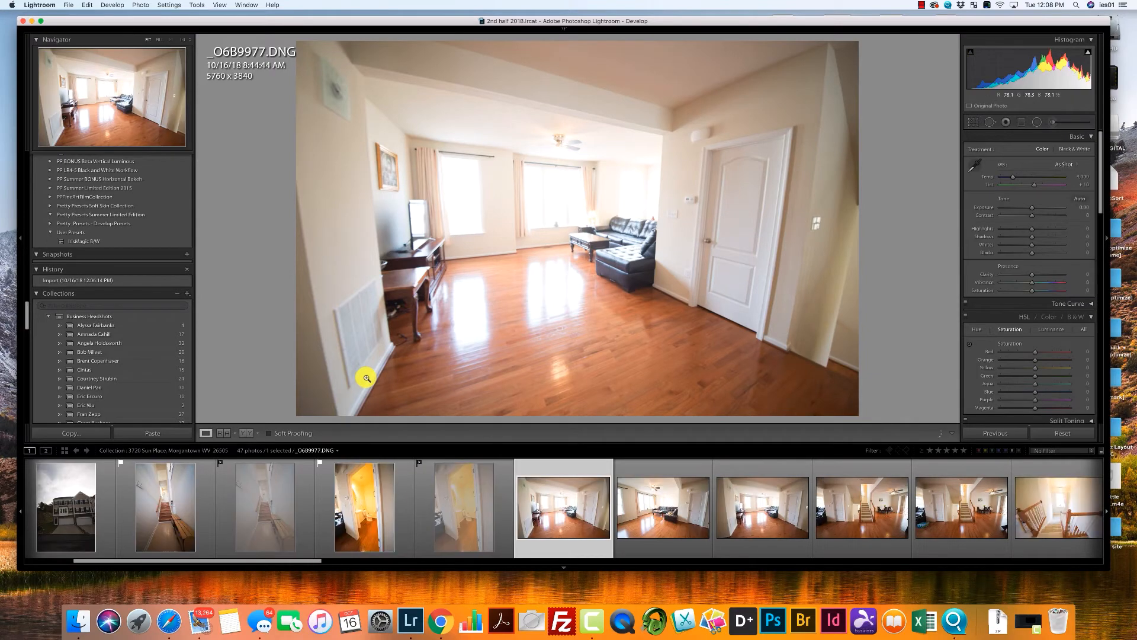
pyautogui.press('x')
pyautogui.press('Right')
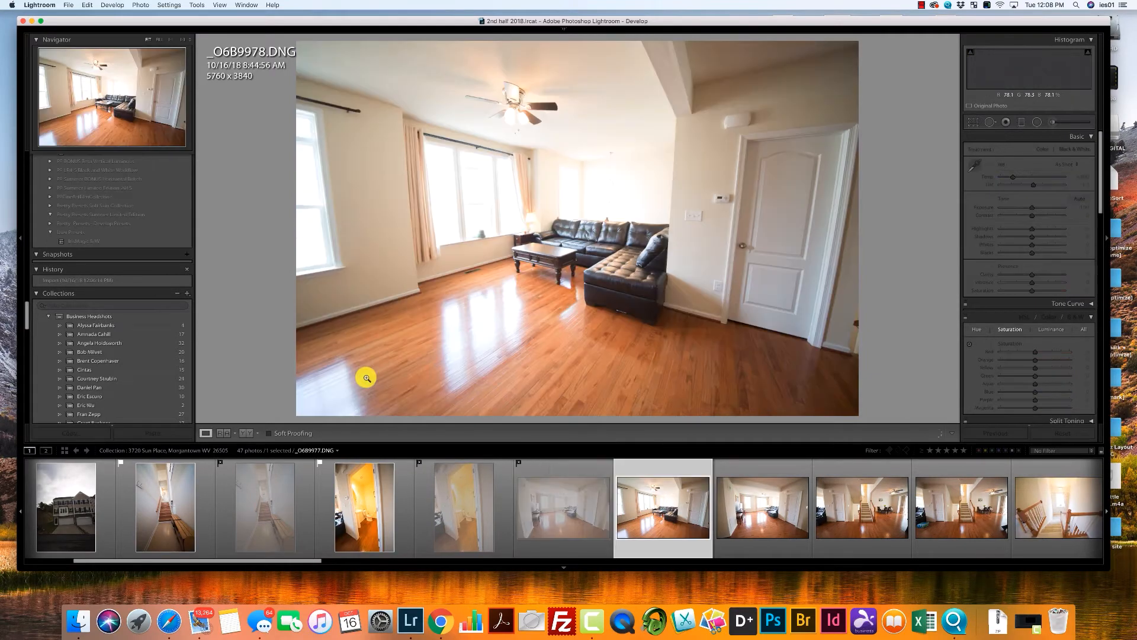
# Return to living room photo _O6B9977 and flag it and the next two living room shots, _O6B9978 and _O6B9979, as picks.
pyautogui.press('Left')
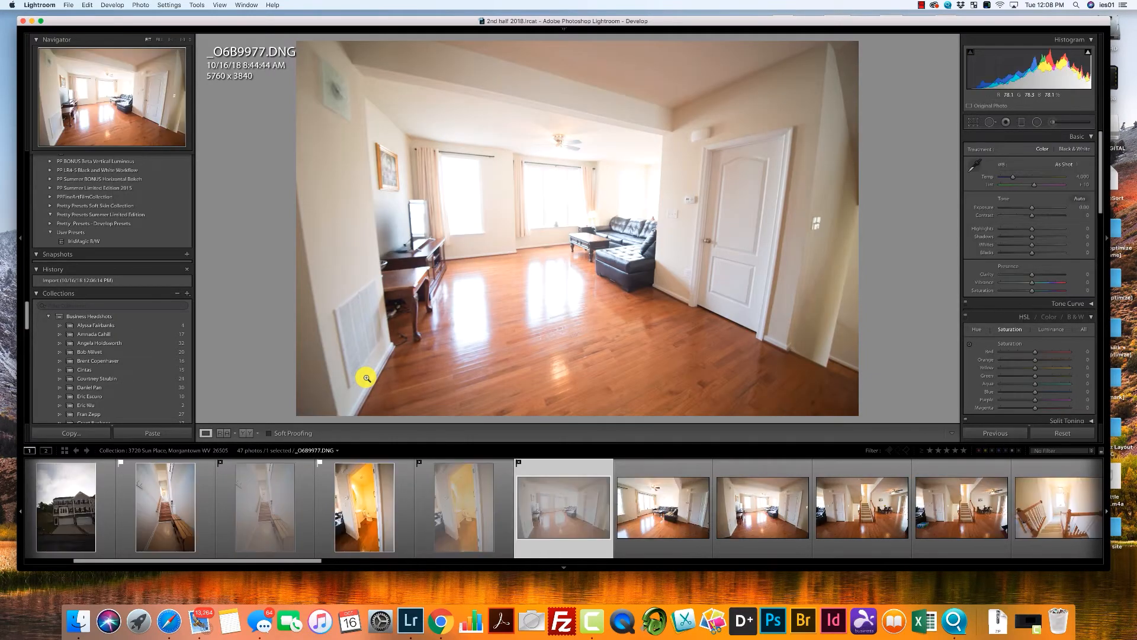
pyautogui.press('p')
pyautogui.press('Right')
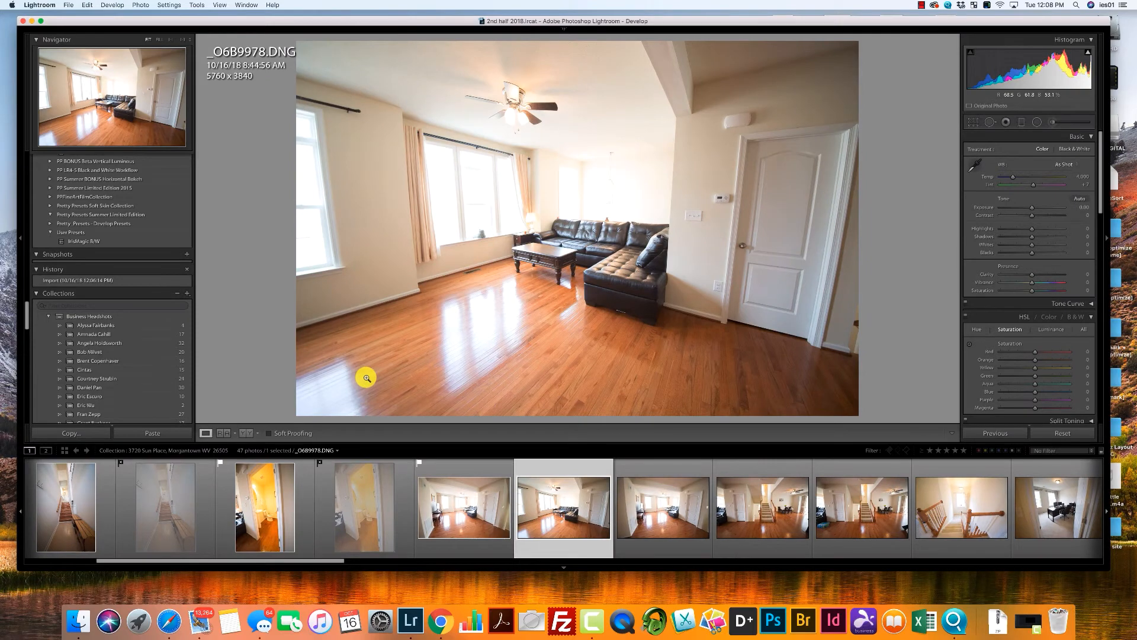
pyautogui.press('p')
pyautogui.press('Right')
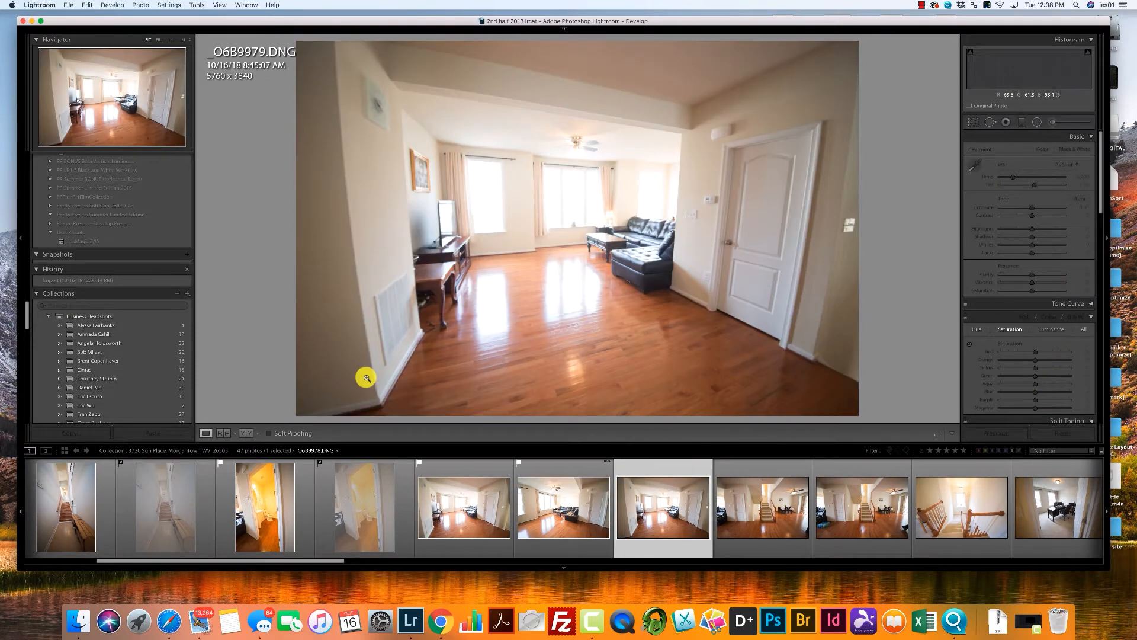
pyautogui.press('p')
pyautogui.press('Right')
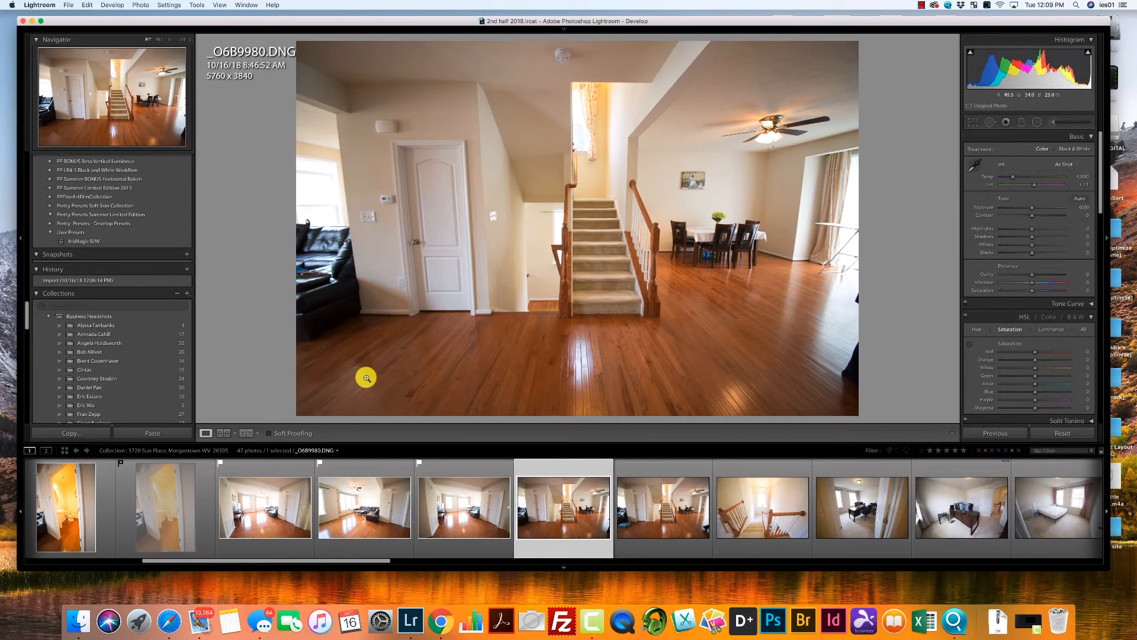
# Reject the first central staircase photo, _O6B9980, and flag the near-identical _O6B9981 as a pick.
pyautogui.press('x')
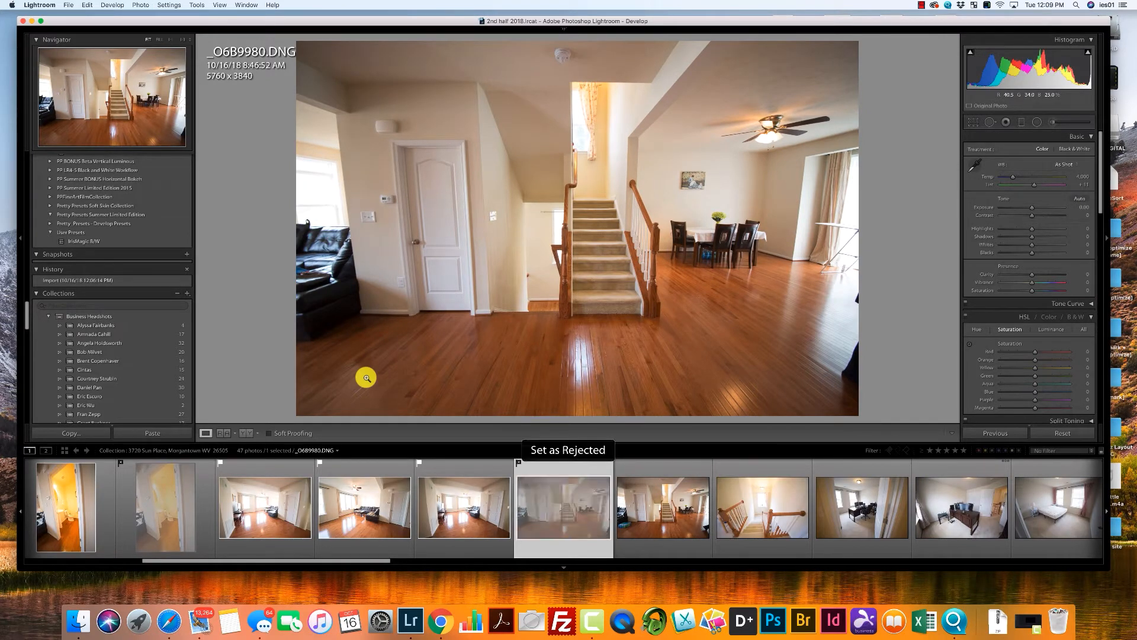
pyautogui.press('Right')
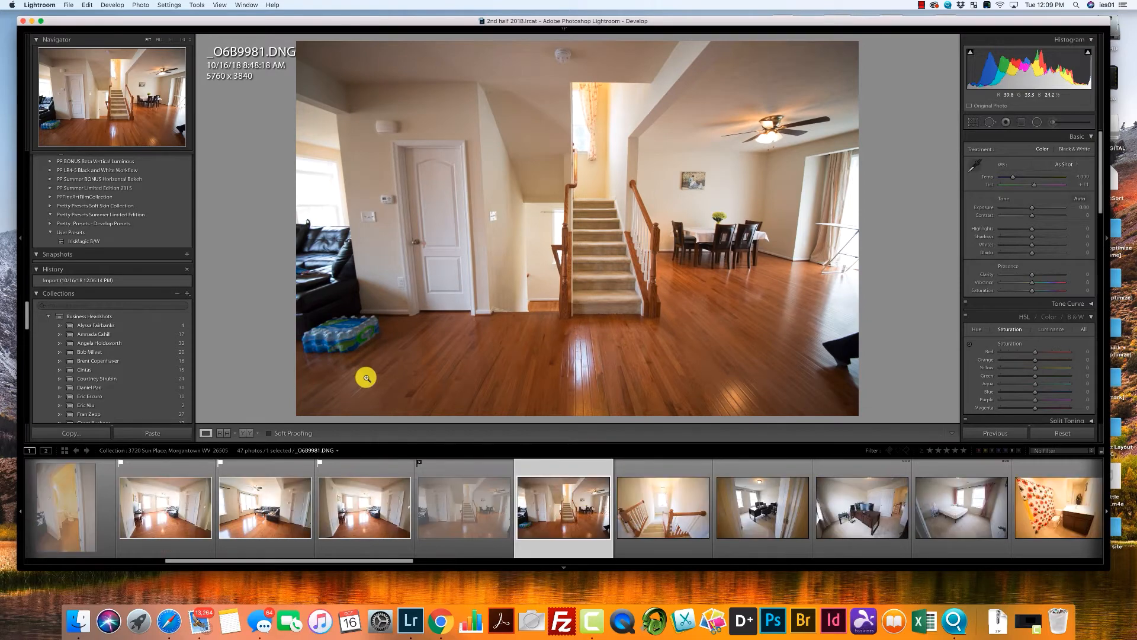
pyautogui.press('x')
pyautogui.press('p')
pyautogui.press('Right')
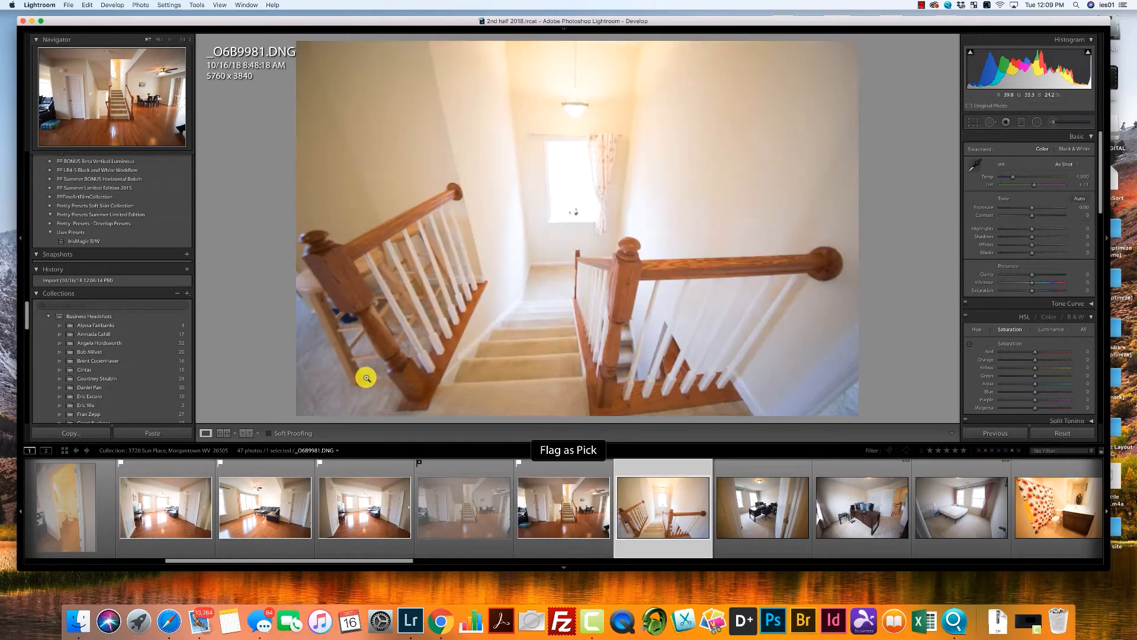
# Flag the upstairs landing photo, _O6B9982, and the first office photo, _O6B9983, as picks.
pyautogui.press('p')
pyautogui.press('Right')
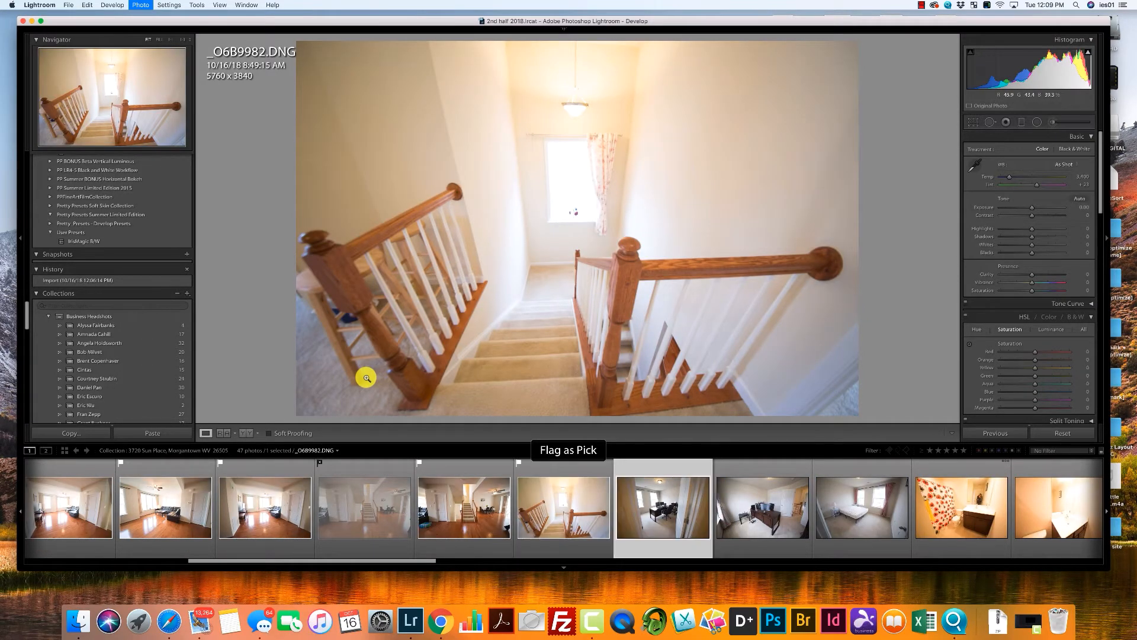
pyautogui.press('p')
pyautogui.press('Right')
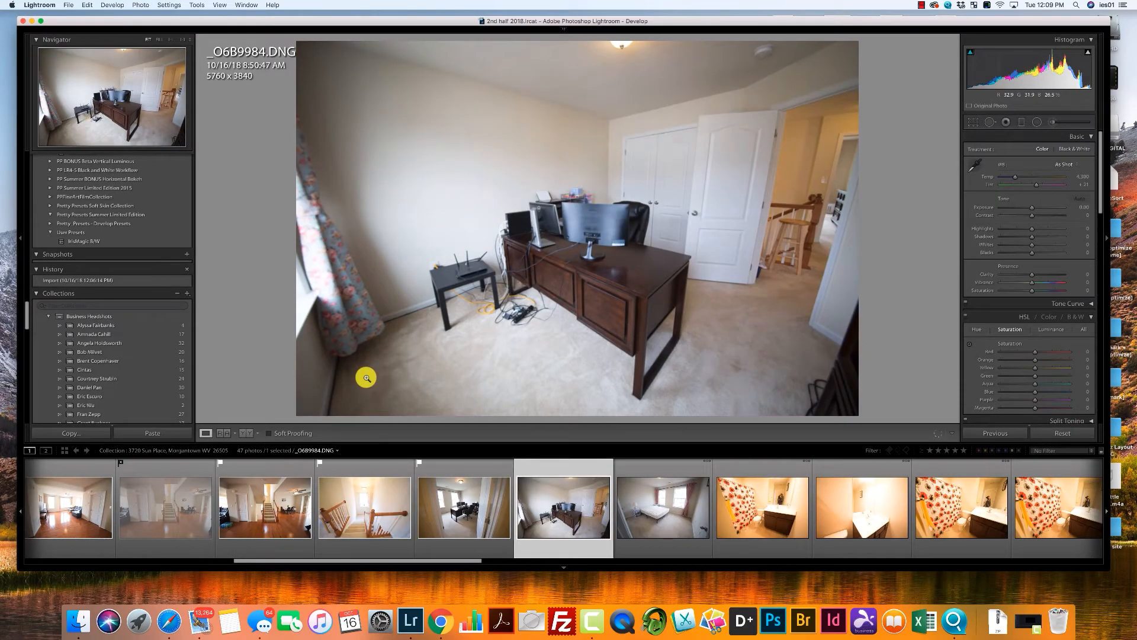
# Compare the two office photos, reject the second, _O6B9984, and flag the following bedroom photo with pink curtains as a pick.
pyautogui.press('Left')
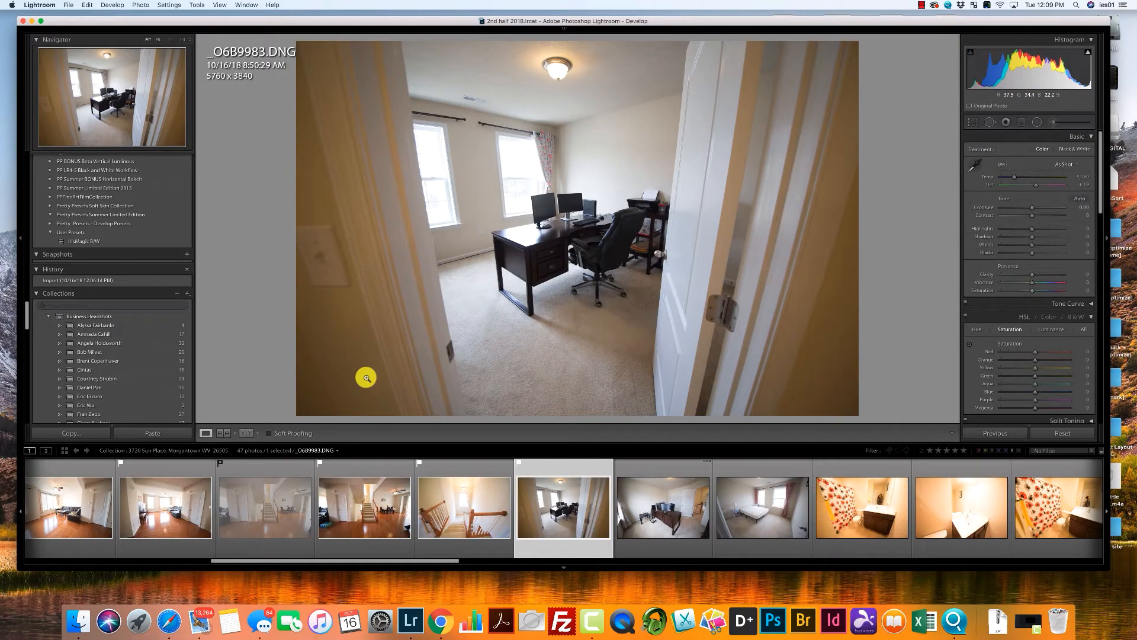
pyautogui.press('Right')
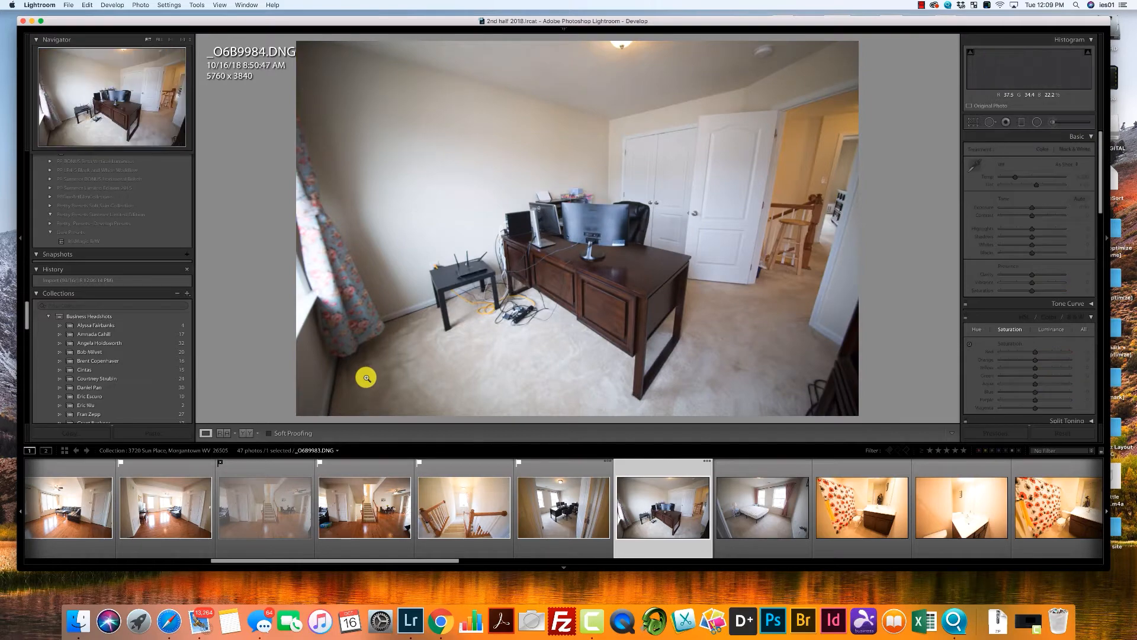
pyautogui.press('x')
pyautogui.press('Right')
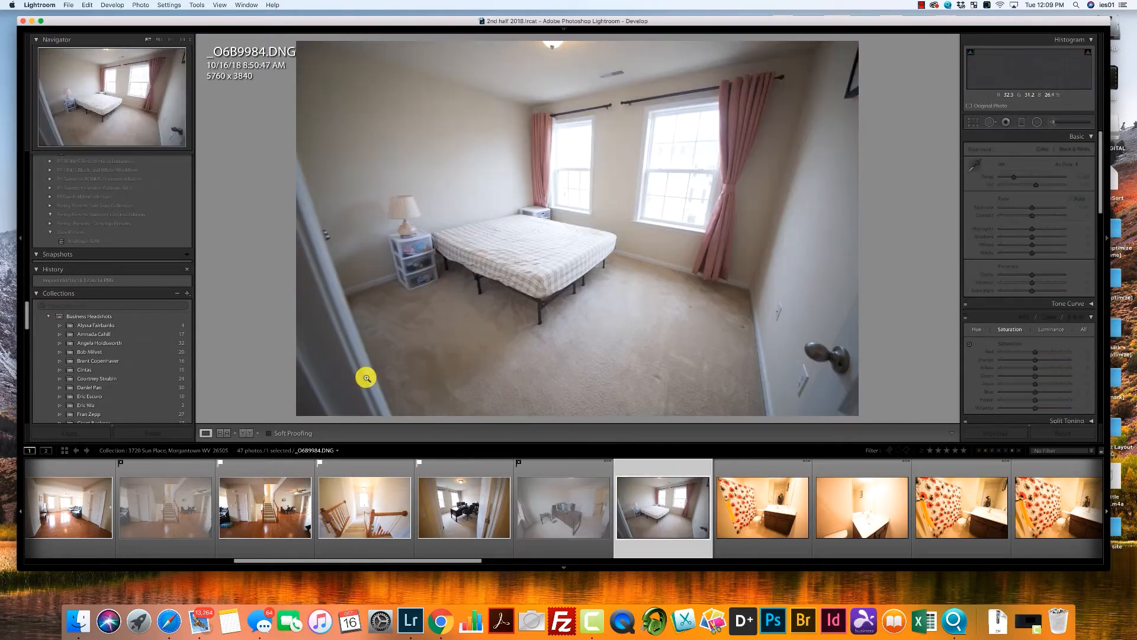
pyautogui.press('p')
pyautogui.press('Right')
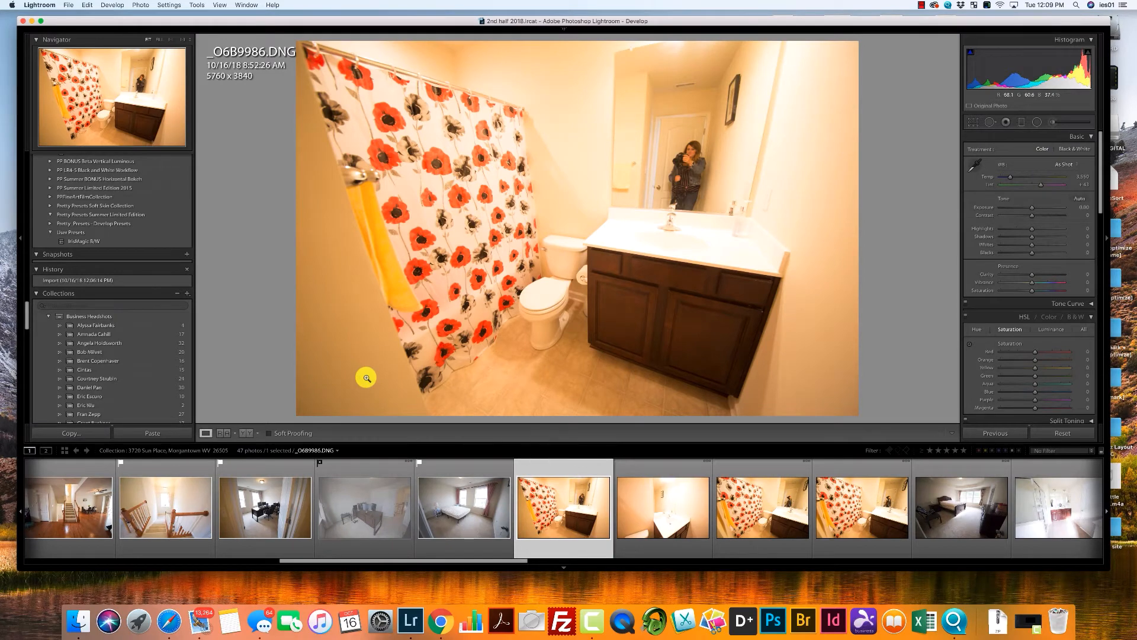
# Reject all four photos of the bathroom with the poppy shower curtain, _O6B9986 through _O6B9989.
pyautogui.press('x')
pyautogui.press('Right')
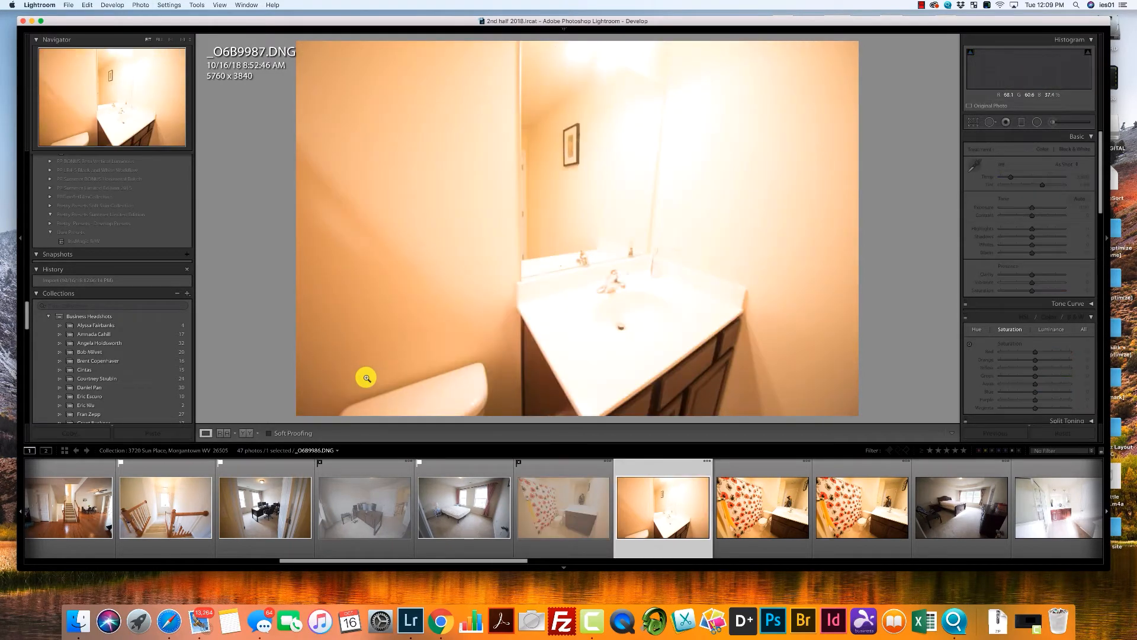
pyautogui.press('x')
pyautogui.press('Right')
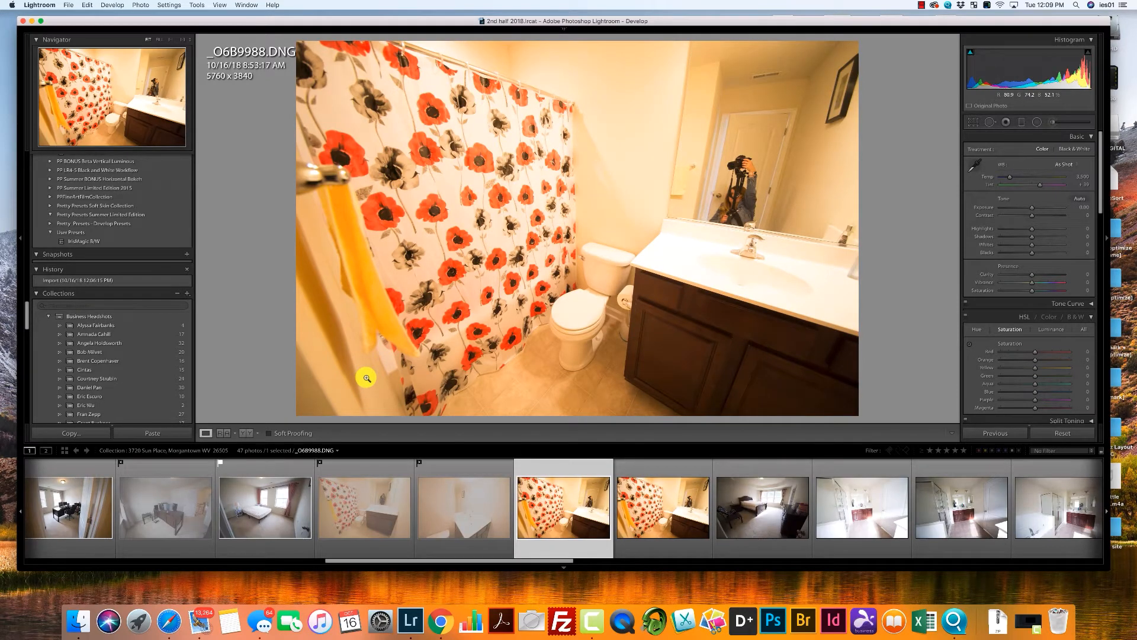
pyautogui.press('x')
pyautogui.press('Right')
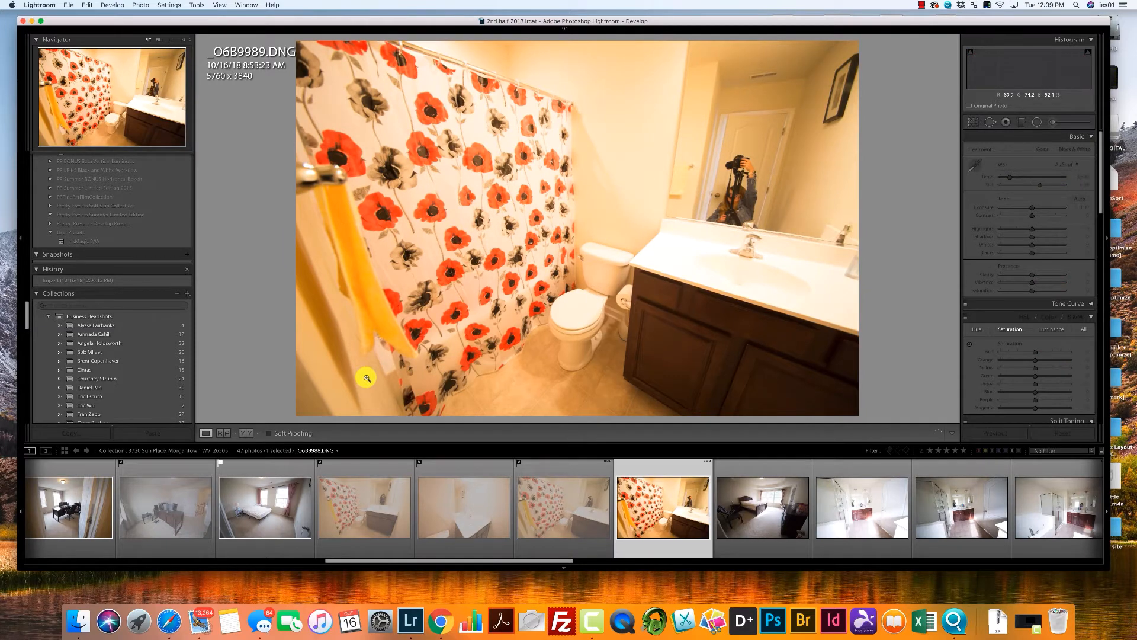
pyautogui.press('x')
pyautogui.press('Right')
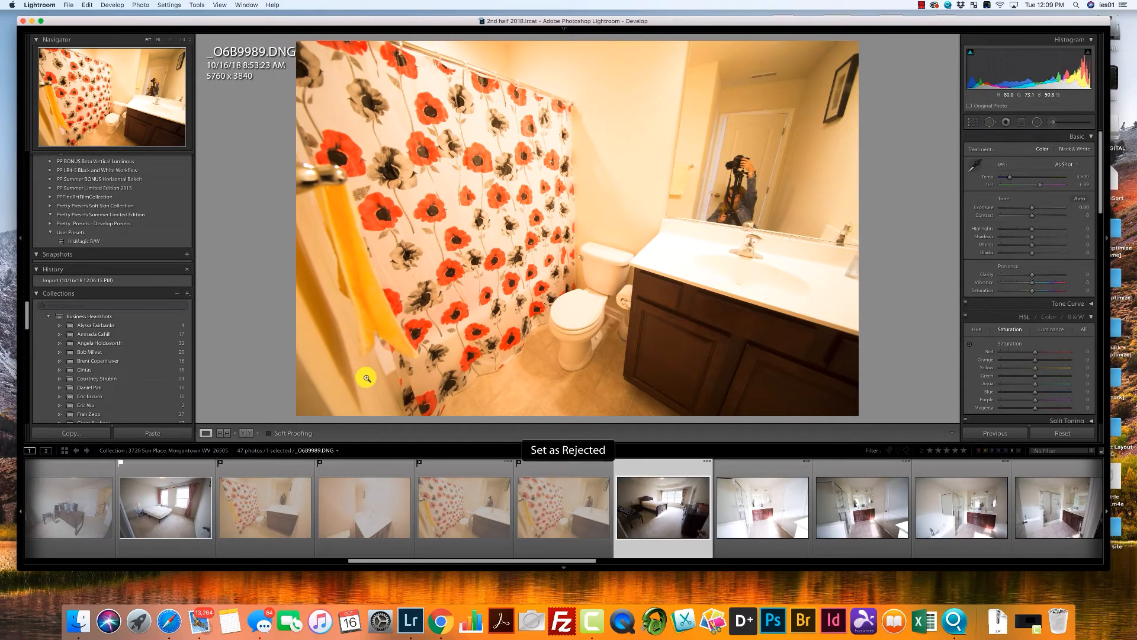
# Reject the dark master bedroom photo, _O6B9990, and the first two master bathroom photos, _O6B9991 and _O6B9992.
pyautogui.press('x')
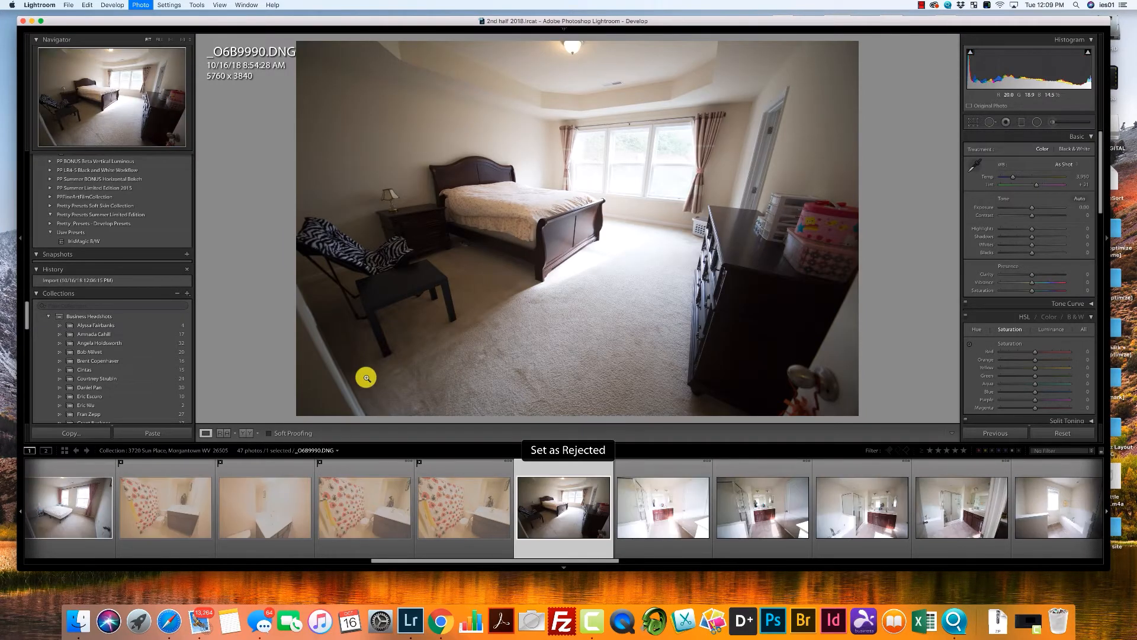
pyautogui.press('Right')
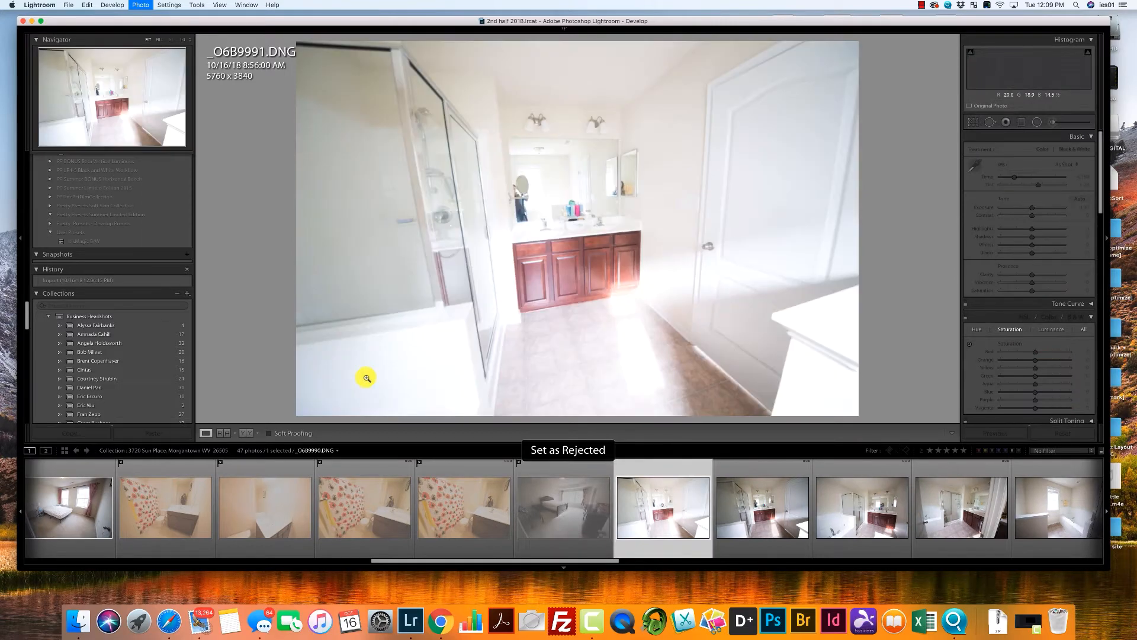
pyautogui.press('x')
pyautogui.press('Right')
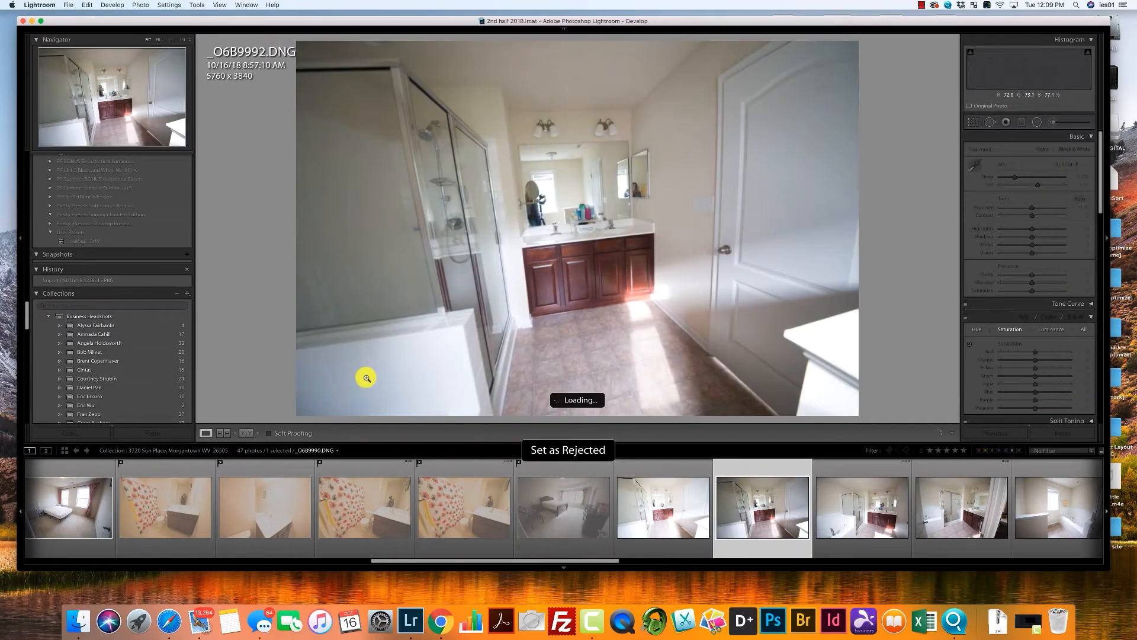
pyautogui.press('x')
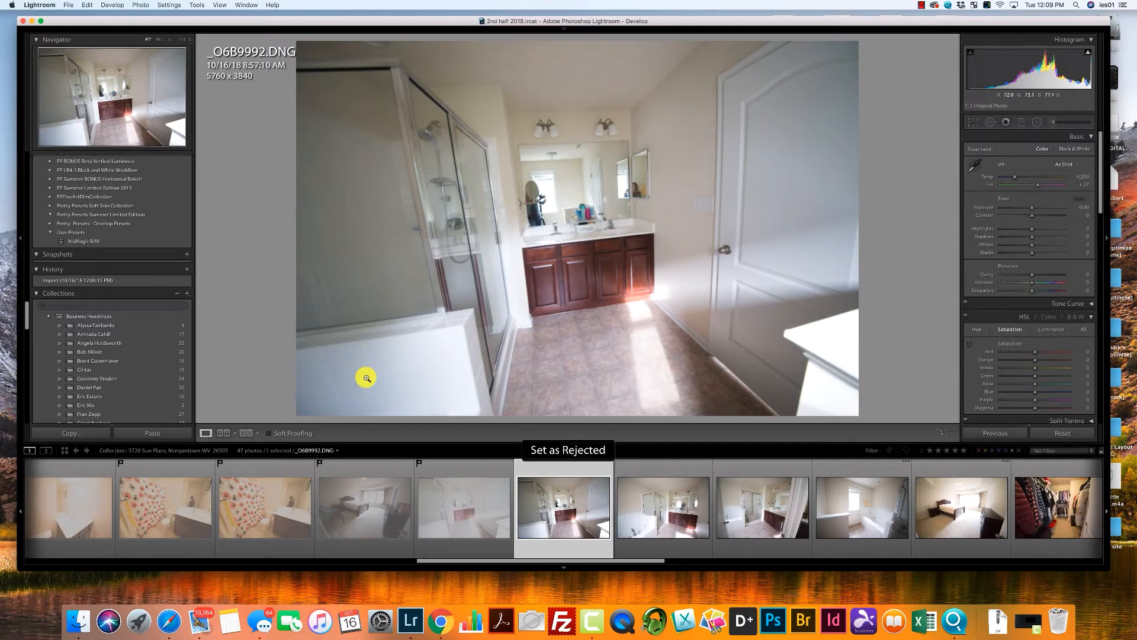
pyautogui.press('Right')
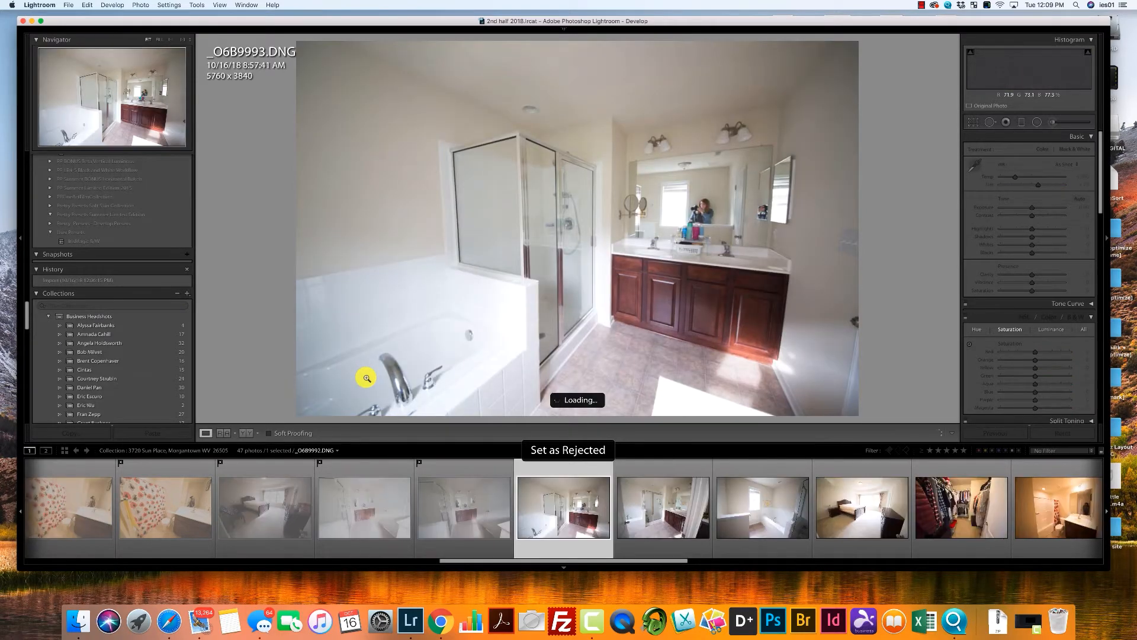
# Flag the remaining three master bathroom photos and the brighter master bedroom photo, _O6B9993 through _O6B9996, as picks.
pyautogui.press('p')
pyautogui.press('Right')
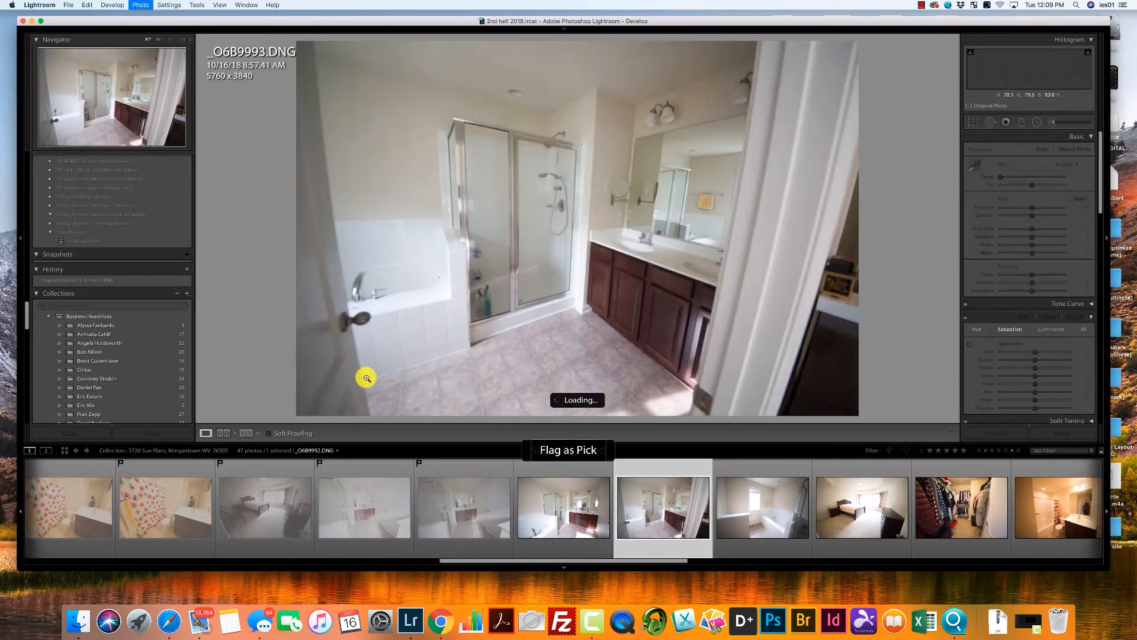
pyautogui.press('Right')
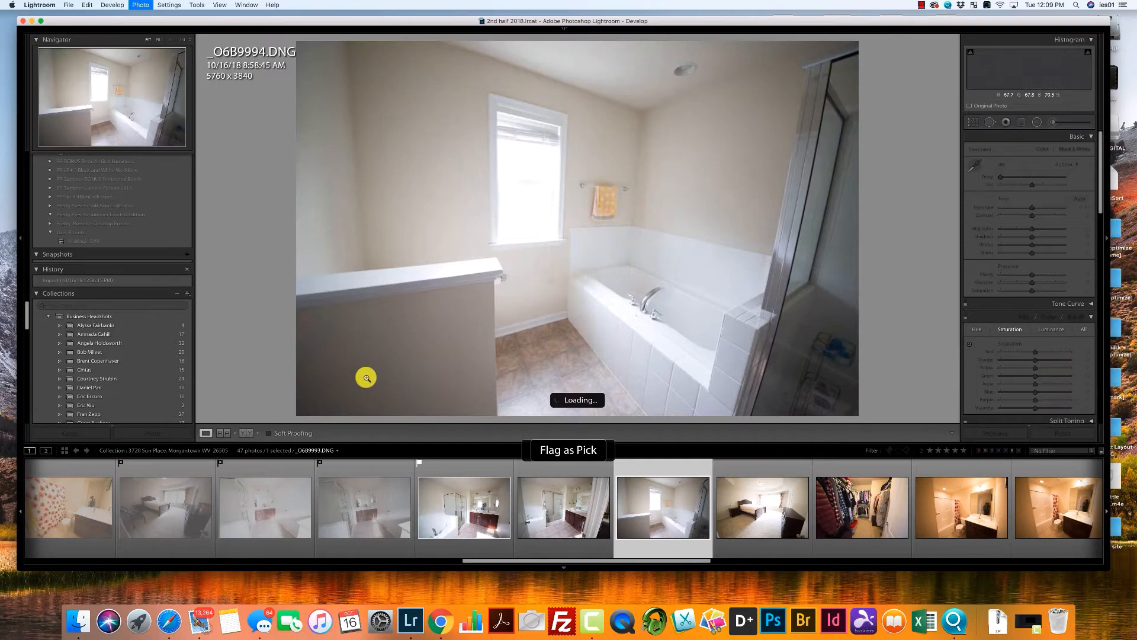
pyautogui.press('Right')
pyautogui.press('p')
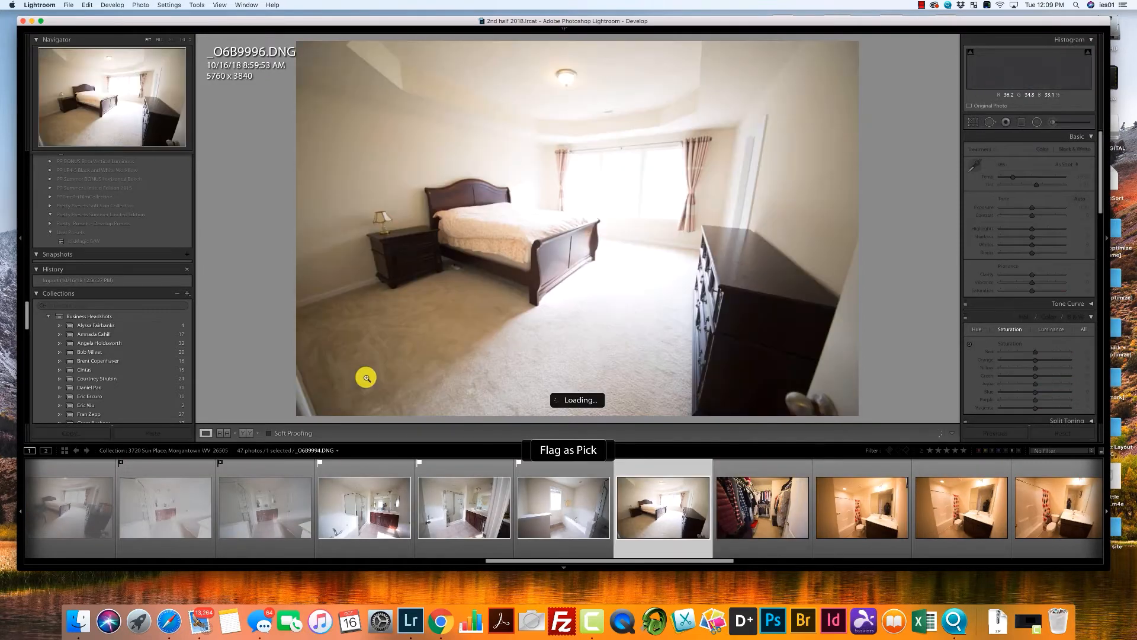
pyautogui.press('Right')
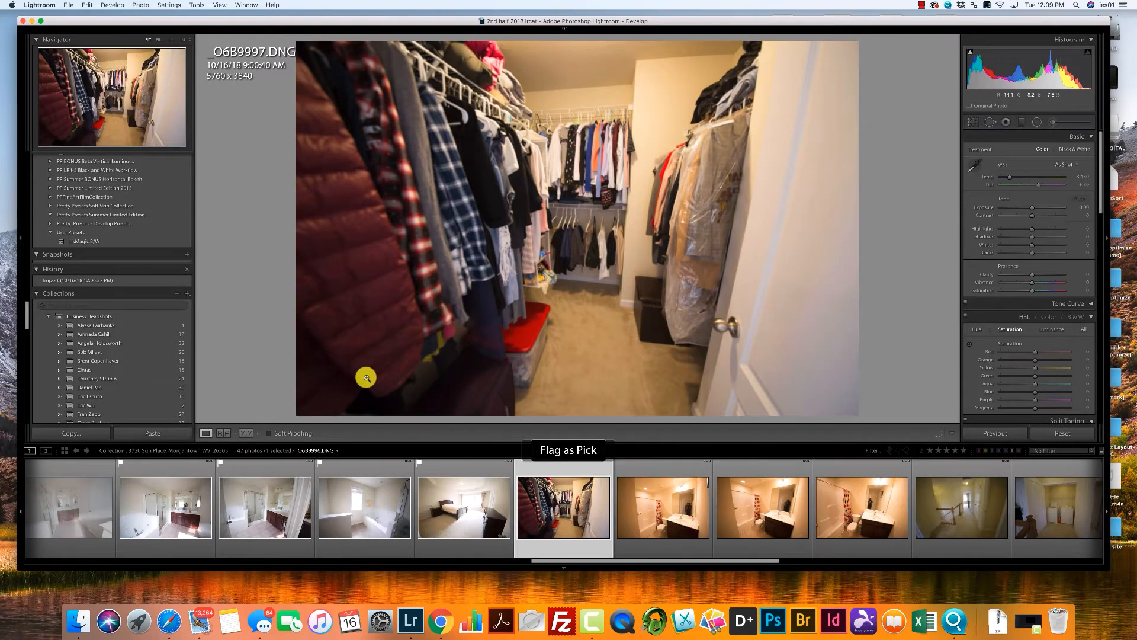
# Flag the closet photo and the first and third photos of the next bathroom as picks, rejecting the second bathroom photo.
pyautogui.press('p')
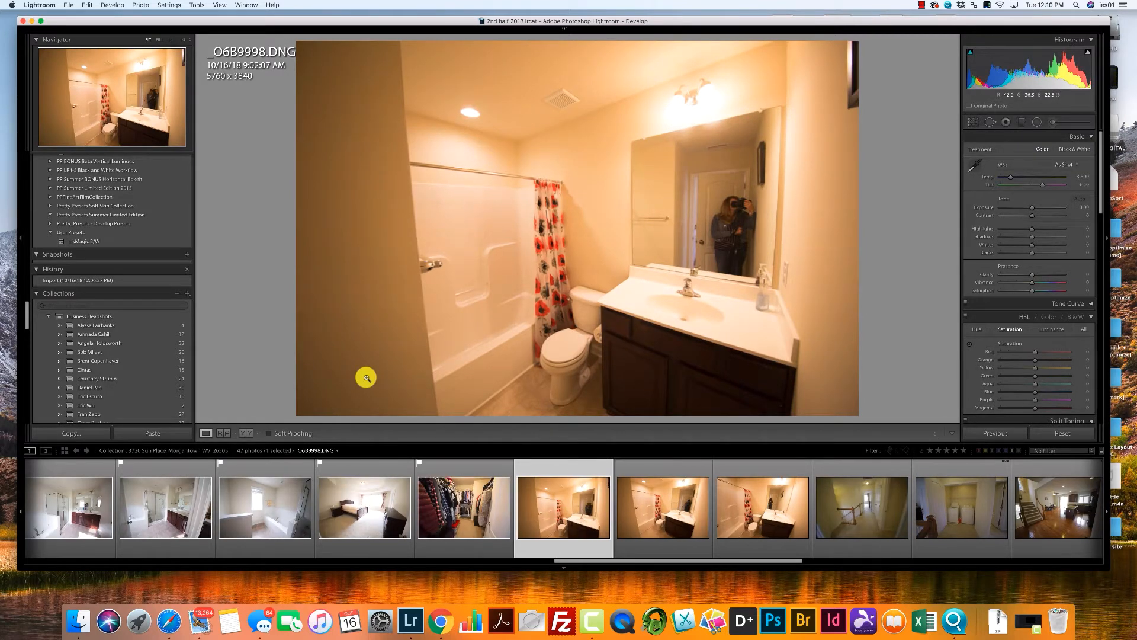
pyautogui.press('p')
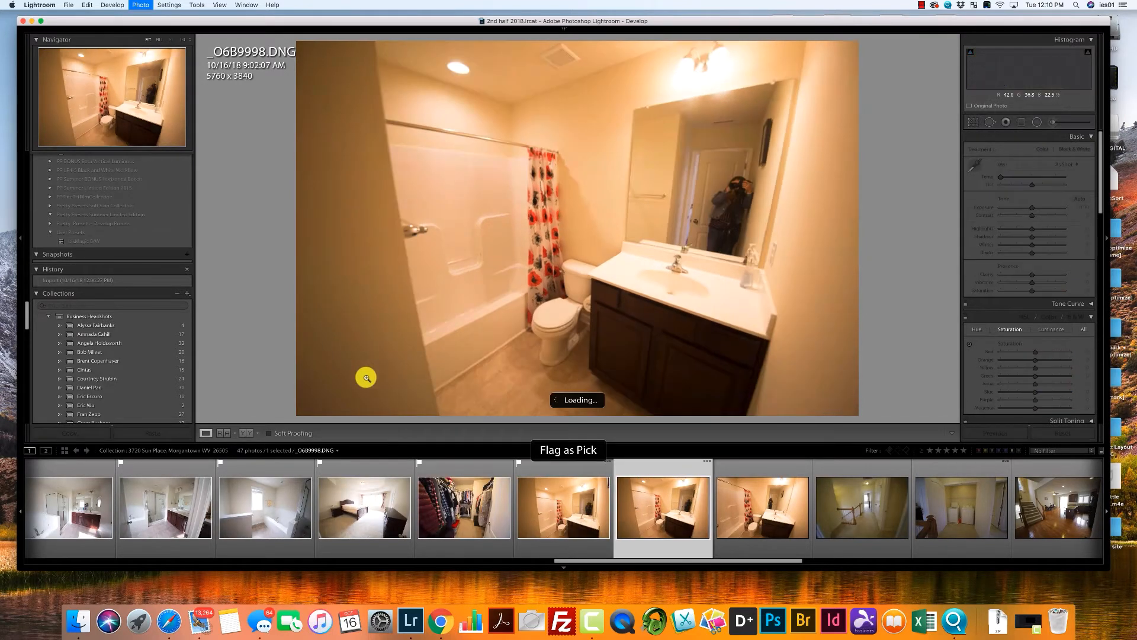
pyautogui.press('x')
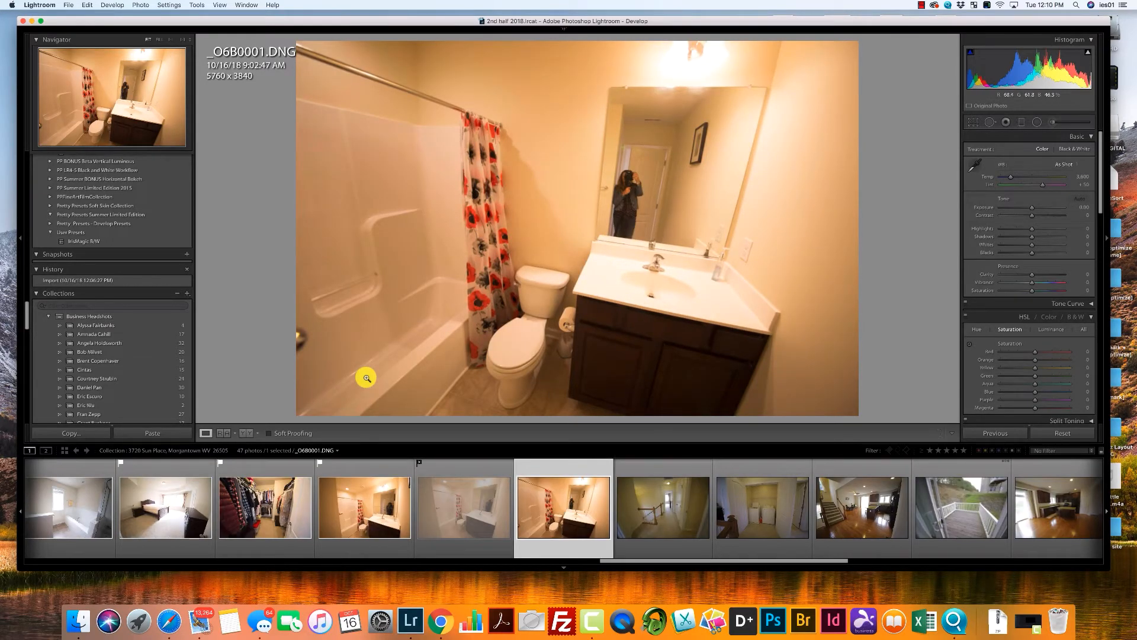
pyautogui.press('p')
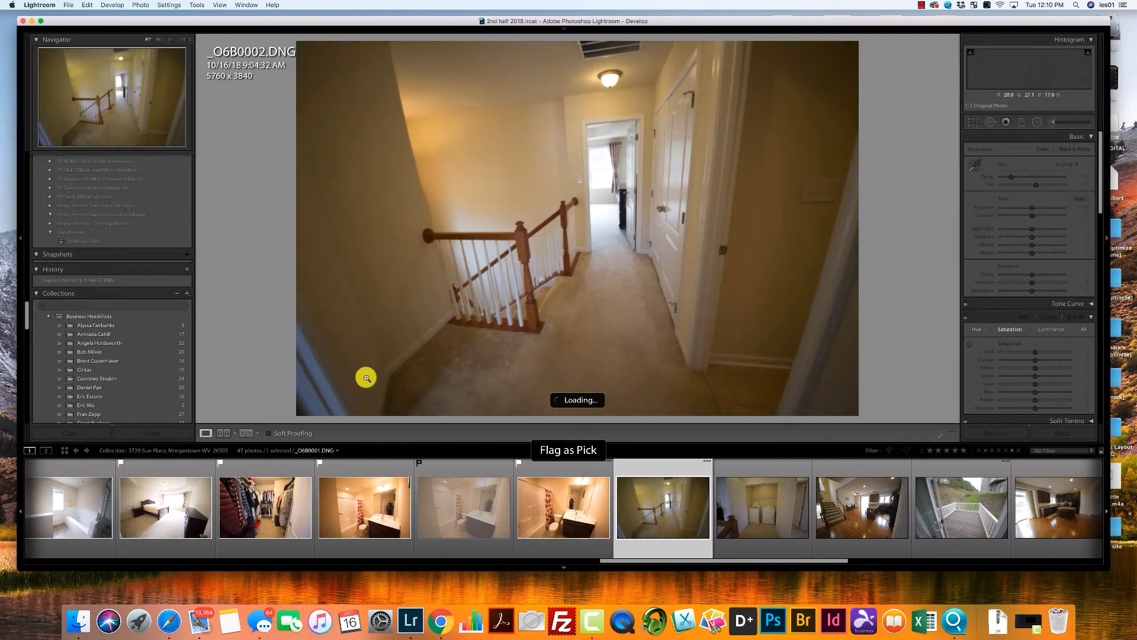
# Flag the upstairs hallway, laundry closet, staircase with kitchen, deck, and following kitchen photos as picks, starting at _O6B0002.
pyautogui.press('p')
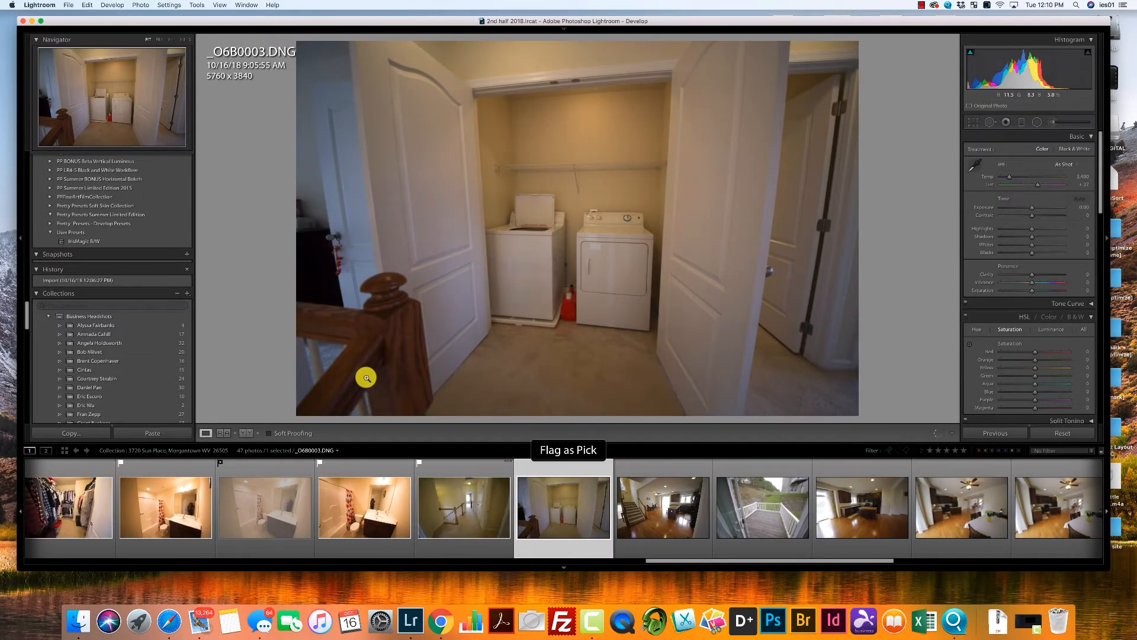
pyautogui.press('p')
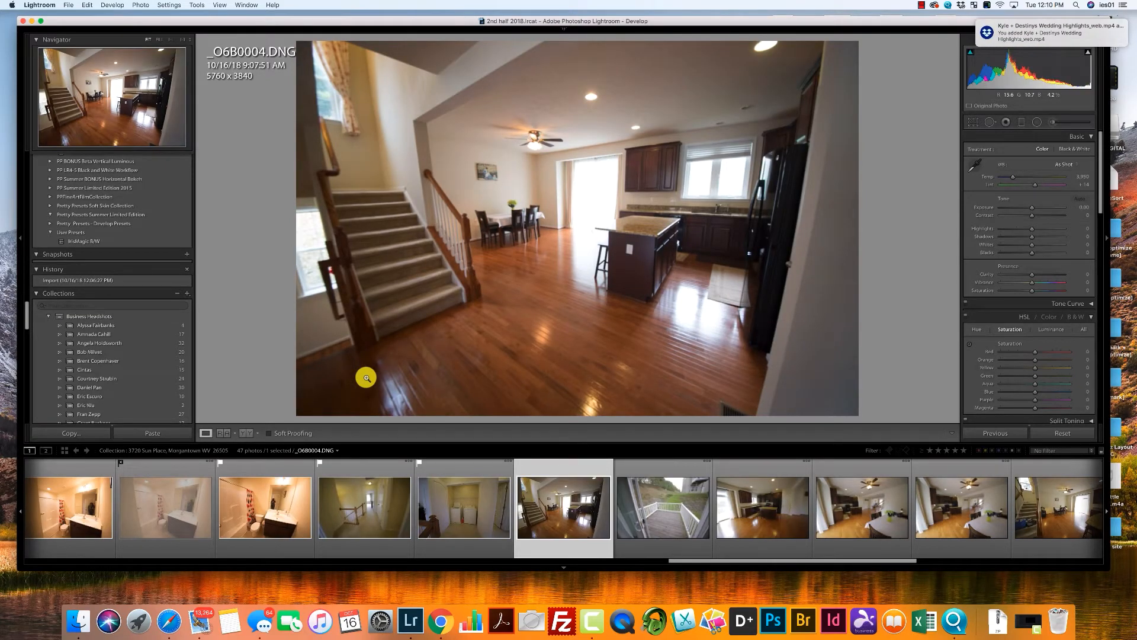
pyautogui.press('p')
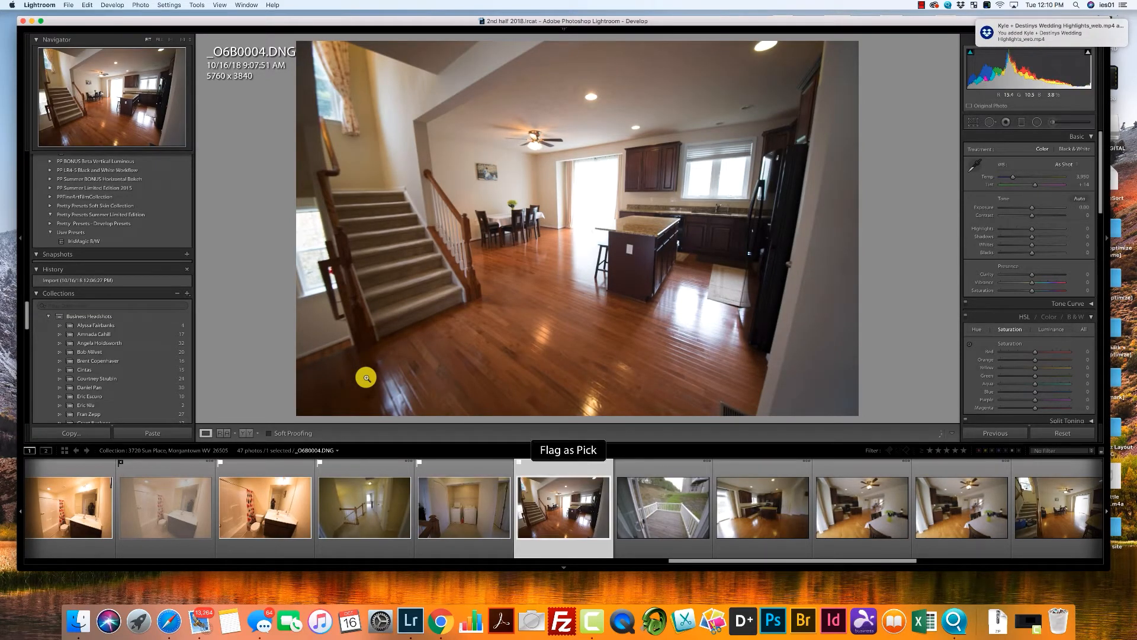
pyautogui.press('p')
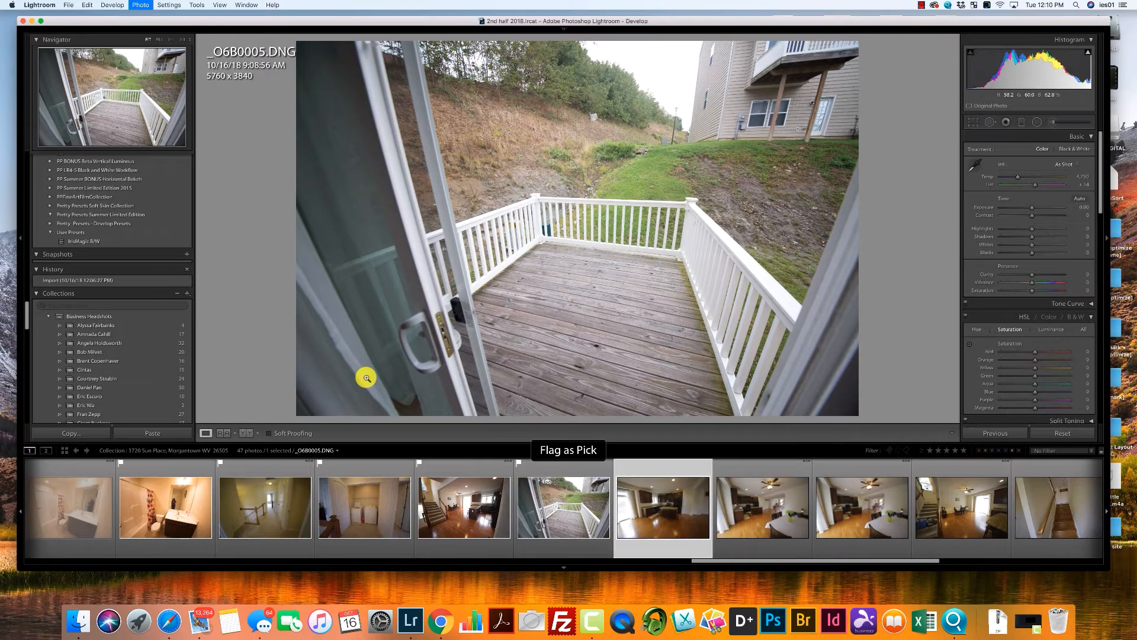
pyautogui.press('p')
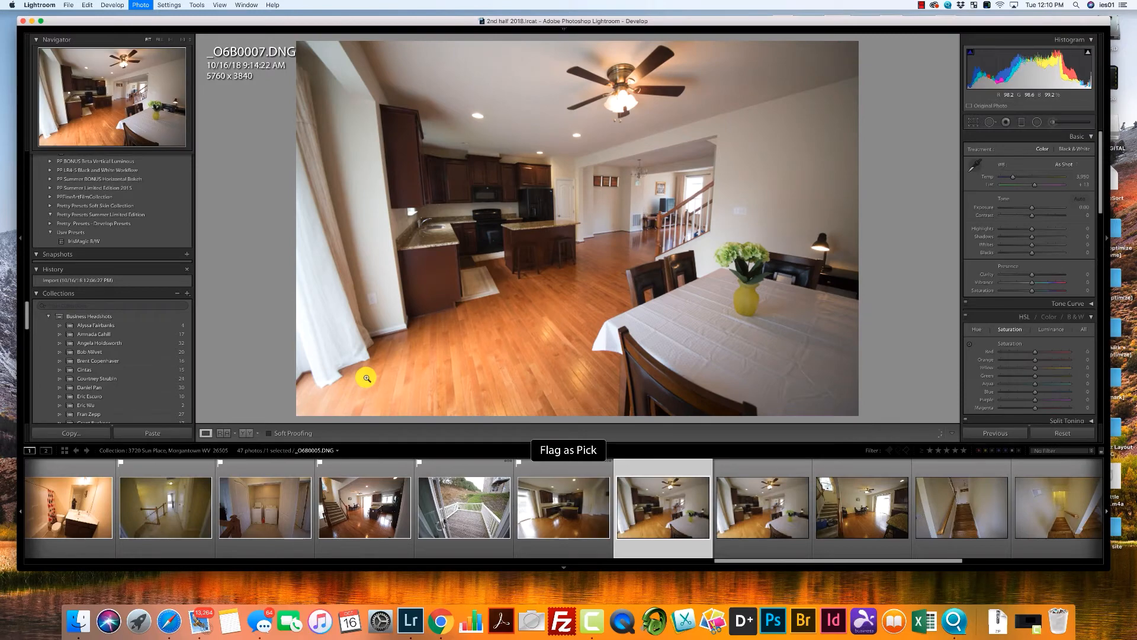
# Flag the interior photos _O6B0007 and _O6B0009 through _O6B0014 as picks, rejecting the duplicate dining and kitchen photo, _O6B0008.
pyautogui.press('x')
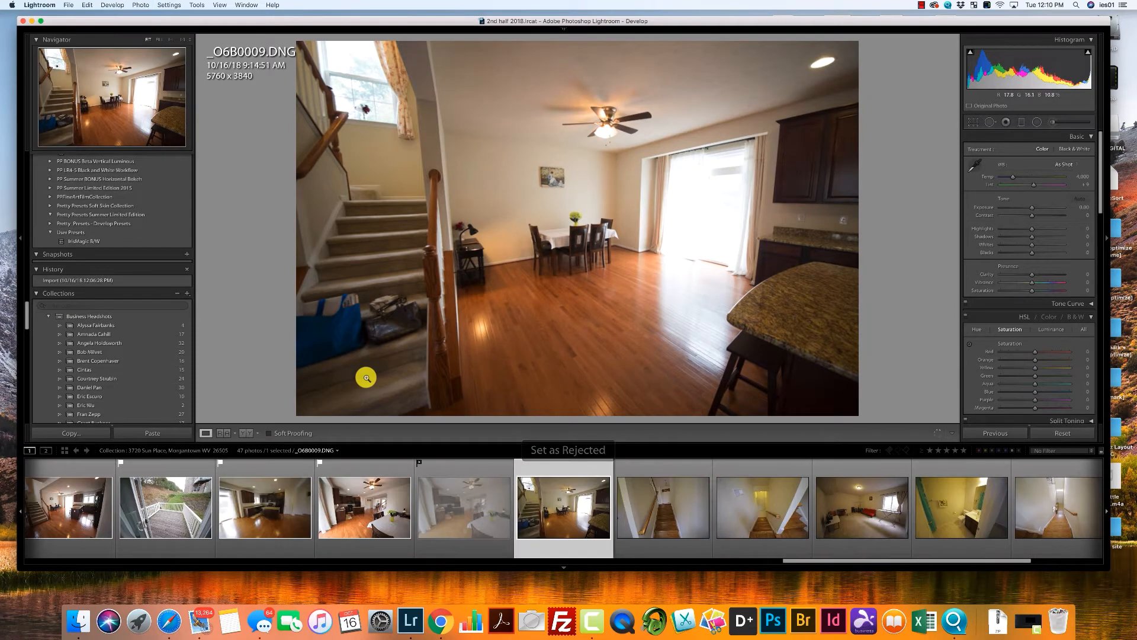
pyautogui.press('p')
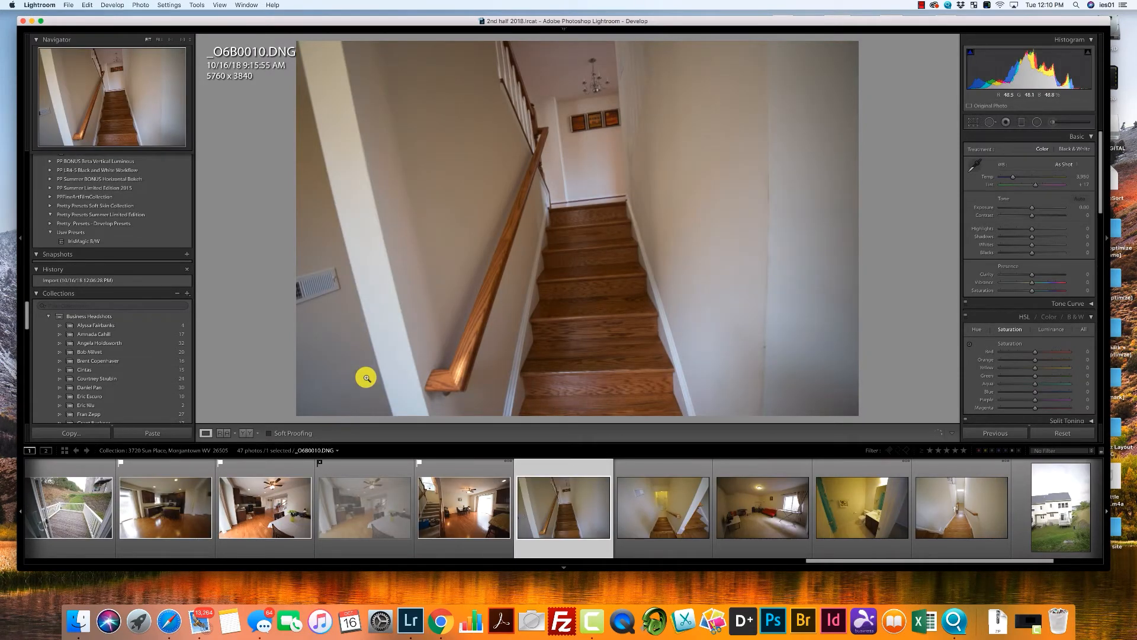
pyautogui.press('p')
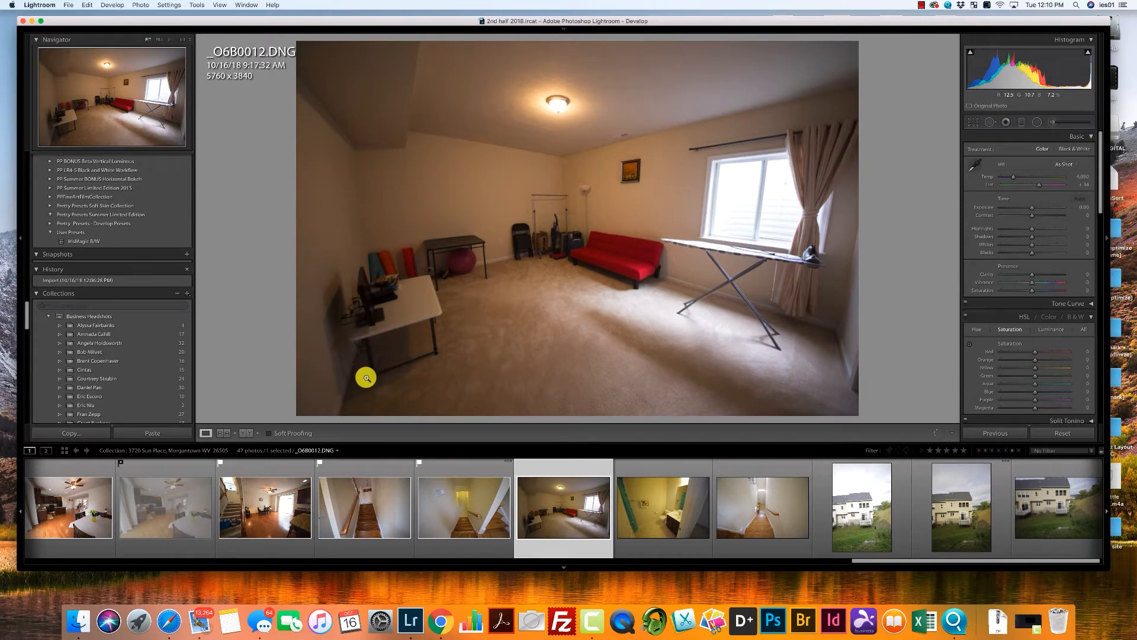
pyautogui.press('p')
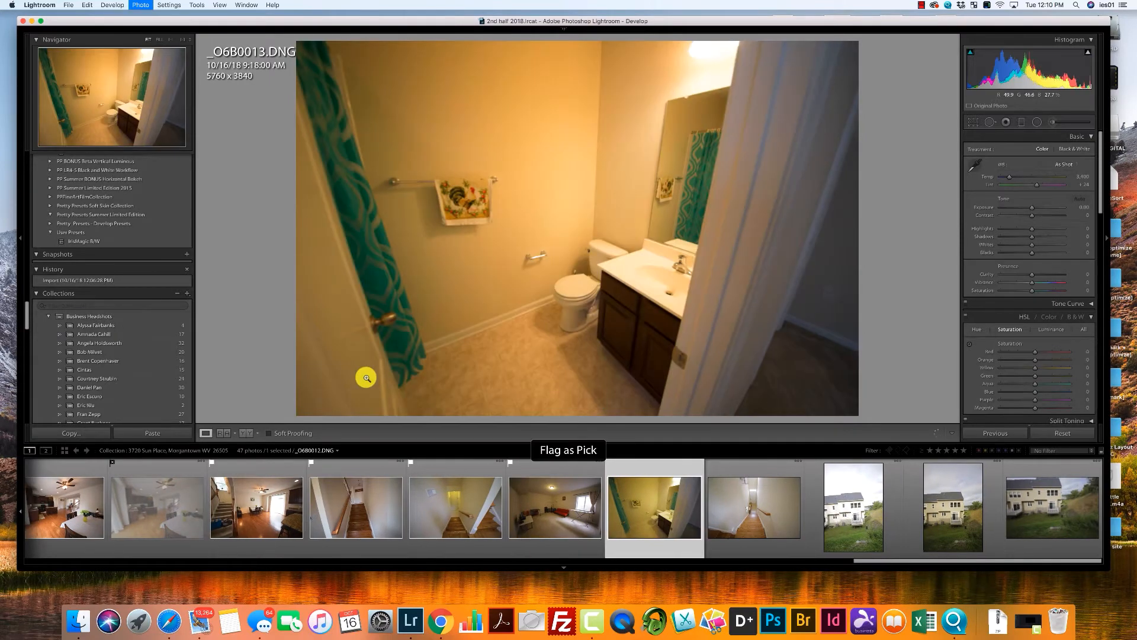
pyautogui.press('p')
pyautogui.press('0')
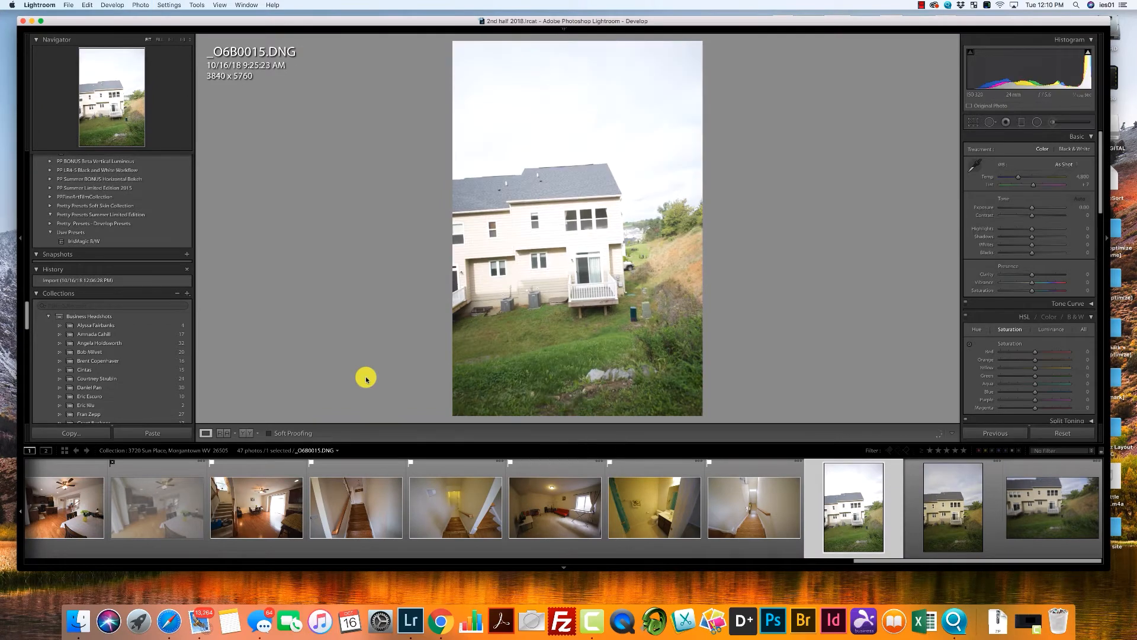
# Reject the overexposed rear exterior photo, _O6B0015, and flag the other two rear exteriors, _O6B0016 and _O6B0017, as picks.
pyautogui.press('x')
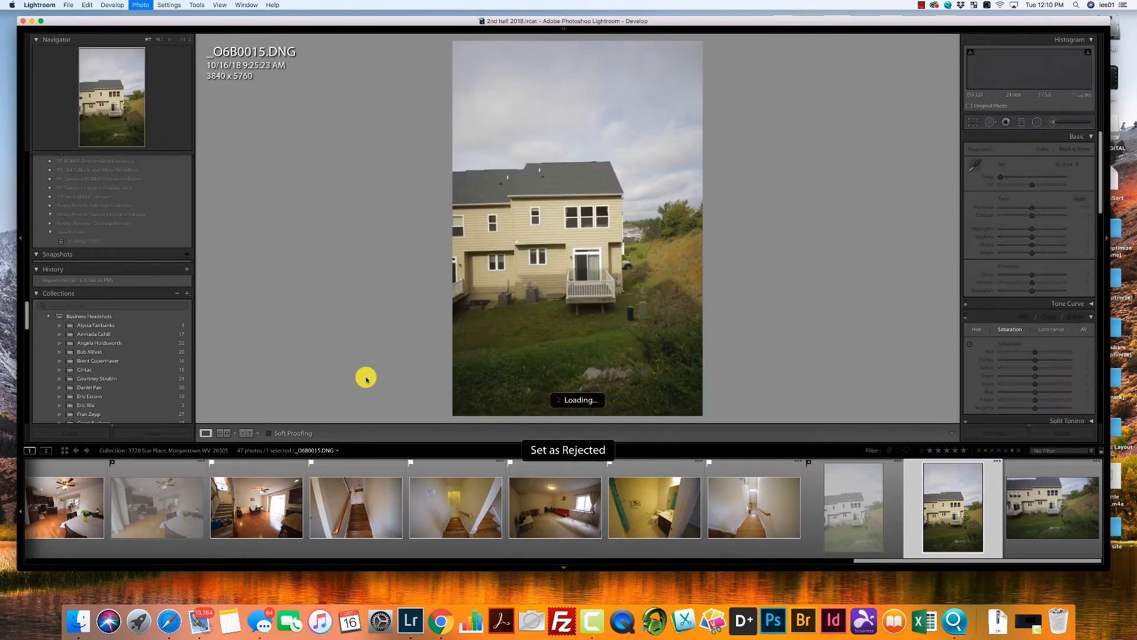
pyautogui.press('p')
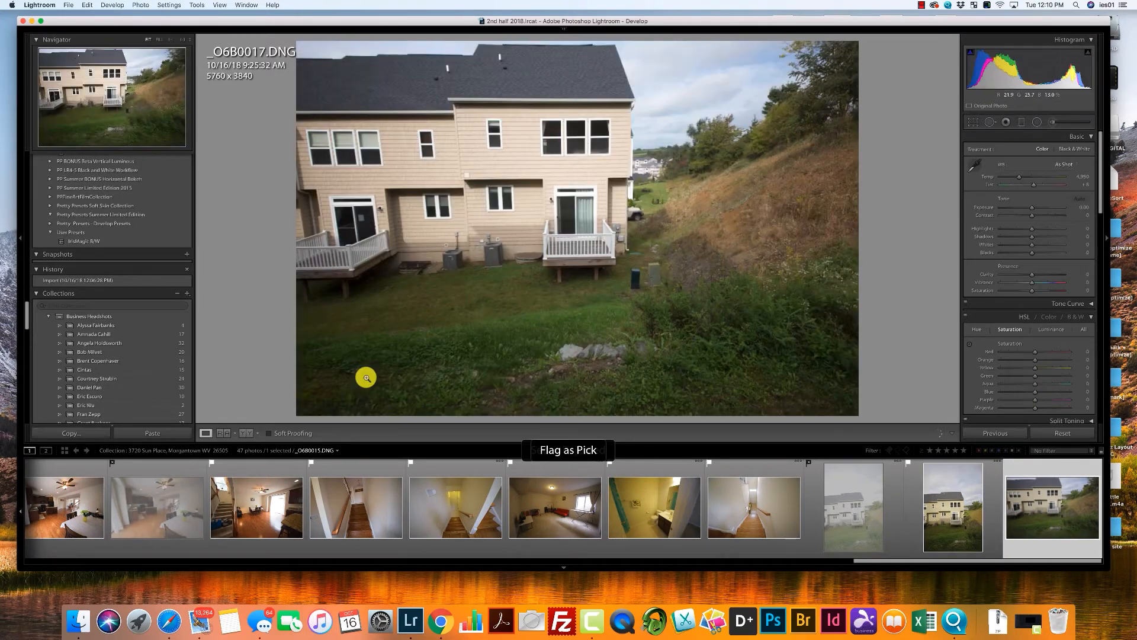
pyautogui.press('x')
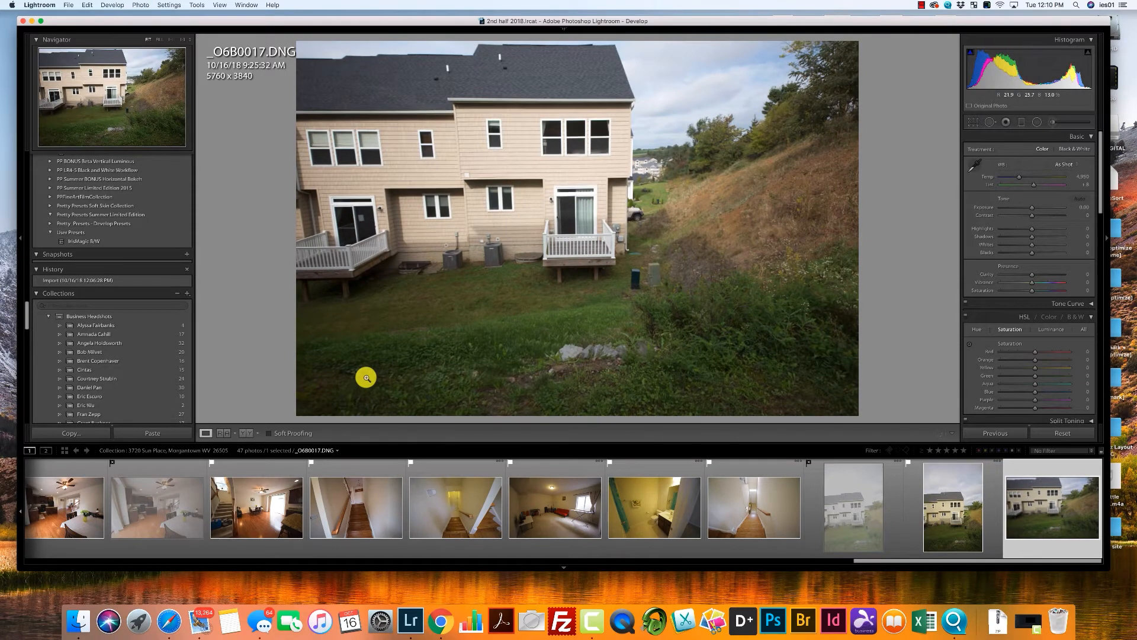
pyautogui.press('p')
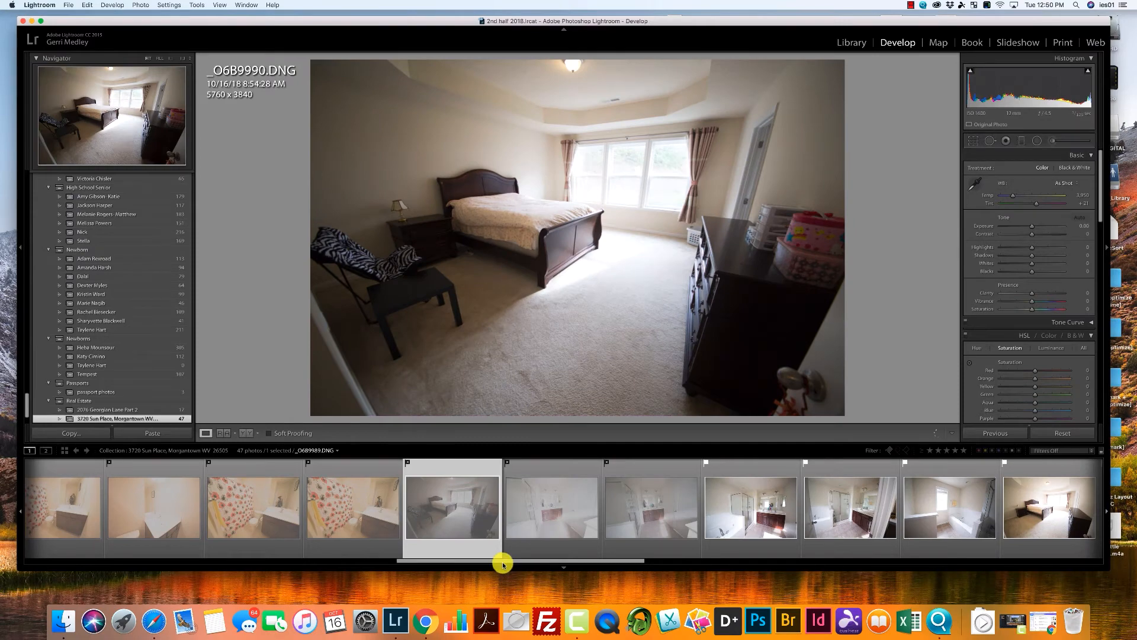
# Filter the collection's filmstrip to show only flagged photos.
pyautogui.moveTo(503, 561); pyautogui.dragTo(318, 554)
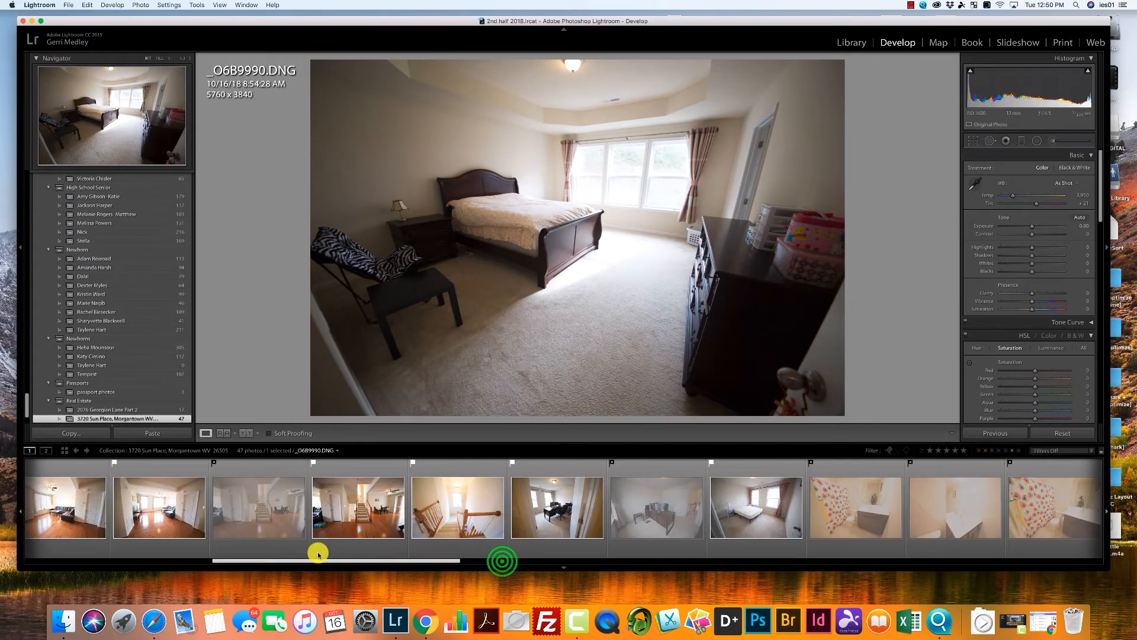
pyautogui.click(336, 513)
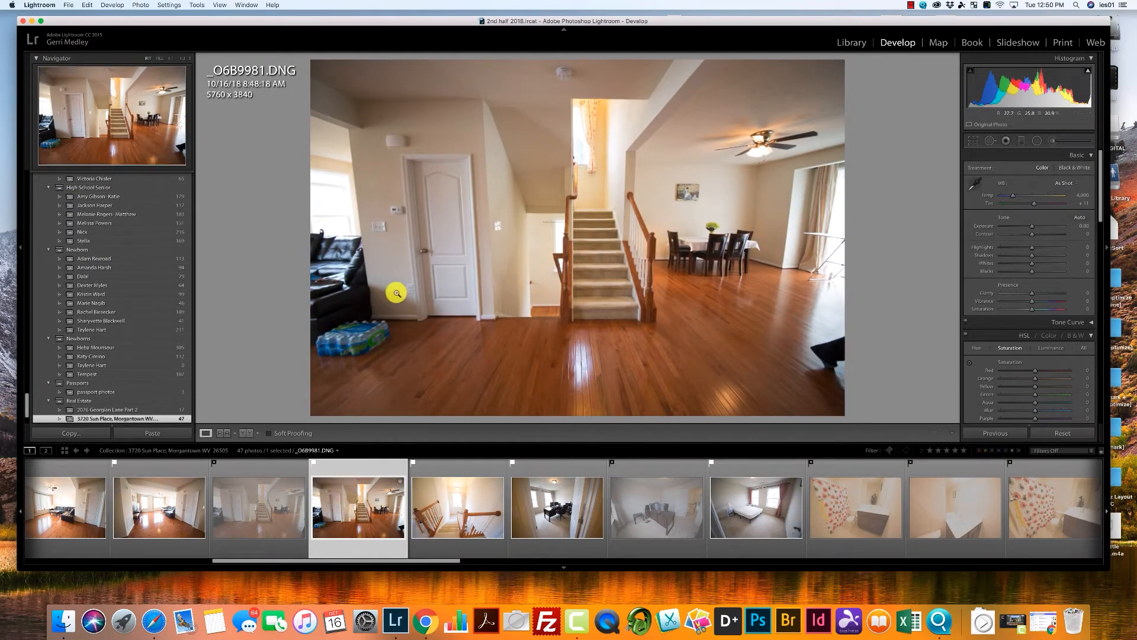
pyautogui.click(1076, 451)
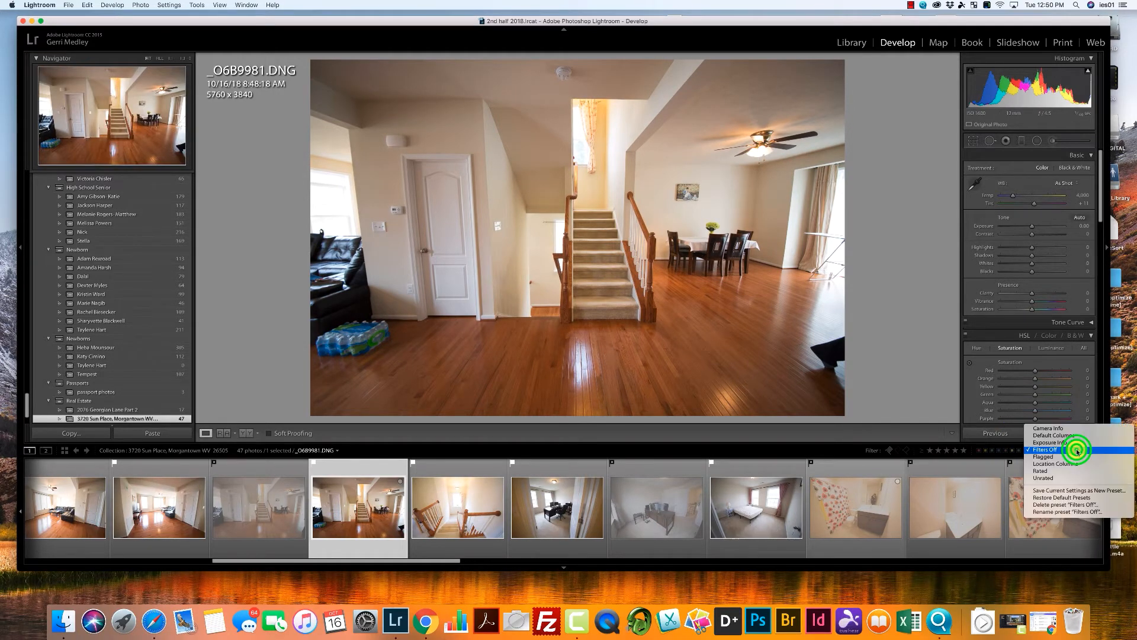
pyautogui.click(1076, 456)
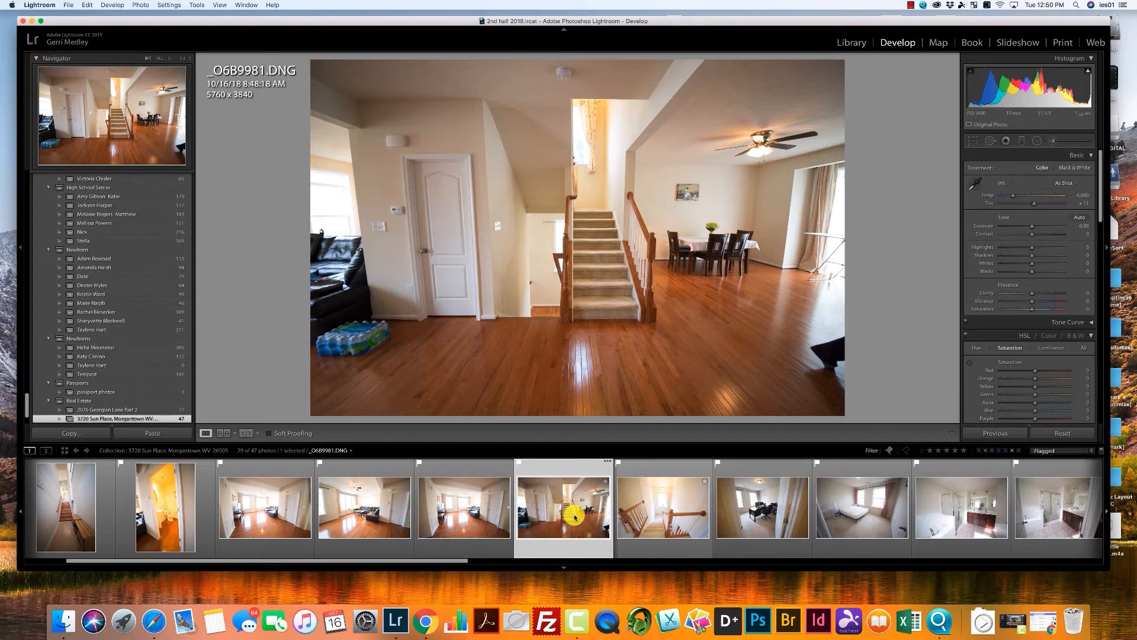
# Reject the entry staircase photo, _O6B9981, and open the front exterior photo, _O6B9972, for editing.
pyautogui.press('x')
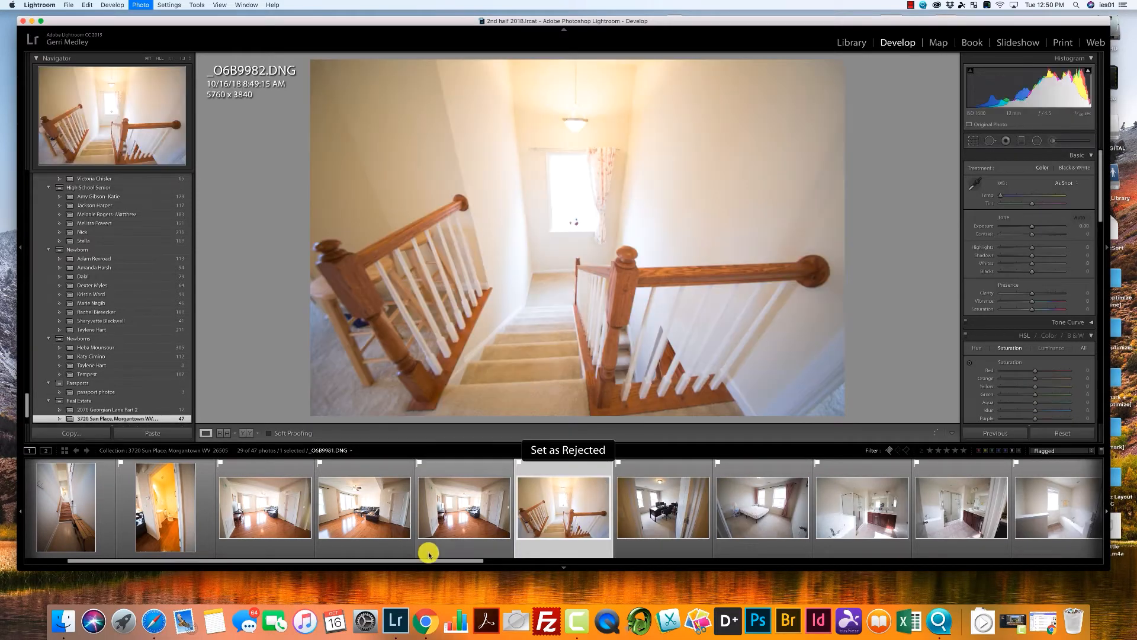
pyautogui.moveTo(464, 561); pyautogui.dragTo(320, 546)
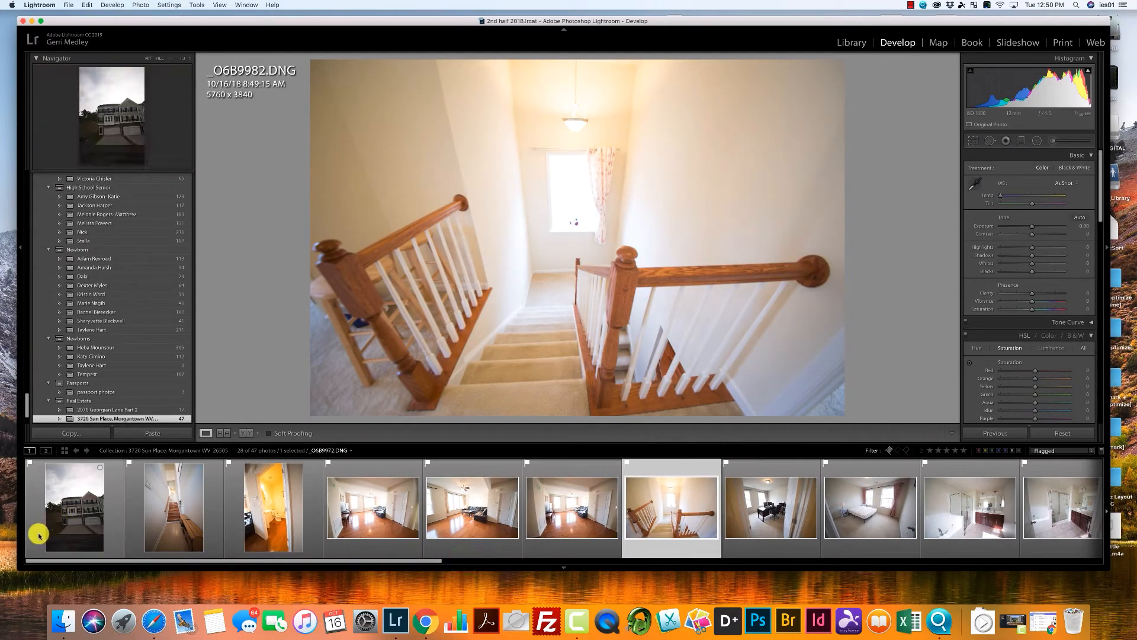
pyautogui.click(57, 532)
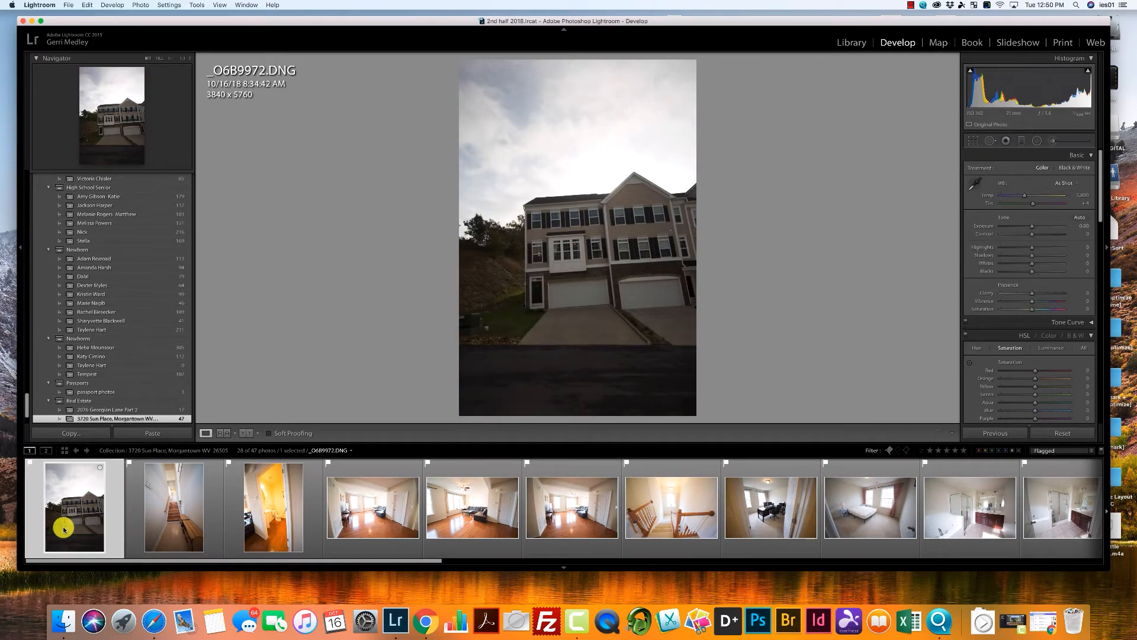
# Try automatic tone correction on the front exterior photo and reset its adjustments.
pyautogui.moveTo(1100, 208)
pyautogui.mouseDown()
pyautogui.moveTo(1101, 228)
pyautogui.moveTo(1100, 203)
pyautogui.mouseUp()
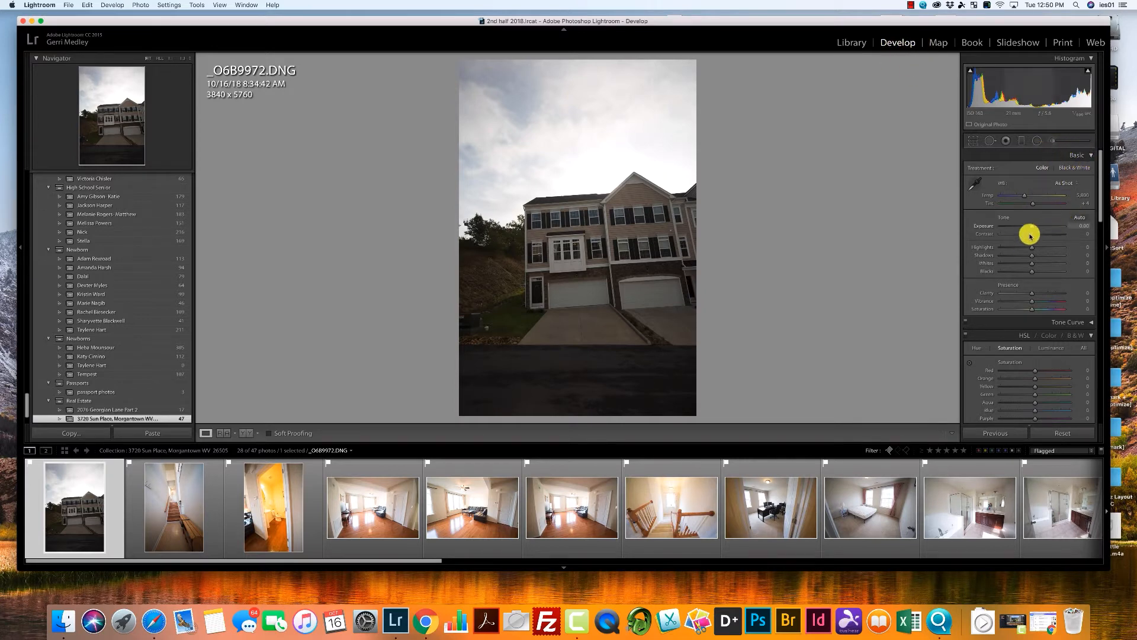
pyautogui.click(1080, 217)
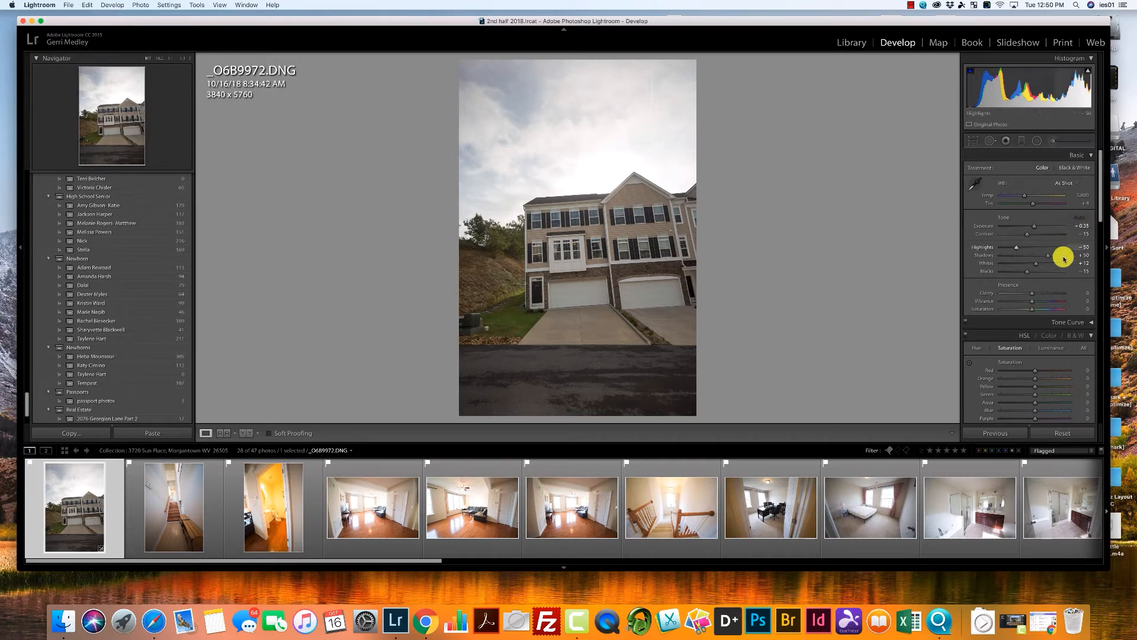
pyautogui.click(1064, 433)
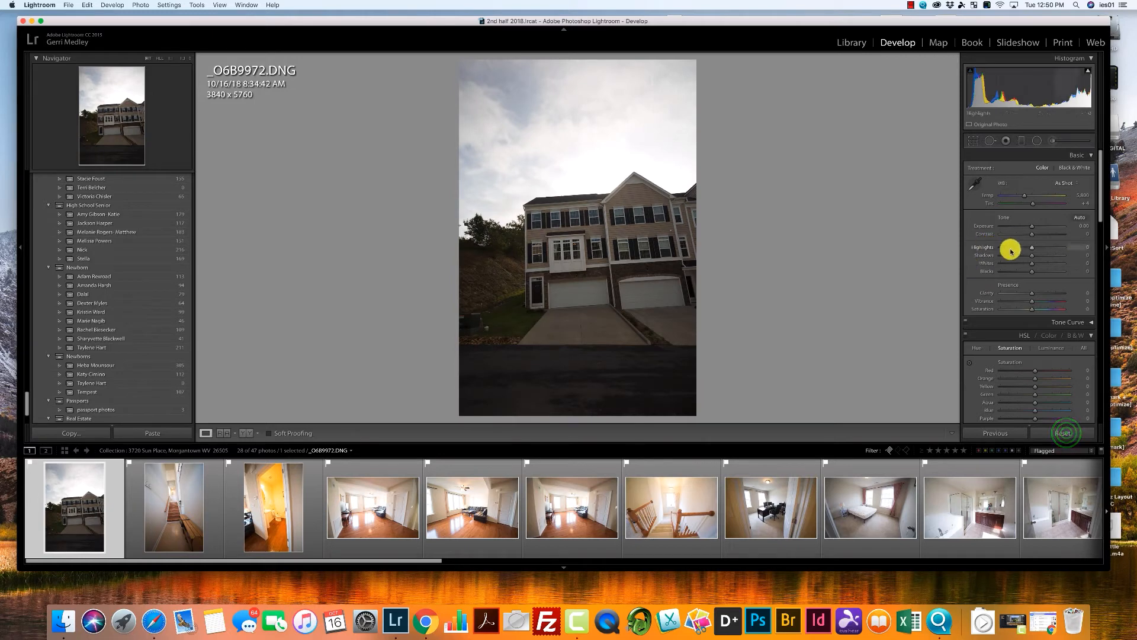
# Raise the front exterior photo's Exposure to +1.00 and its Contrast to +36.
pyautogui.moveTo(1031, 227); pyautogui.dragTo(1036, 227)
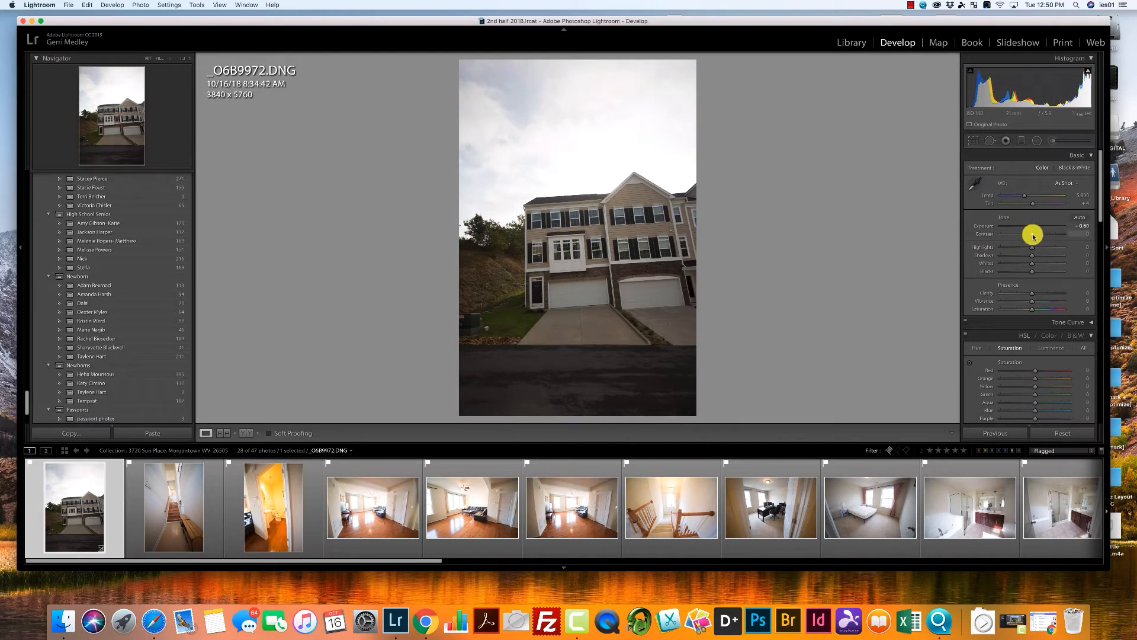
pyautogui.click(1037, 226)
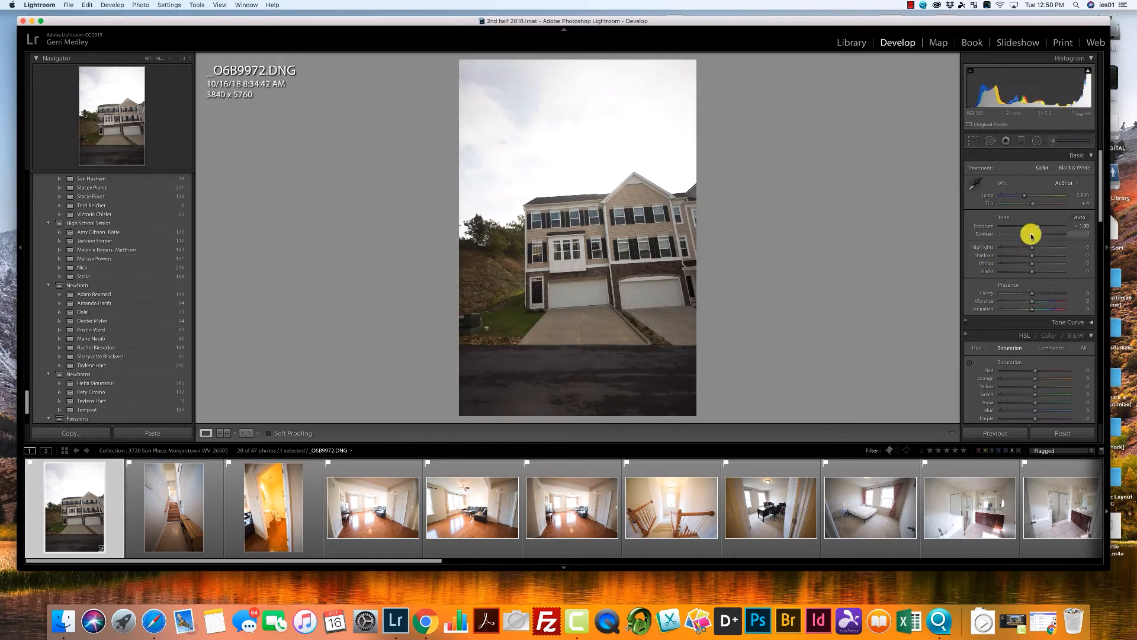
pyautogui.moveTo(1031, 234); pyautogui.dragTo(1043, 237)
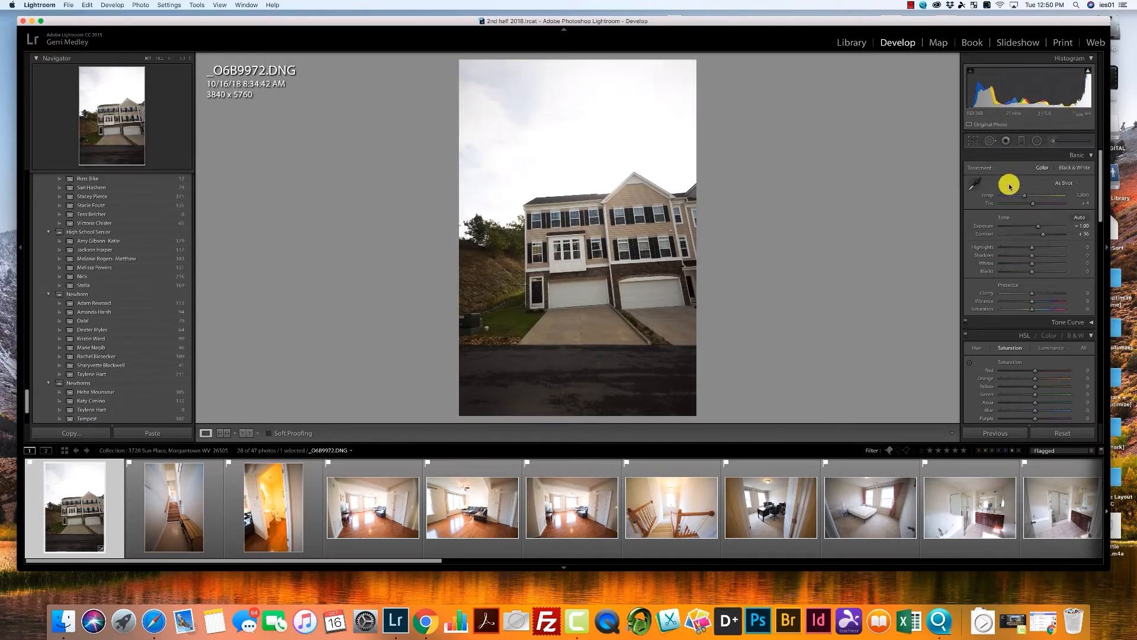
# Try Highlights at -100, reset the setting, and check the highlight end of the histogram.
pyautogui.moveTo(1031, 247); pyautogui.dragTo(990, 246)
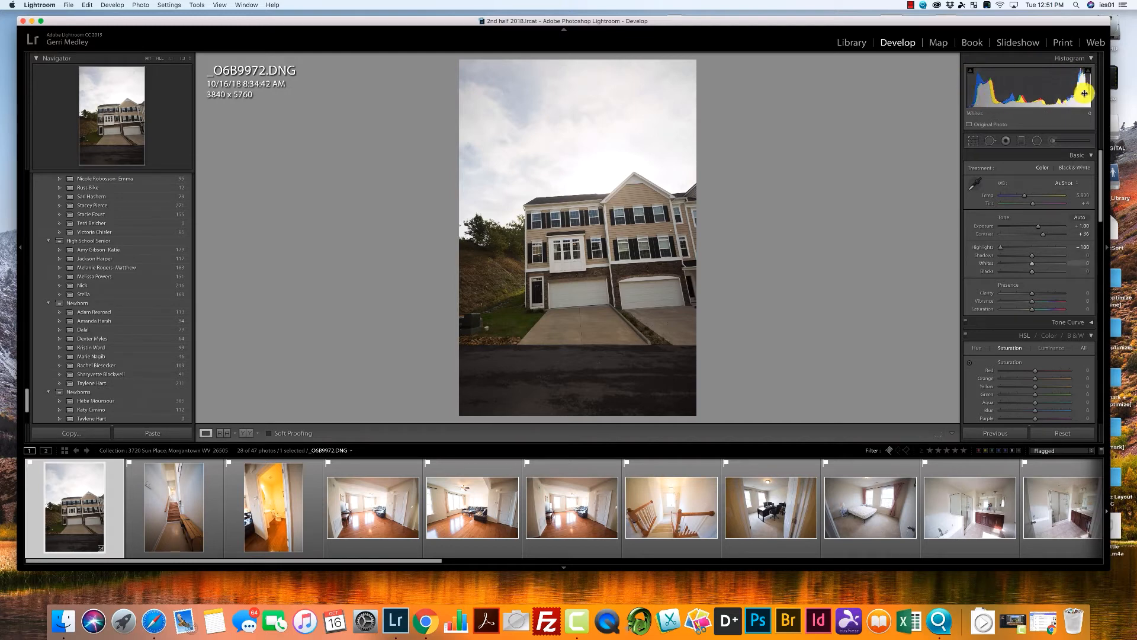
pyautogui.doubleClick(985, 249)
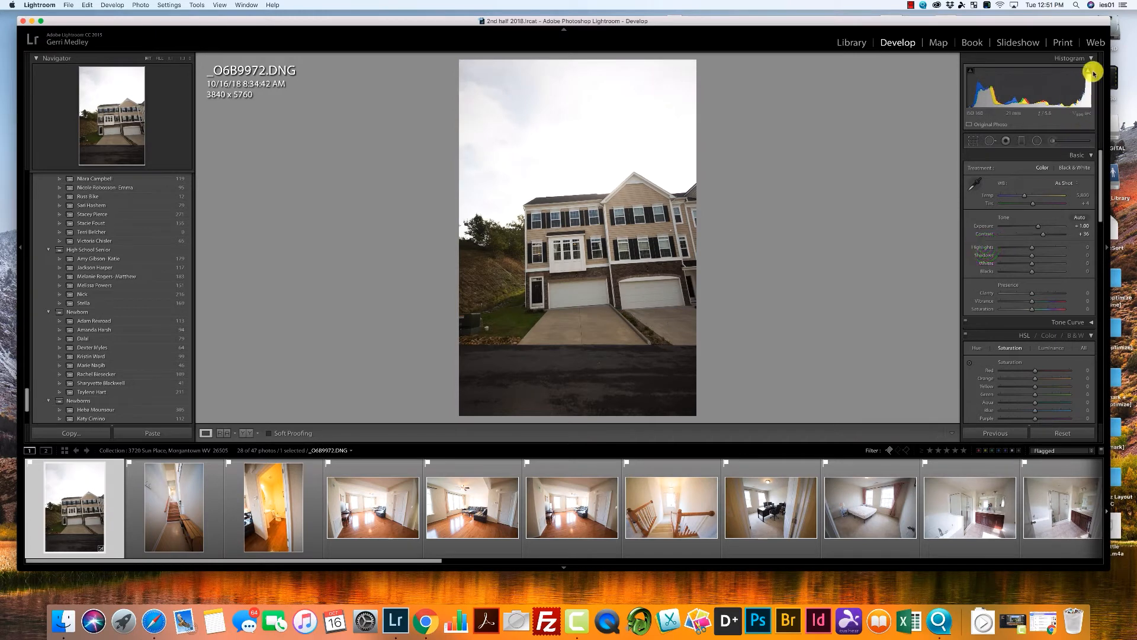
pyautogui.moveTo(1083, 70)
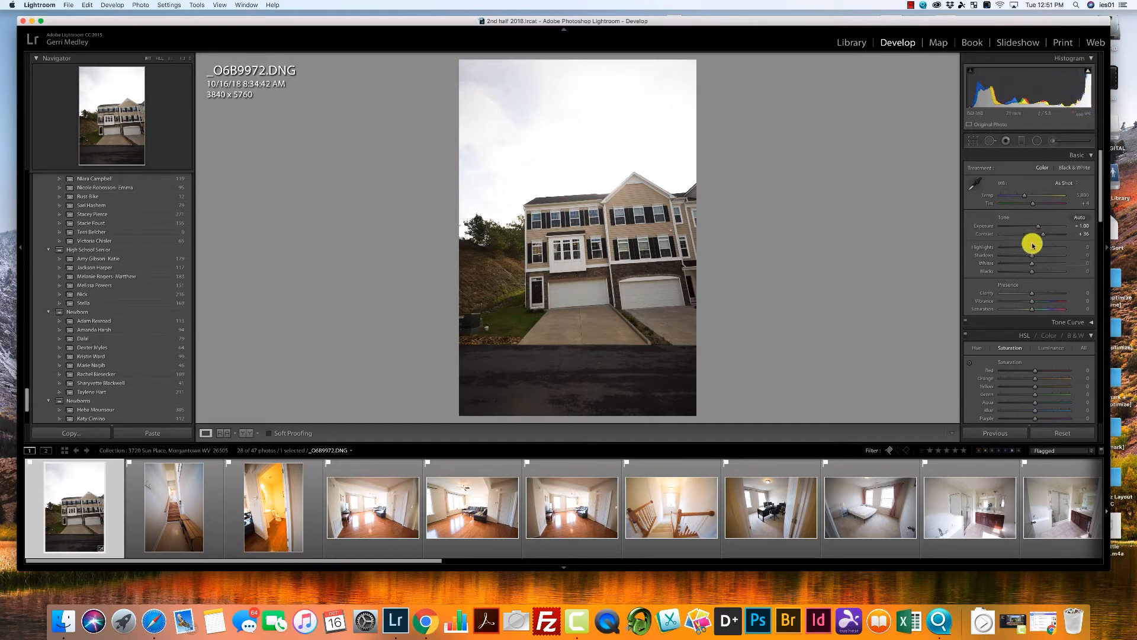
# Set the front exterior photo's Highlights to -100, Blacks to +34 and Clarity to +29.
pyautogui.moveTo(1032, 247); pyautogui.dragTo(982, 253)
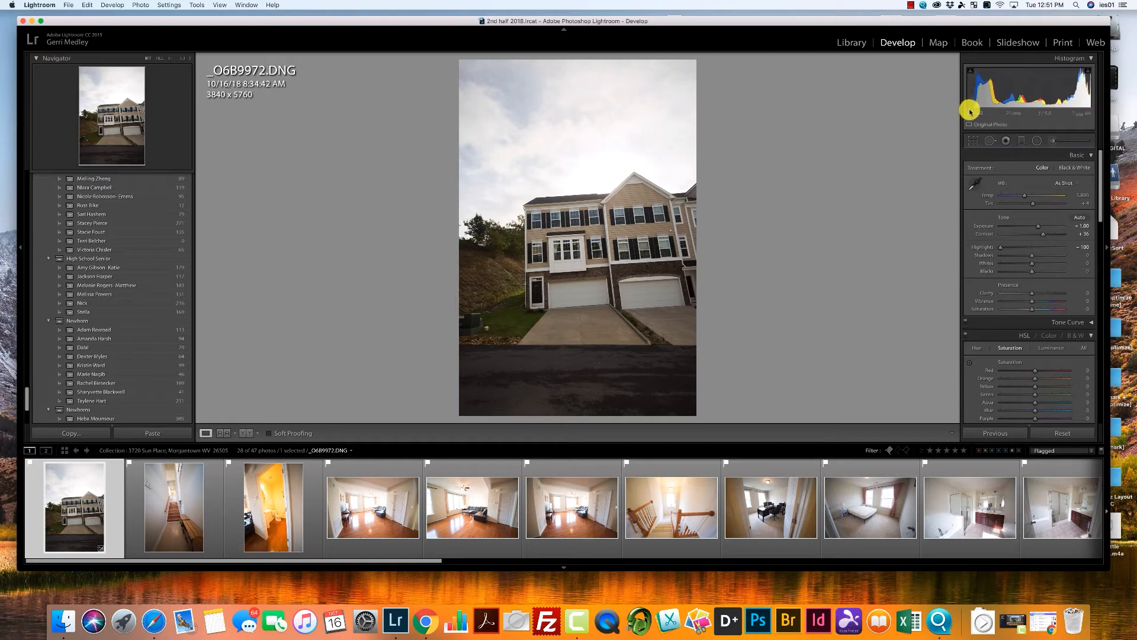
pyautogui.moveTo(970, 107); pyautogui.dragTo(974, 107)
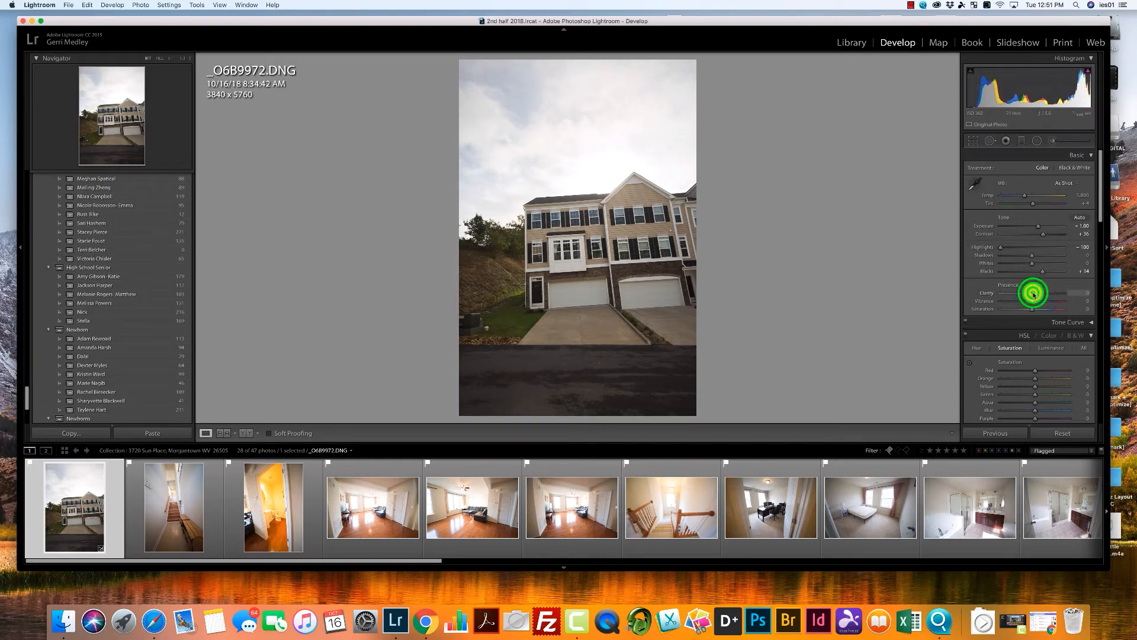
pyautogui.moveTo(1033, 293); pyautogui.dragTo(1044, 295)
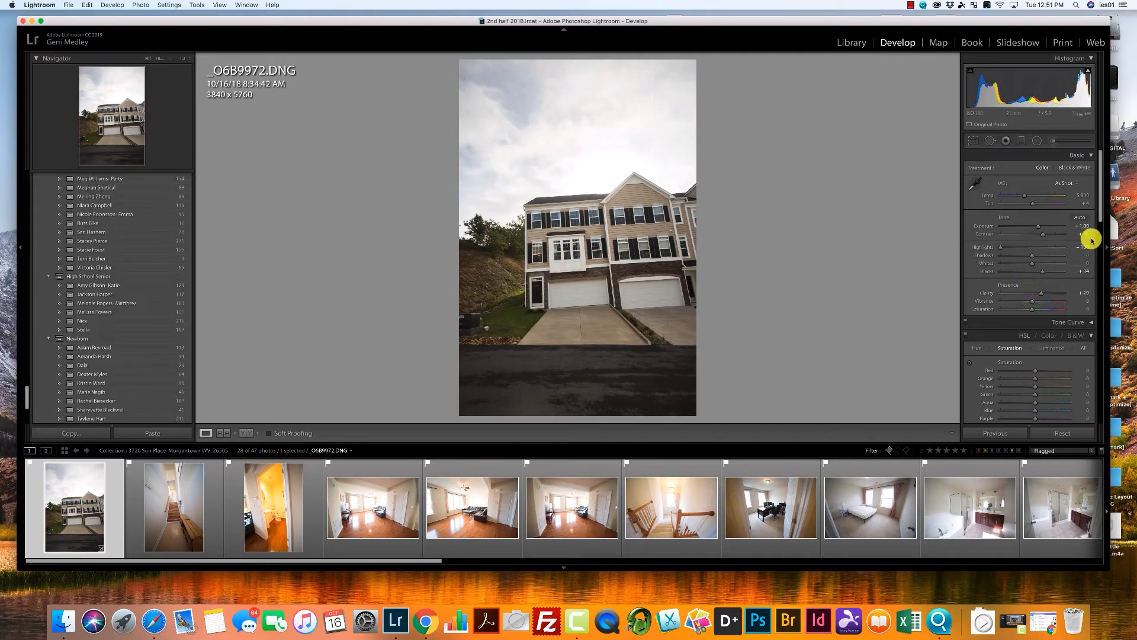
# Set the photo's noise reduction to Luminance 31 and Contrast 28.
pyautogui.moveTo(1099, 210); pyautogui.dragTo(1103, 271)
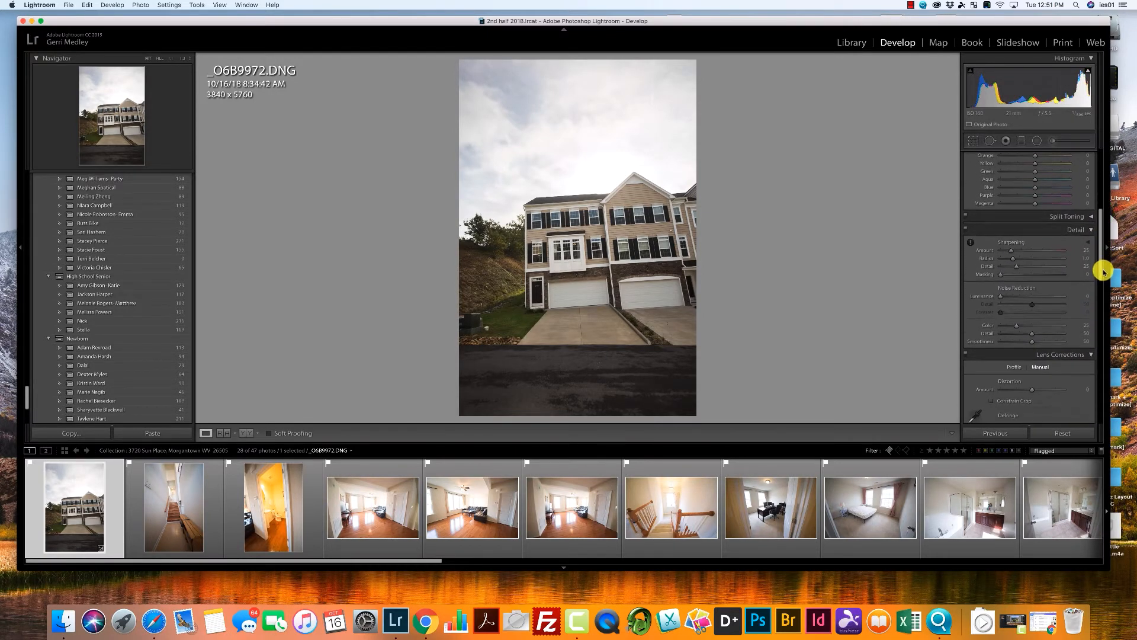
pyautogui.click(1018, 296)
pyautogui.click(1018, 312)
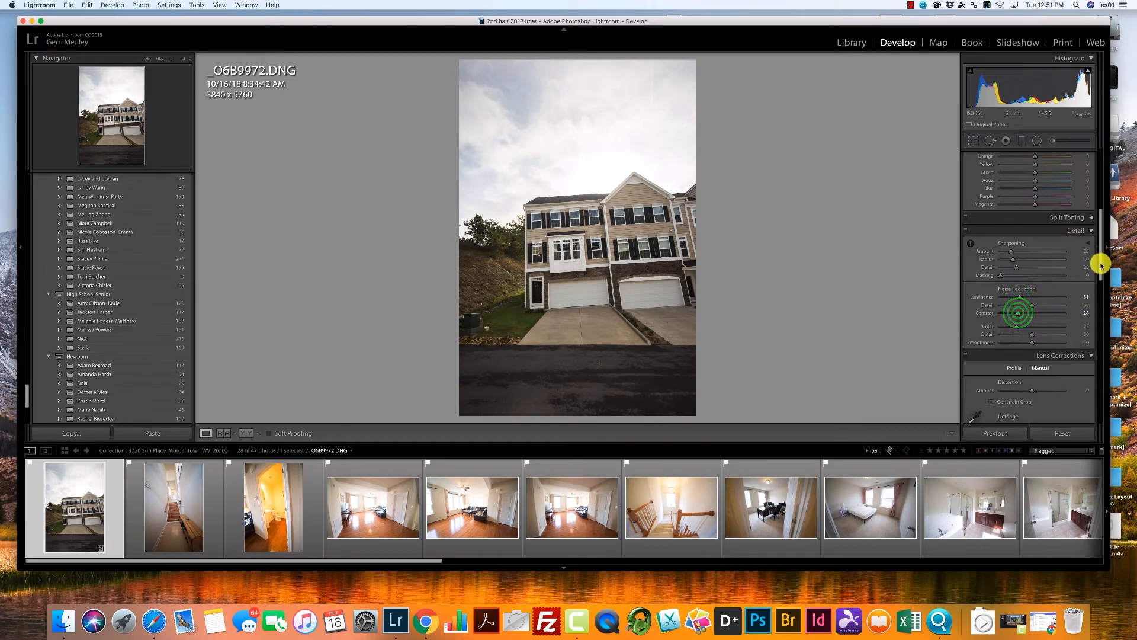
# Enable Constrain Crop and straighten the house's perspective with the Auto Upright correction.
pyautogui.moveTo(1099, 261); pyautogui.dragTo(1100, 332)
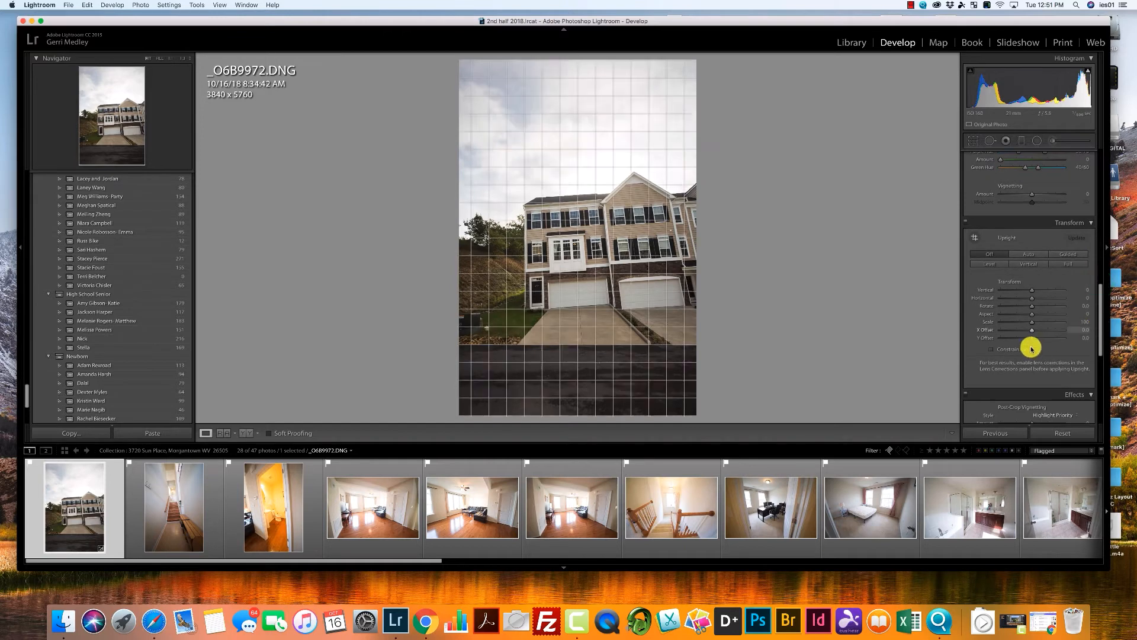
pyautogui.click(992, 350)
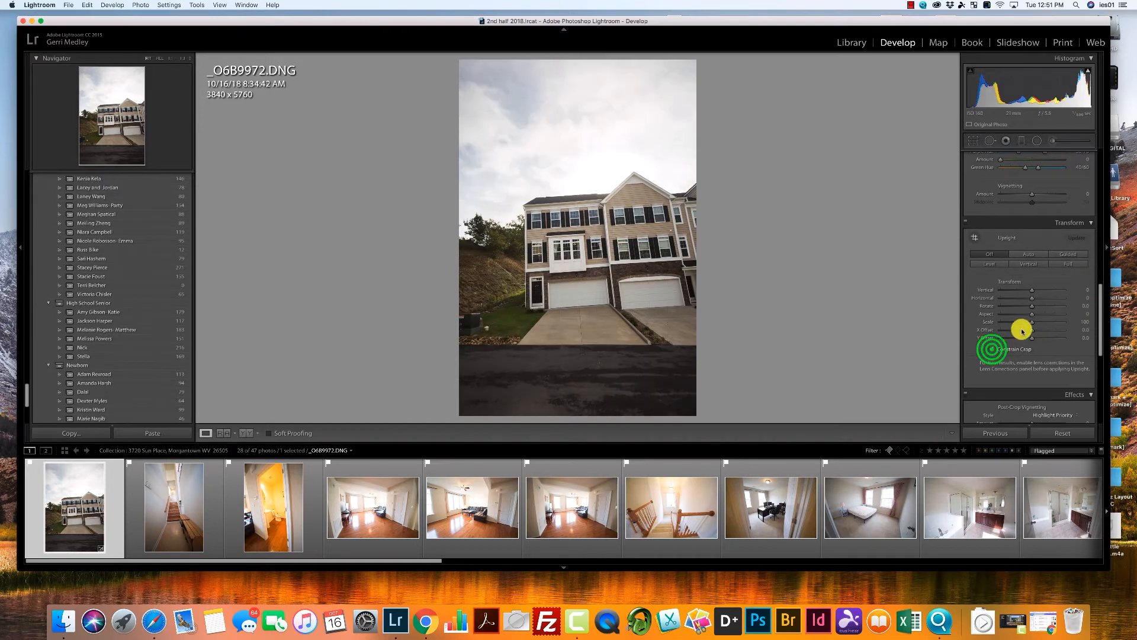
pyautogui.click(1031, 255)
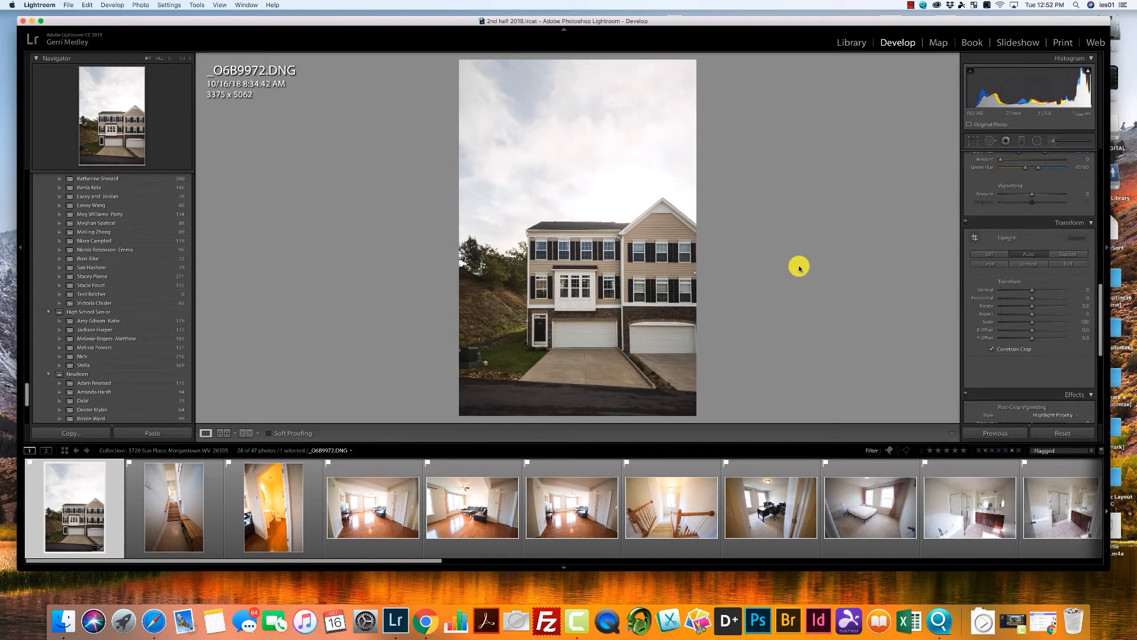
# Crop the front exterior photo tightly around the left townhouse to about 2001 x 3001 pixels, keeping the original aspect ratio.
pyautogui.click(973, 143)
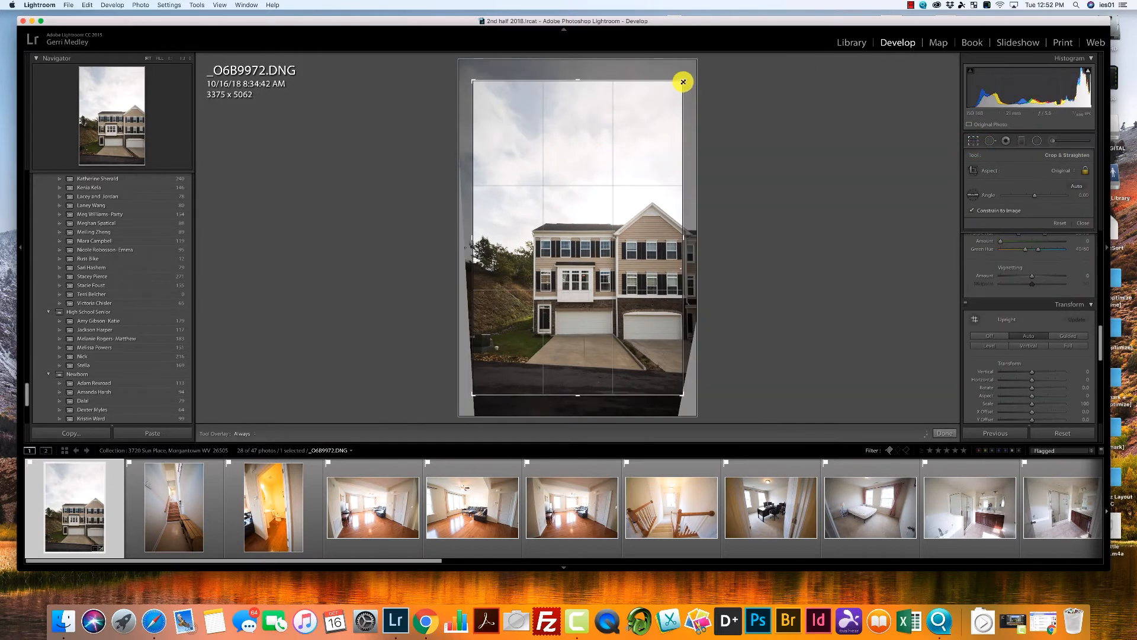
pyautogui.moveTo(681, 82); pyautogui.dragTo(652, 132)
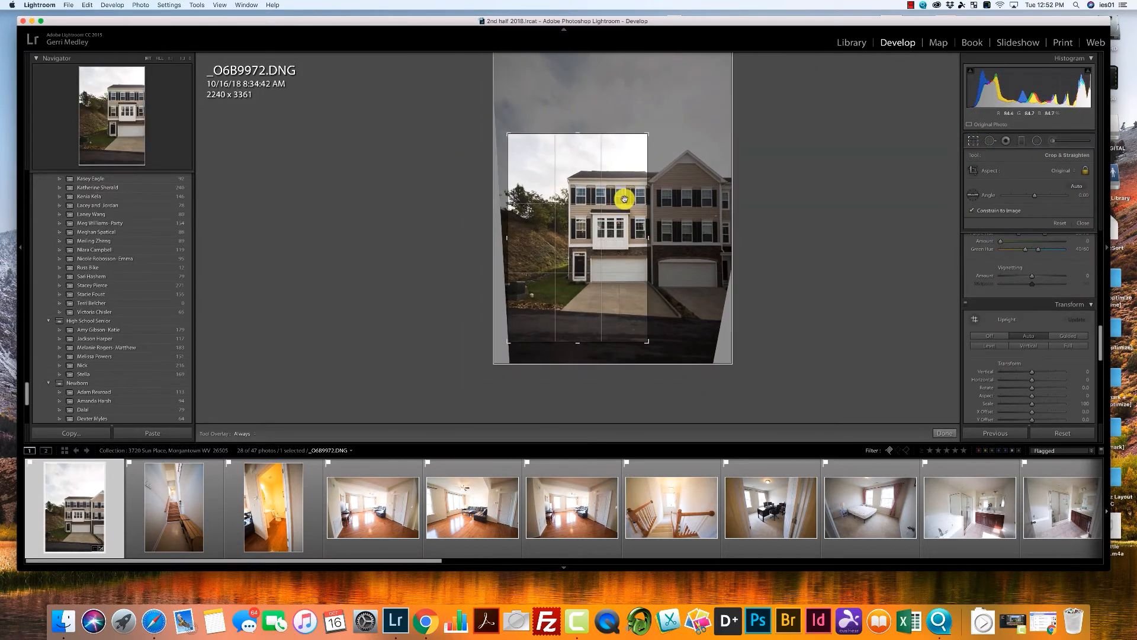
pyautogui.moveTo(622, 201)
pyautogui.mouseDown()
pyautogui.moveTo(601, 211)
pyautogui.moveTo(616, 203)
pyautogui.mouseUp()
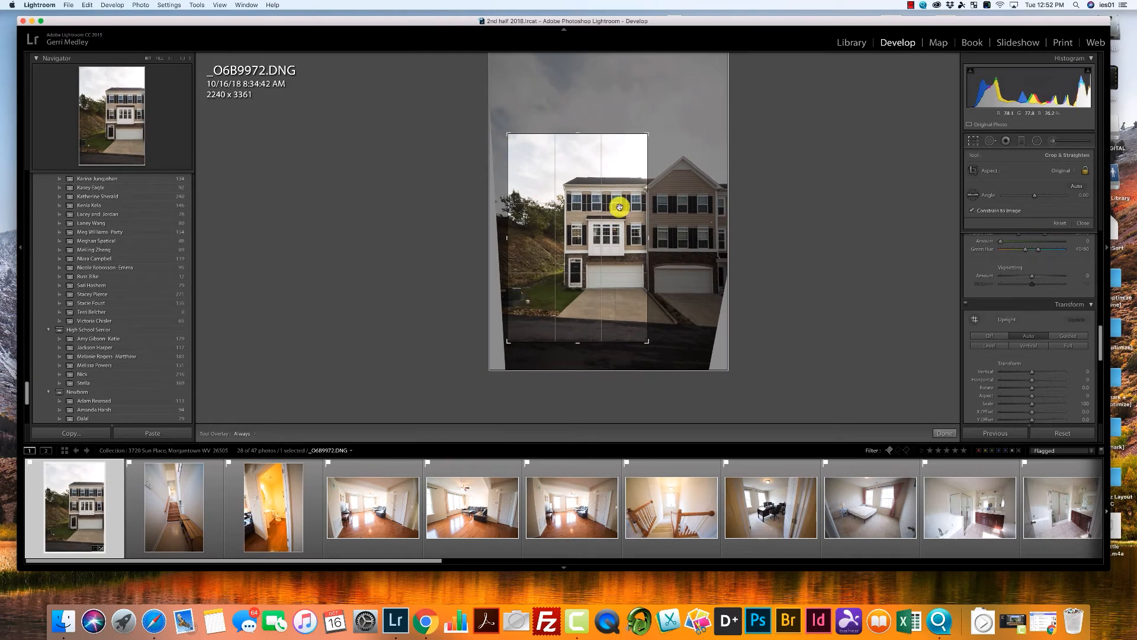
pyautogui.moveTo(620, 204); pyautogui.dragTo(589, 236)
pyautogui.moveTo(642, 144); pyautogui.dragTo(639, 144)
pyautogui.moveTo(598, 204); pyautogui.dragTo(594, 207)
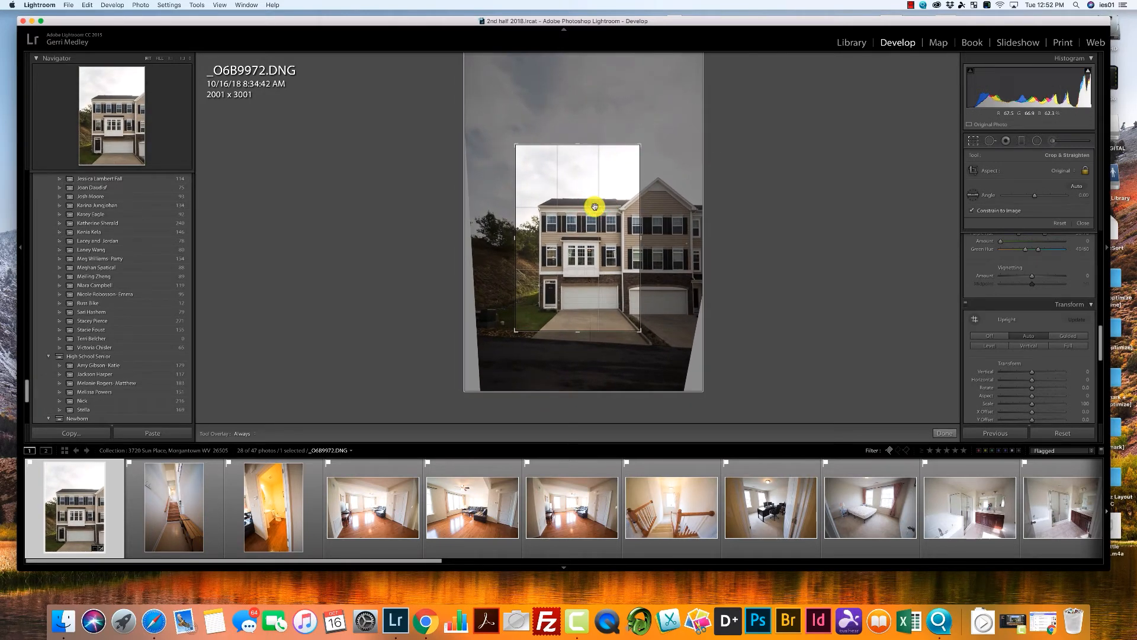
pyautogui.press('Return')
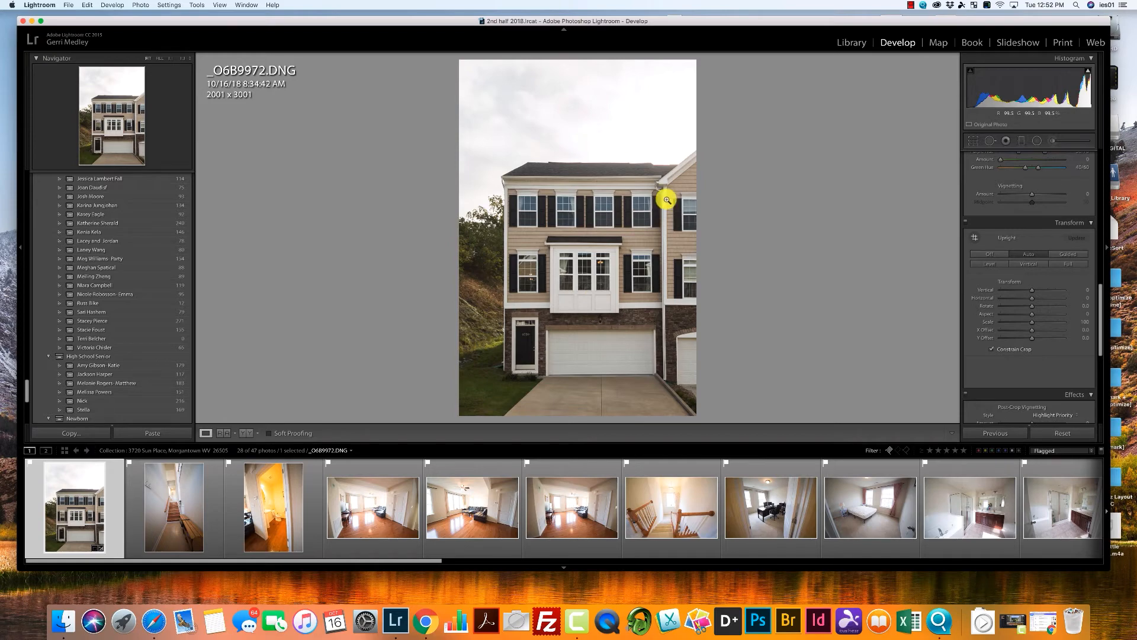
# Add a post-crop vignette to the front exterior photo with Amount -31 and Midpoint 41.
pyautogui.click(1100, 301)
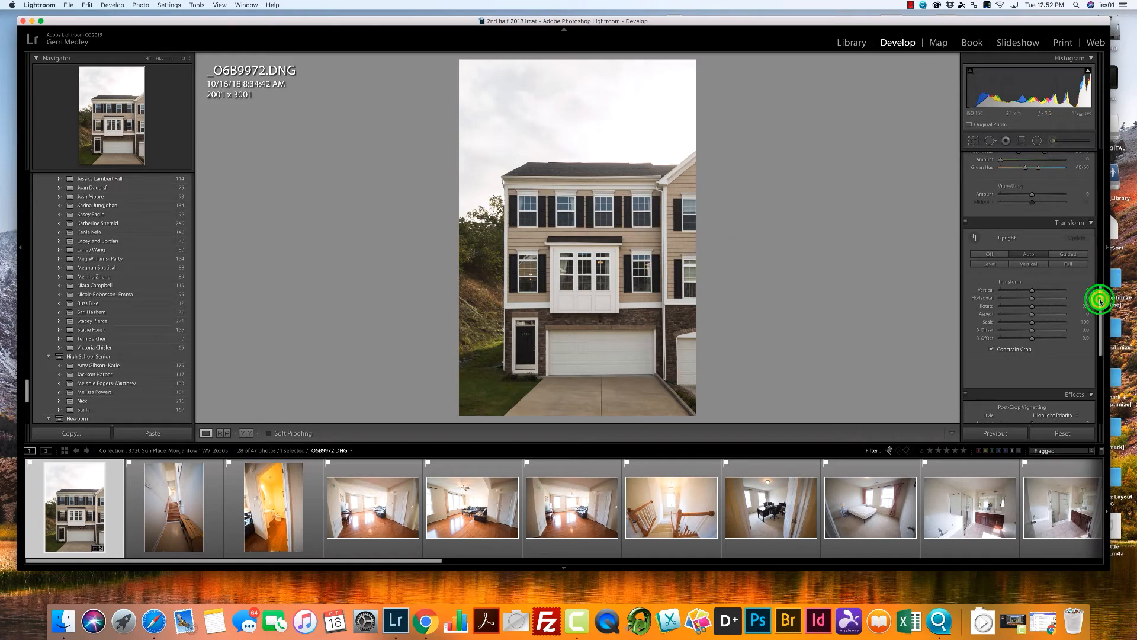
pyautogui.moveTo(1101, 301); pyautogui.dragTo(1078, 140)
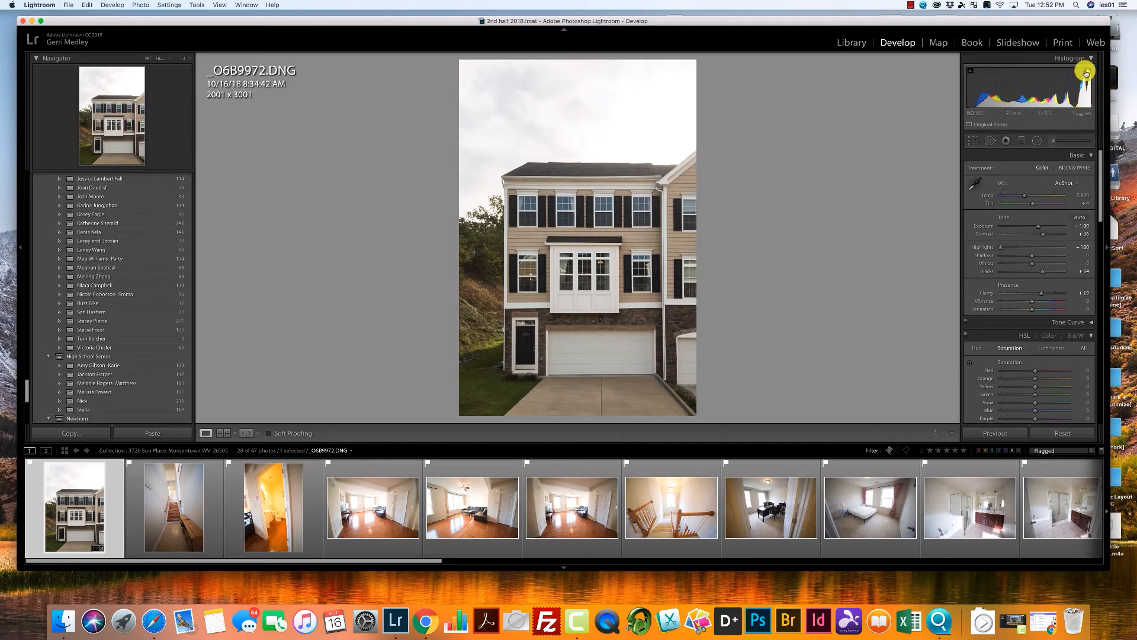
pyautogui.moveTo(1100, 172); pyautogui.dragTo(1097, 340)
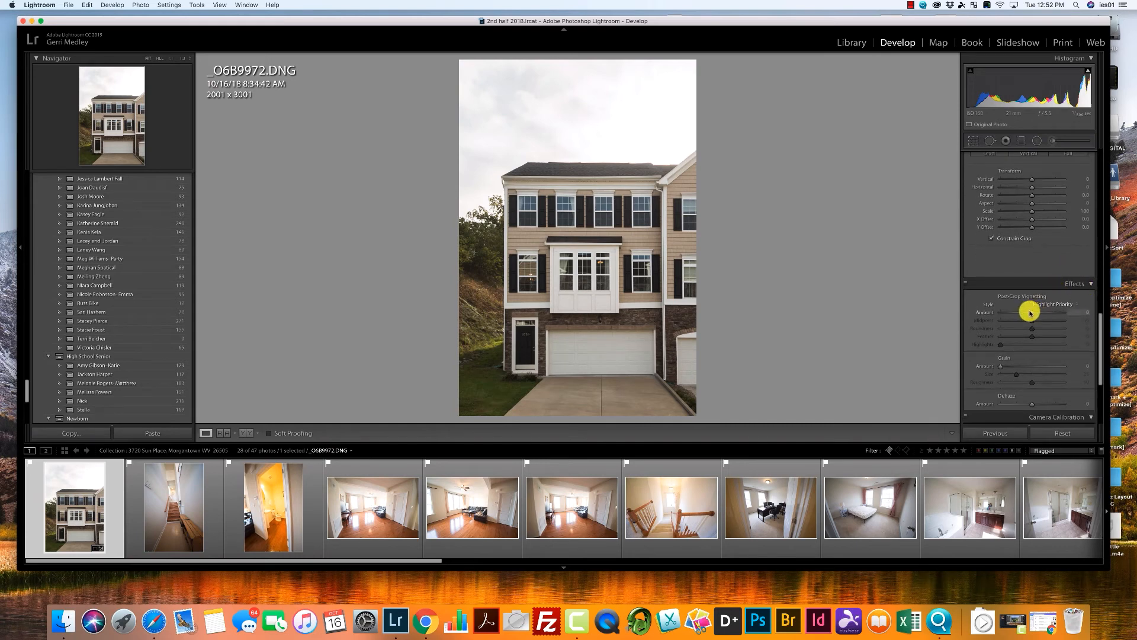
pyautogui.moveTo(1031, 314)
pyautogui.mouseDown()
pyautogui.moveTo(1021, 312)
pyautogui.moveTo(1025, 322)
pyautogui.mouseUp()
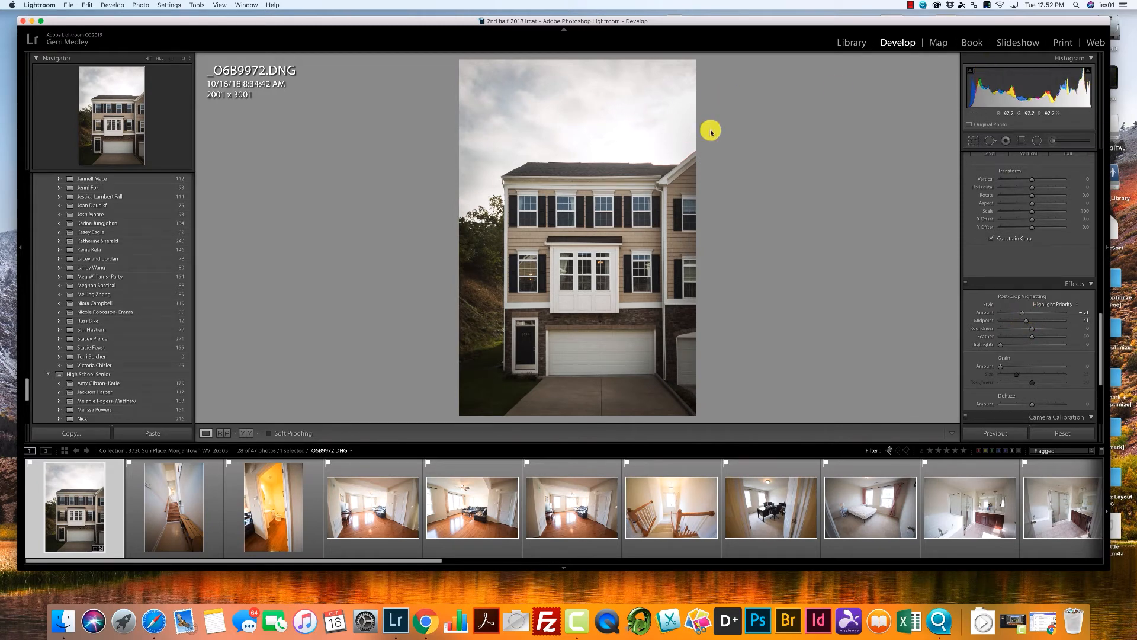
# Paint over the sky above the townhouse with the Adjustment Brush using the Saturation effect.
pyautogui.click(1054, 140)
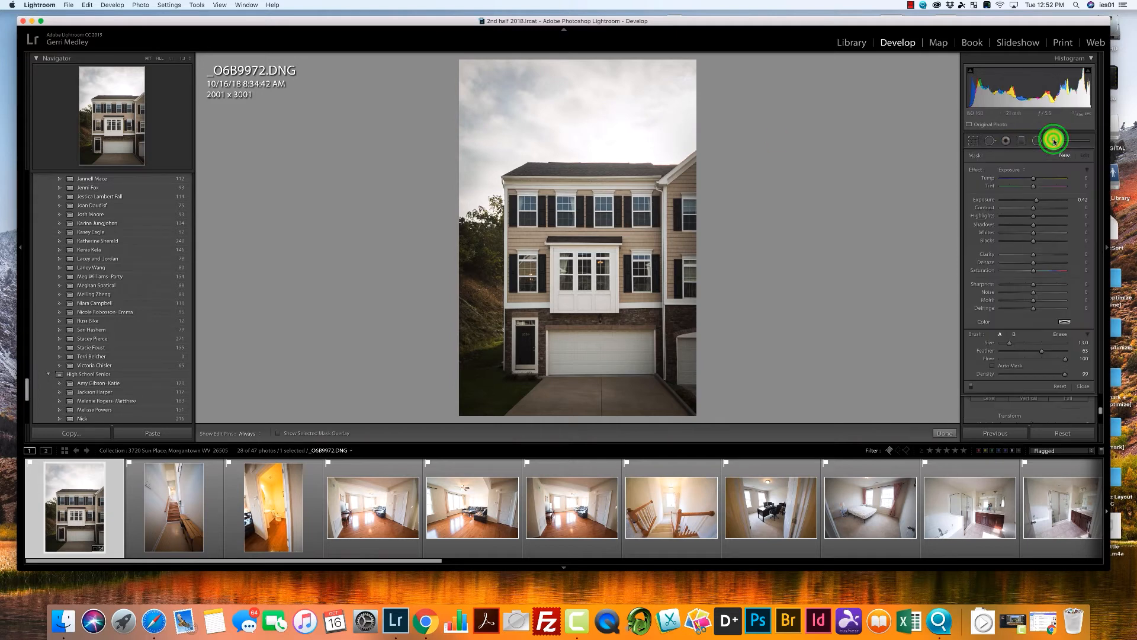
pyautogui.click(1018, 169)
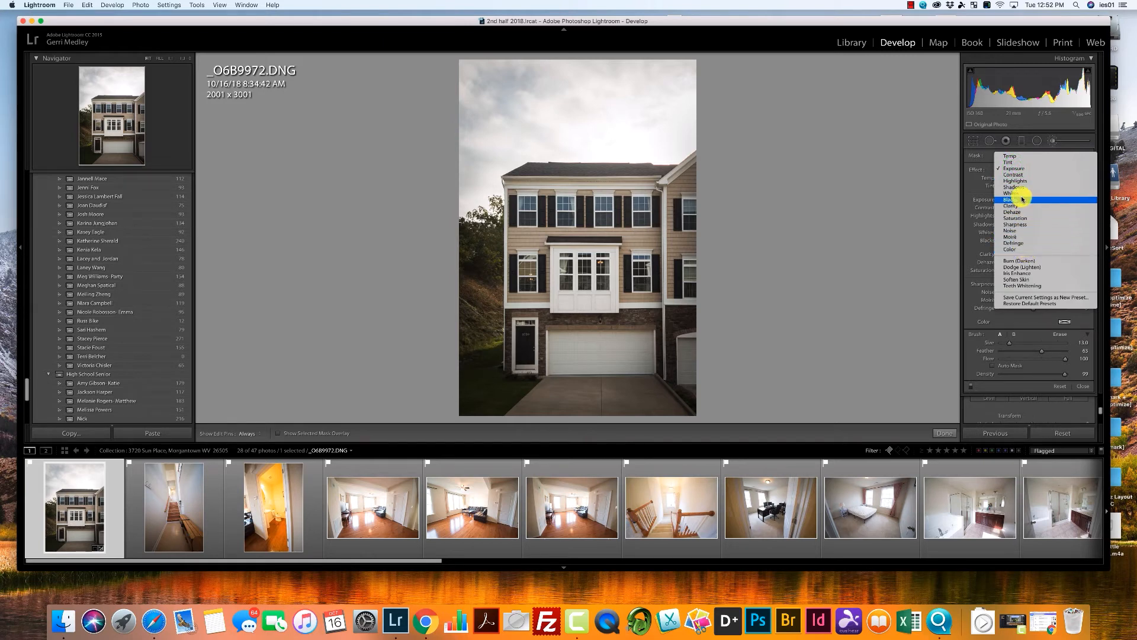
pyautogui.click(1027, 218)
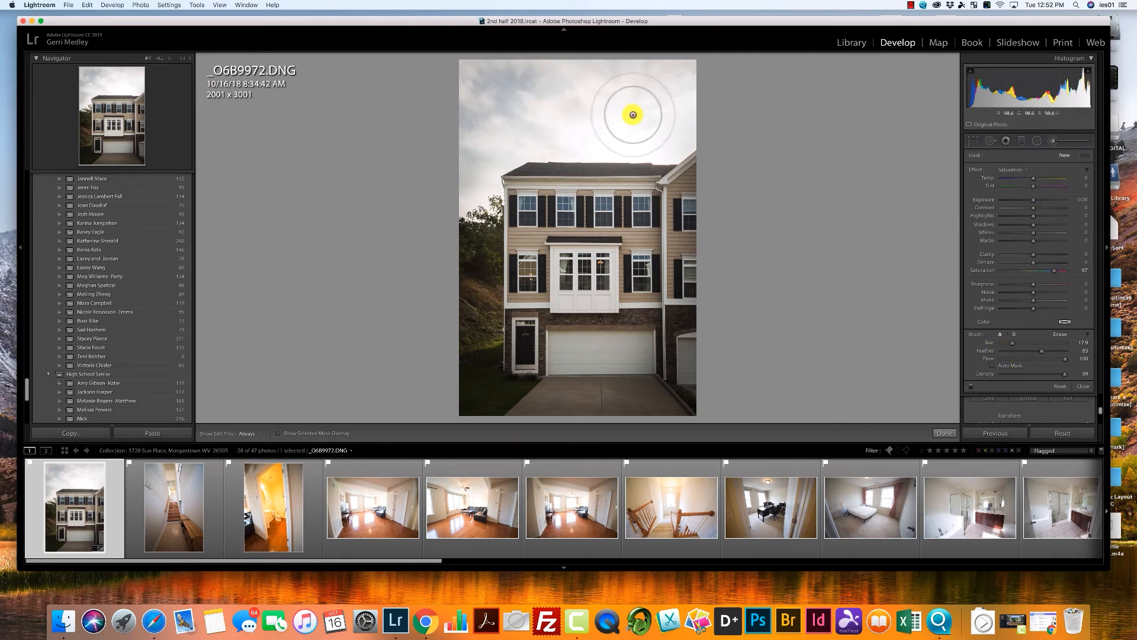
pyautogui.moveTo(481, 87)
pyautogui.mouseDown()
pyautogui.moveTo(485, 108)
pyautogui.moveTo(684, 110)
pyautogui.moveTo(561, 96)
pyautogui.moveTo(535, 71)
pyautogui.moveTo(536, 98)
pyautogui.moveTo(1117, 243)
pyautogui.mouseUp()
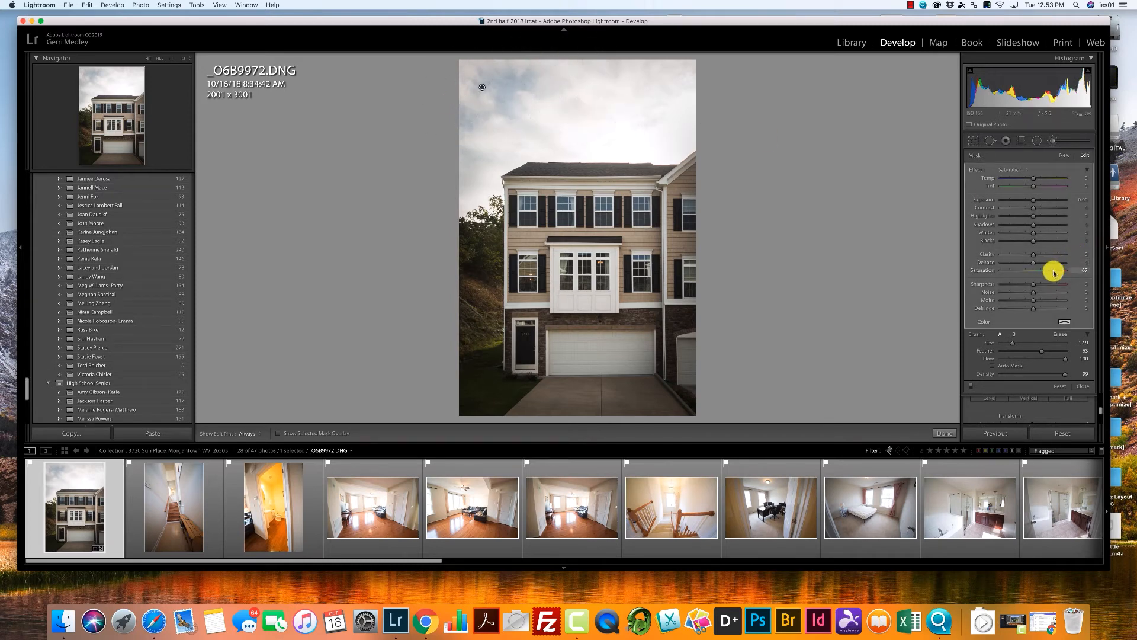
# Increase the sky brush adjustment's Saturation, set its Temp to -12, and close the brush.
pyautogui.moveTo(1064, 274); pyautogui.dragTo(1065, 274)
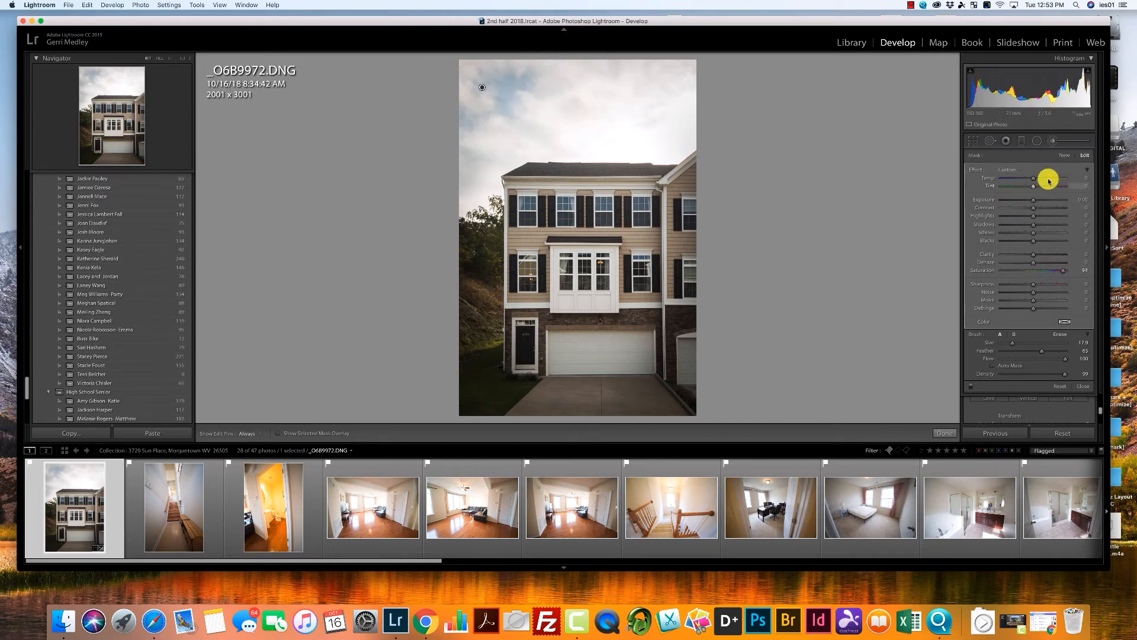
pyautogui.moveTo(1033, 181); pyautogui.dragTo(1030, 182)
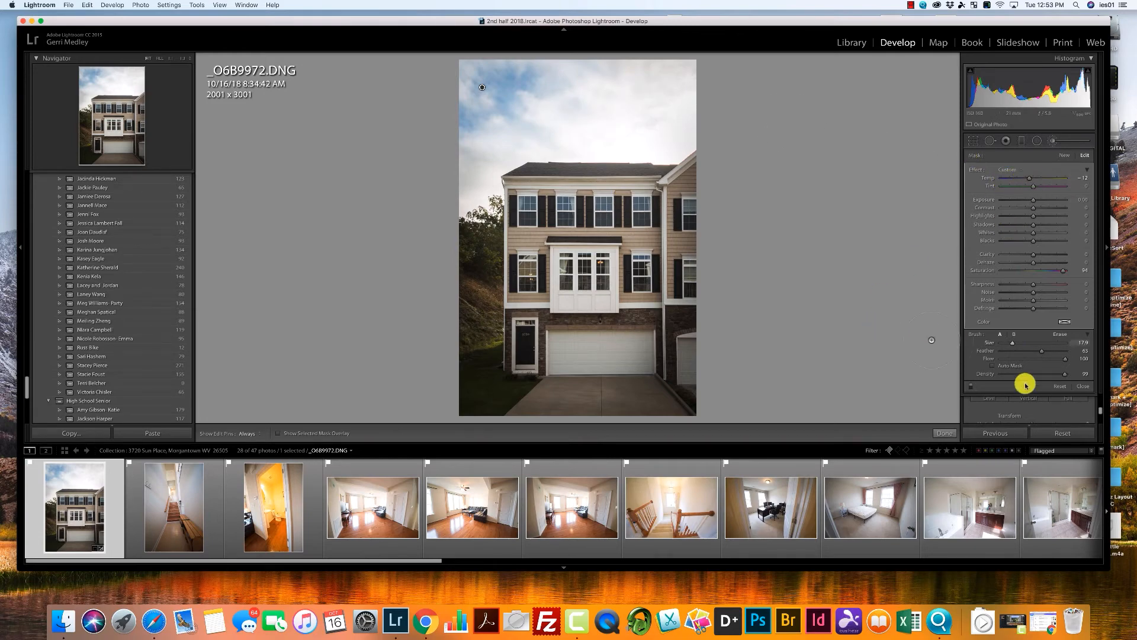
pyautogui.click(1080, 385)
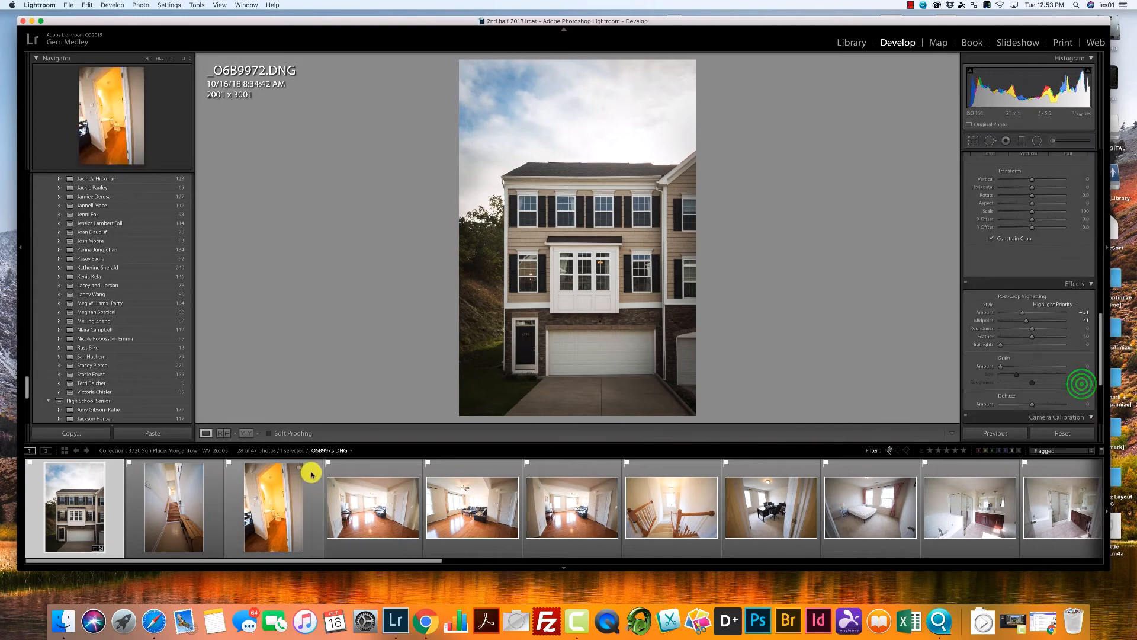
# Open the staircase photo, enable Constrain Crop and straighten its perspective with the Auto Upright correction.
pyautogui.click(178, 521)
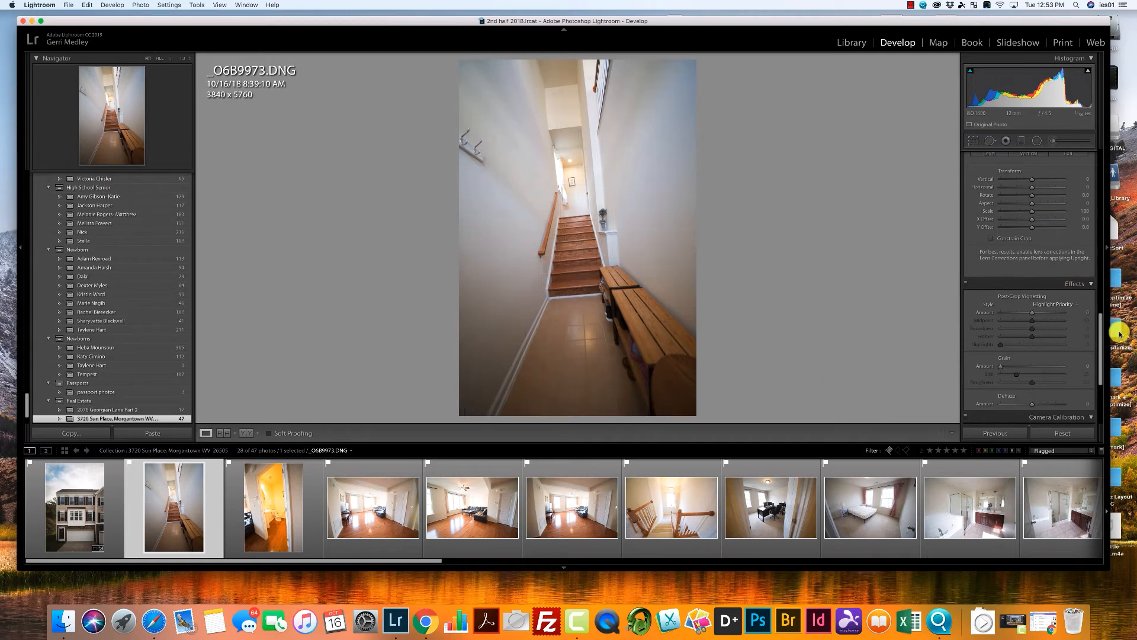
pyautogui.moveTo(1099, 347); pyautogui.dragTo(1099, 318)
pyautogui.click(991, 338)
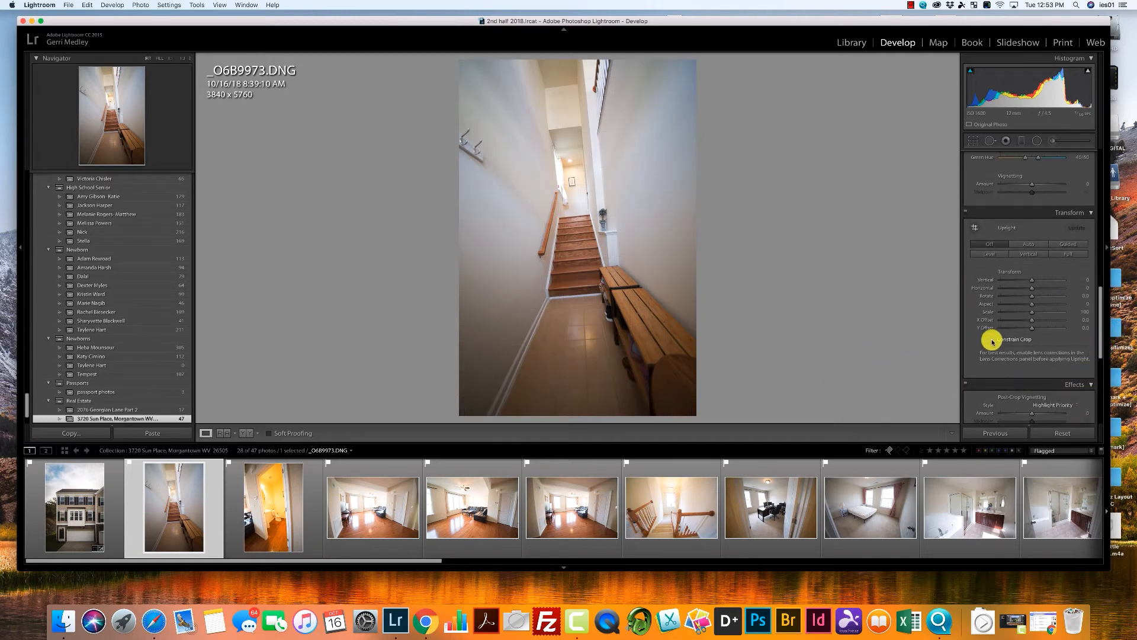
pyautogui.click(1030, 245)
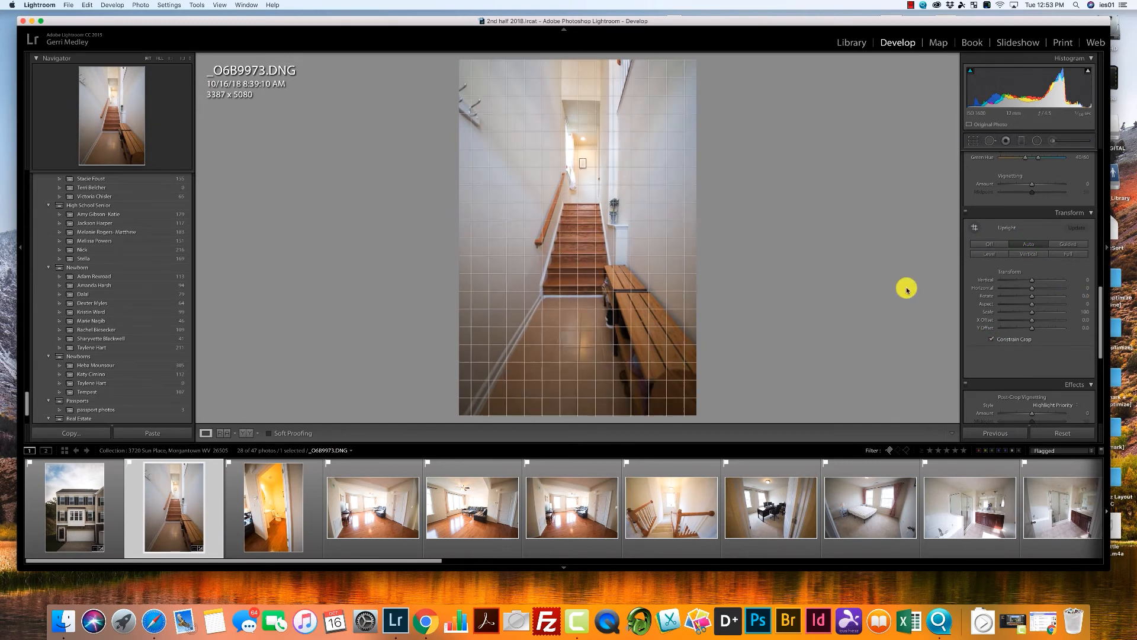
# Set the staircase photo's Contrast to +27, Clarity to +49, Blacks to +52 and Whites to -36.
pyautogui.moveTo(1100, 314); pyautogui.dragTo(1084, 170)
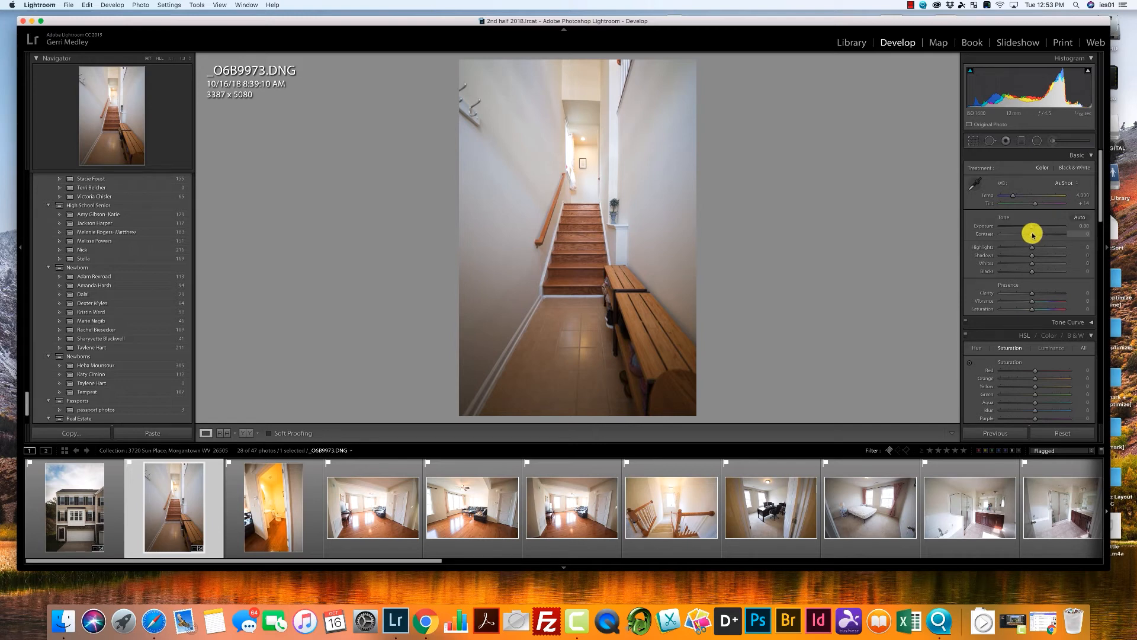
pyautogui.moveTo(1032, 235); pyautogui.dragTo(1039, 234)
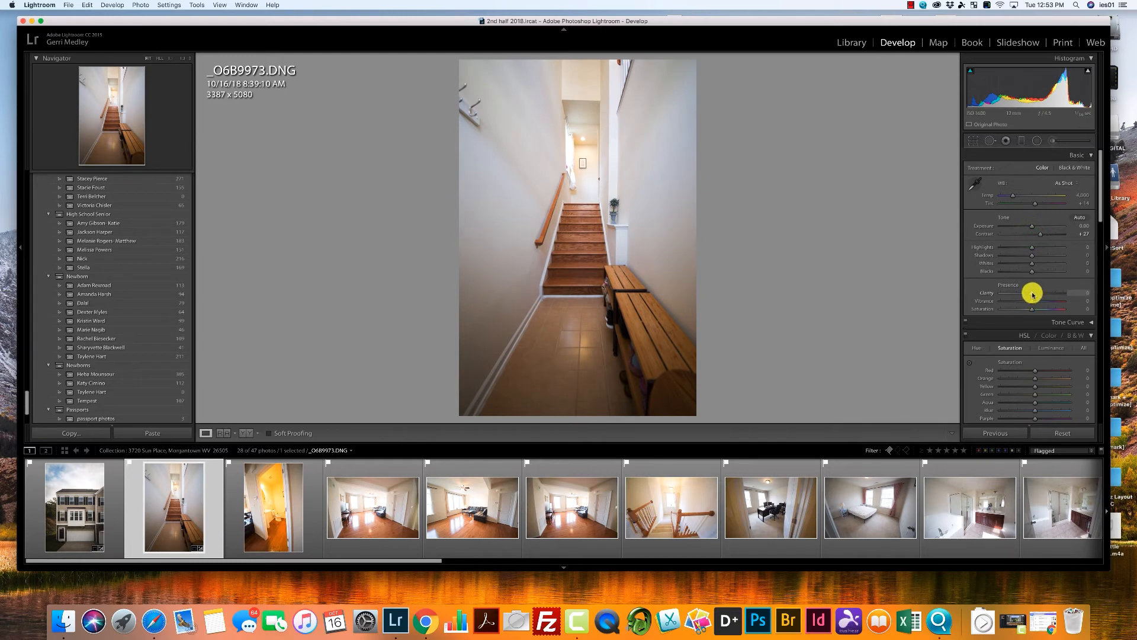
pyautogui.moveTo(1032, 294); pyautogui.dragTo(1045, 298)
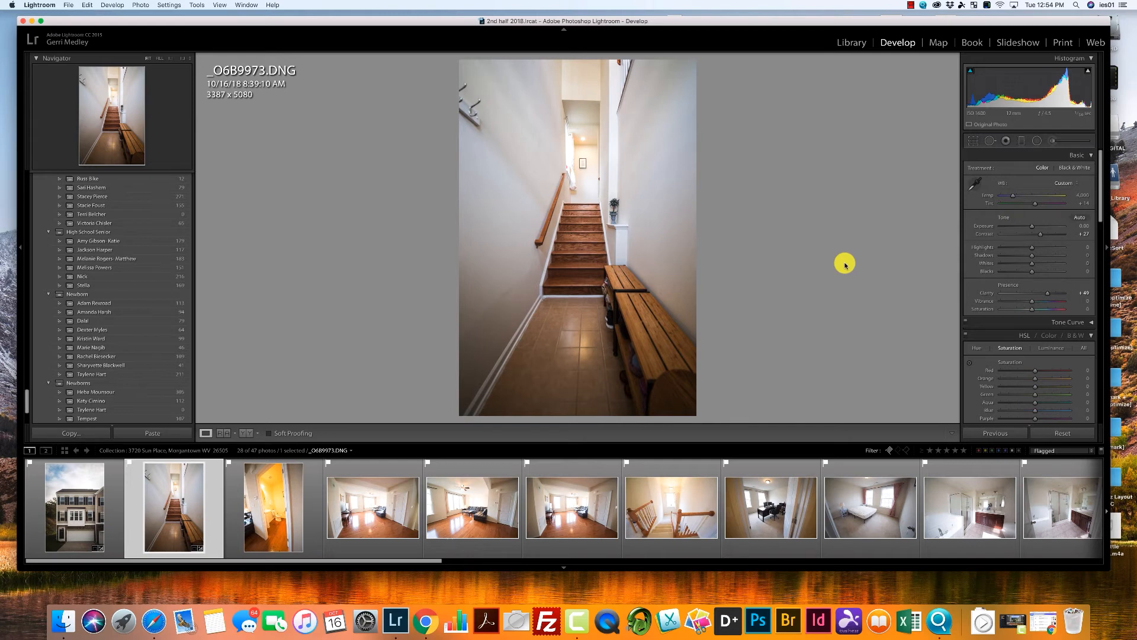
pyautogui.moveTo(970, 106); pyautogui.dragTo(978, 107)
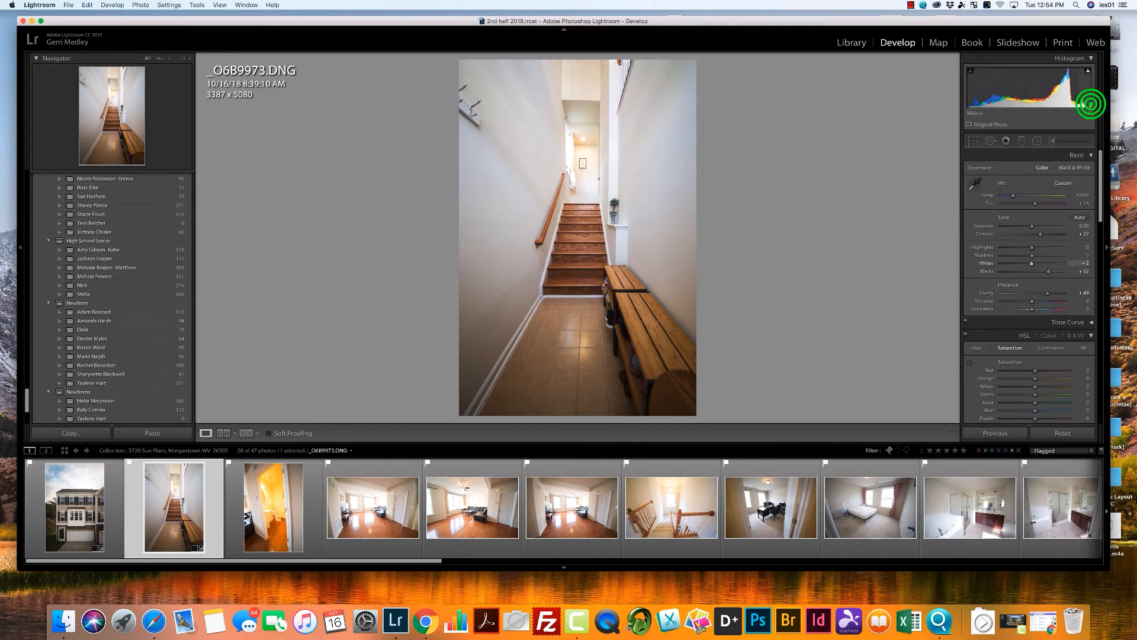
pyautogui.moveTo(1089, 105); pyautogui.dragTo(1079, 105)
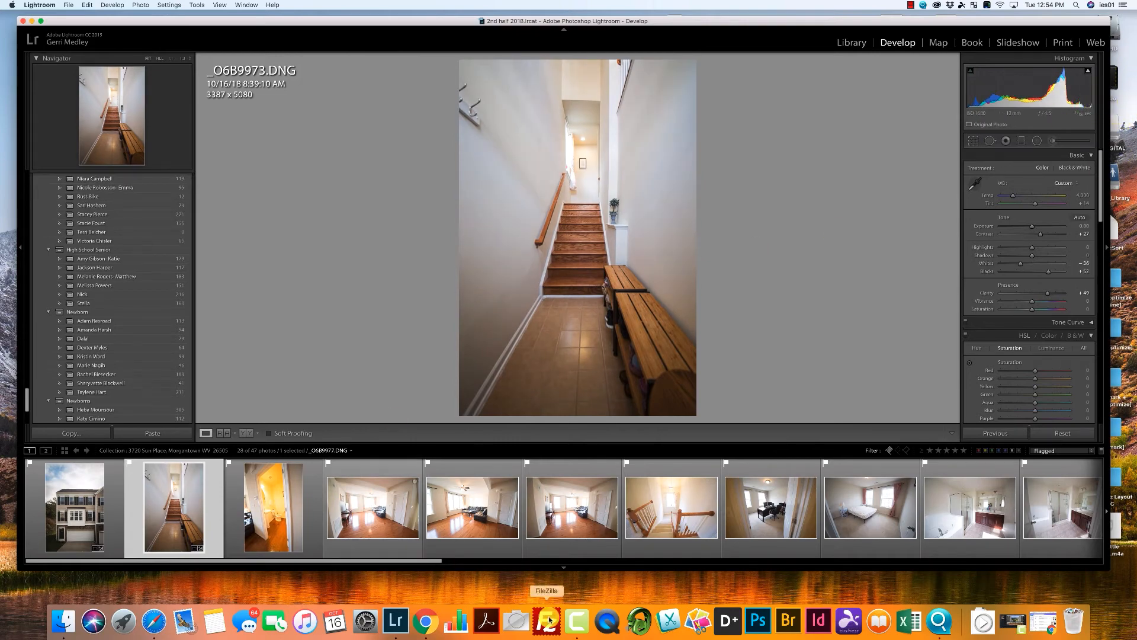
# Open the bathroom doorway photo, enable Constrain Crop and straighten its perspective with the Auto Upright correction.
pyautogui.click(276, 507)
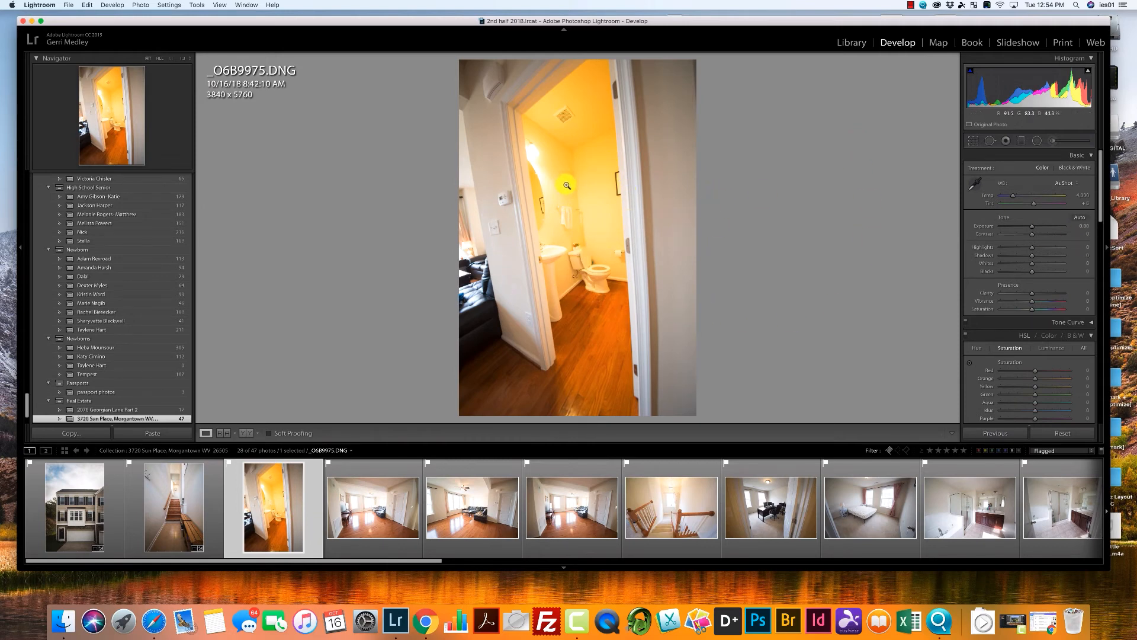
pyautogui.click(1099, 206)
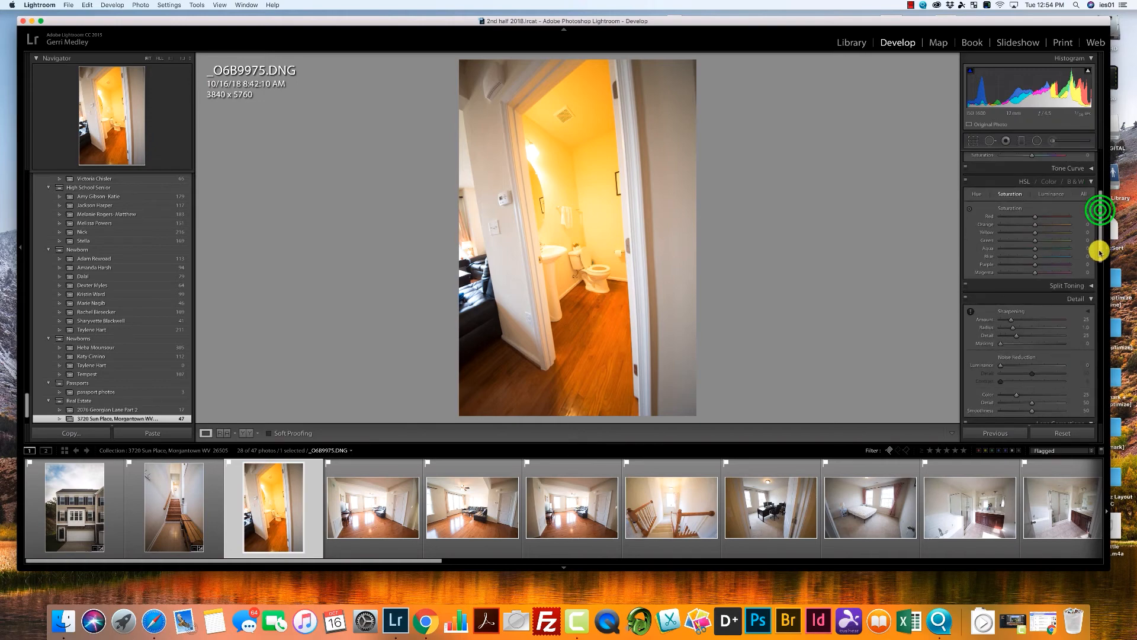
pyautogui.click(1099, 256)
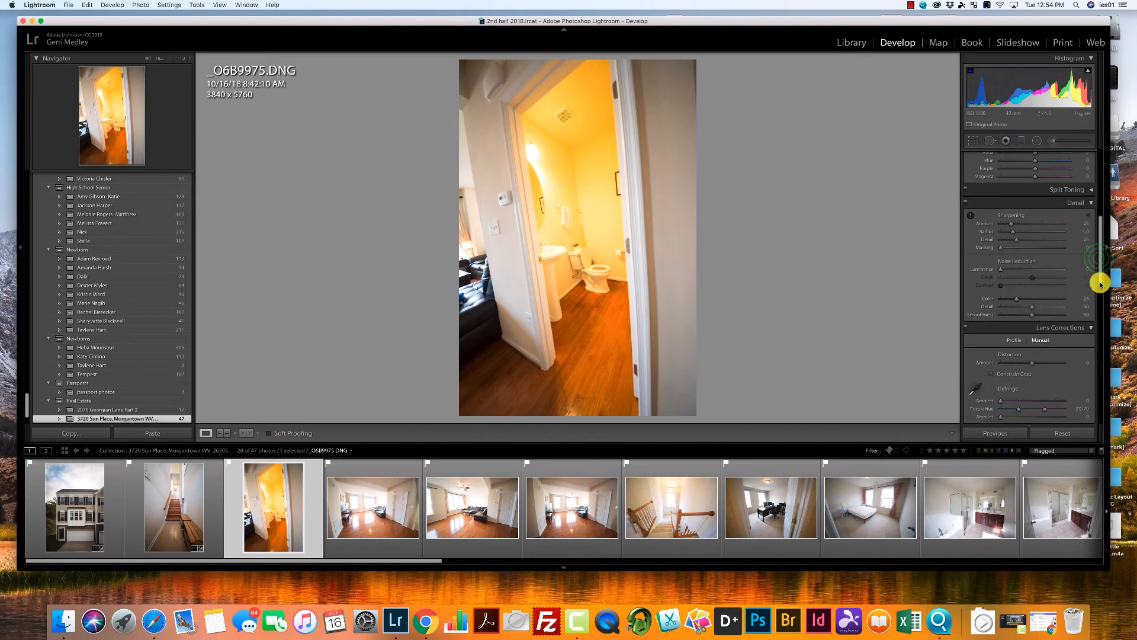
pyautogui.moveTo(1099, 283); pyautogui.dragTo(1102, 352)
pyautogui.click(991, 353)
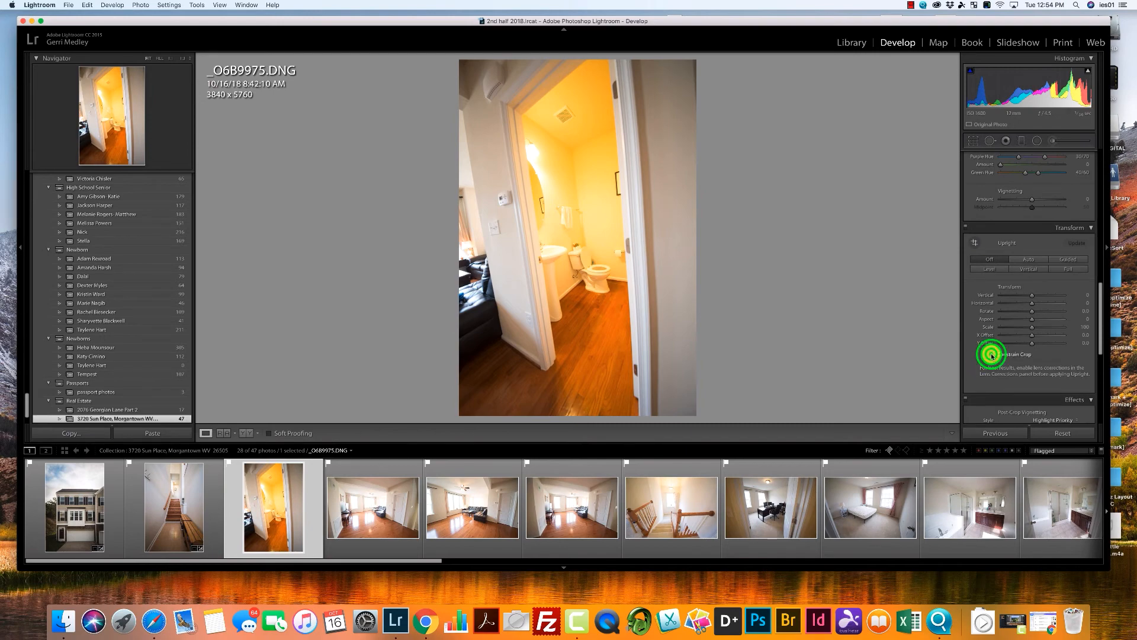
pyautogui.click(1034, 258)
# Cool the bathroom photo's Temp to about 2,965 and set Contrast +22, Clarity +47, Exposure +0.10 and Highlights -77.
pyautogui.moveTo(1100, 336); pyautogui.dragTo(1085, 191)
pyautogui.click(1018, 255)
pyautogui.click(1021, 273)
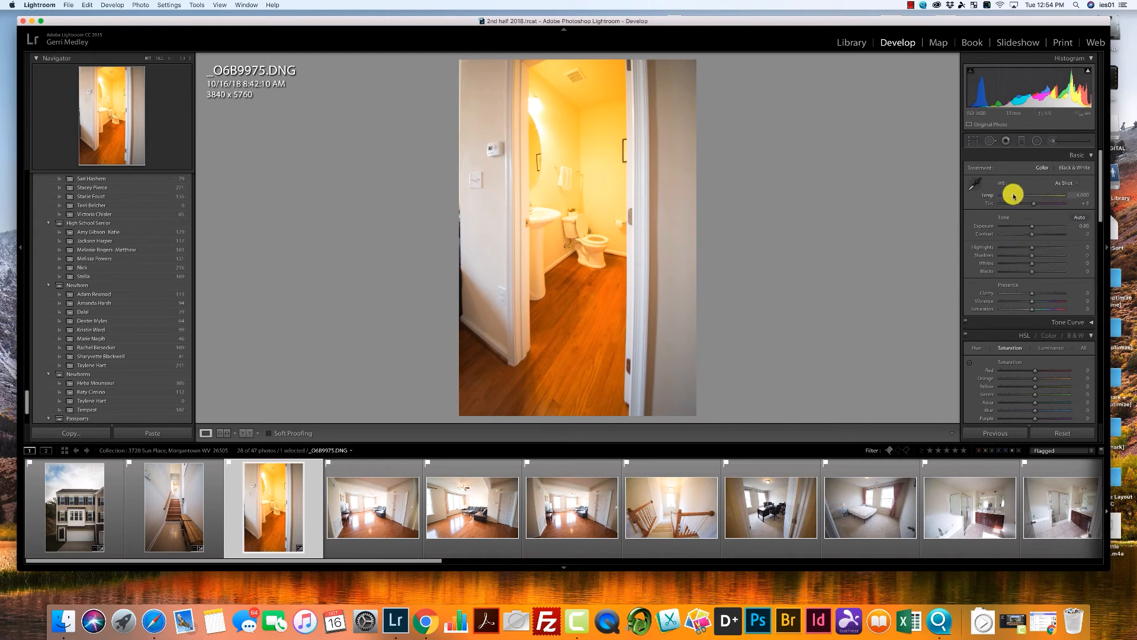
pyautogui.moveTo(1012, 196); pyautogui.dragTo(1008, 194)
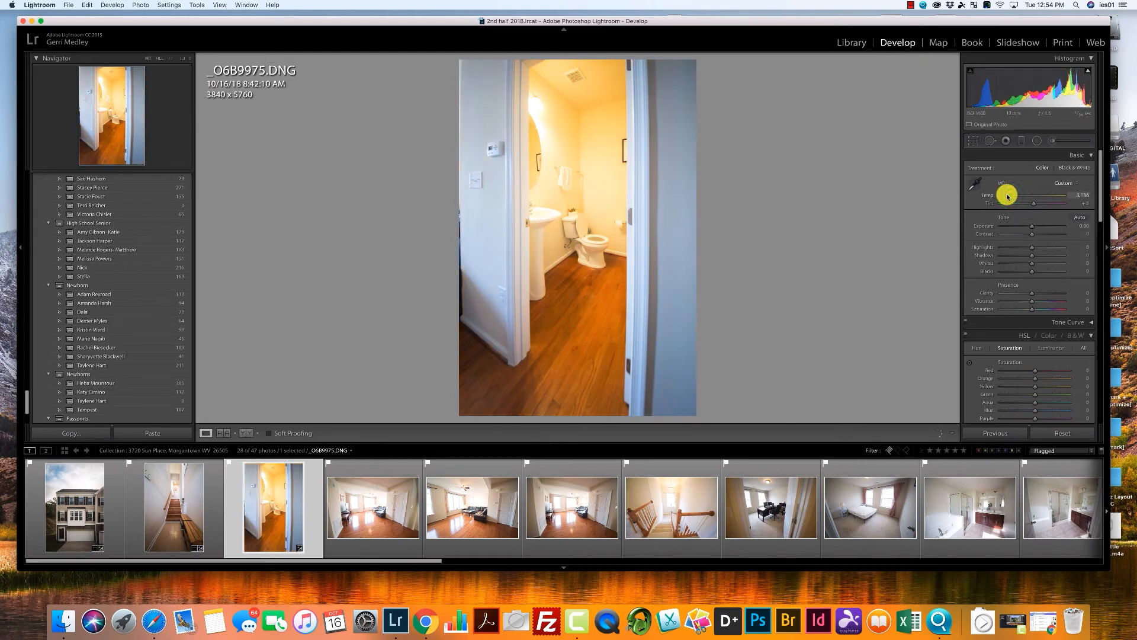
pyautogui.moveTo(1032, 235); pyautogui.dragTo(1039, 234)
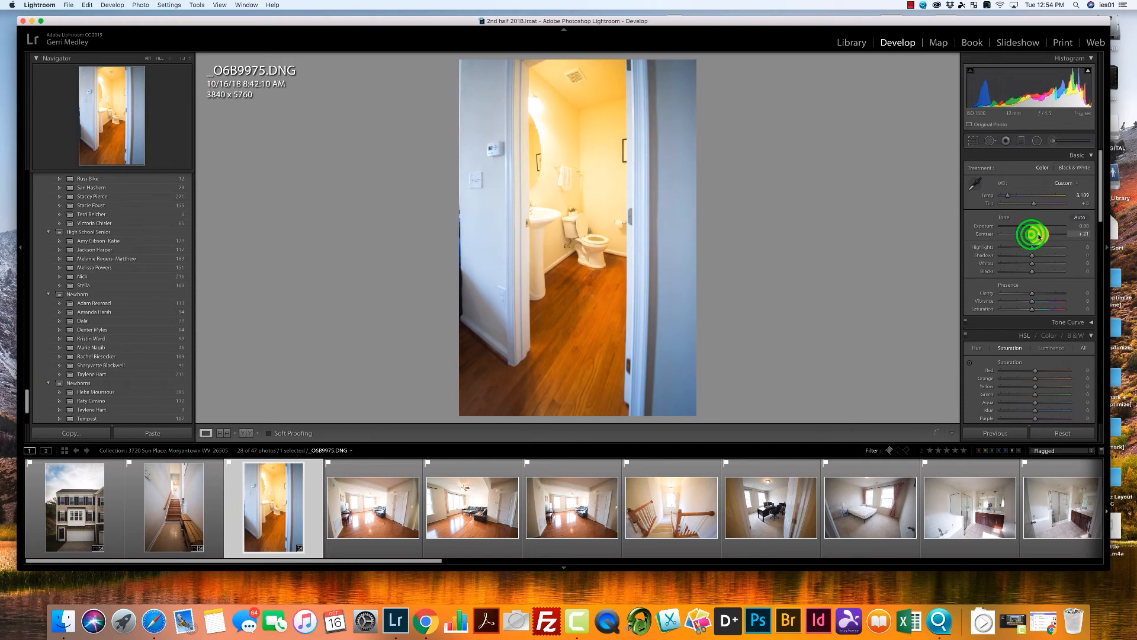
pyautogui.moveTo(1033, 294); pyautogui.dragTo(1043, 294)
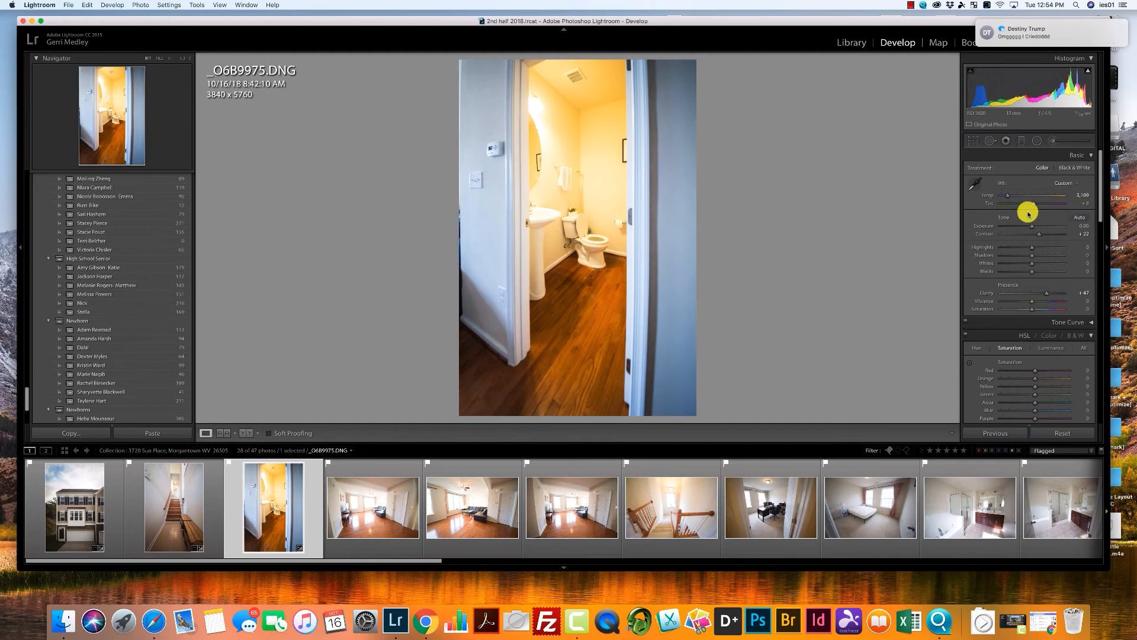
pyautogui.moveTo(1031, 225); pyautogui.dragTo(1033, 227)
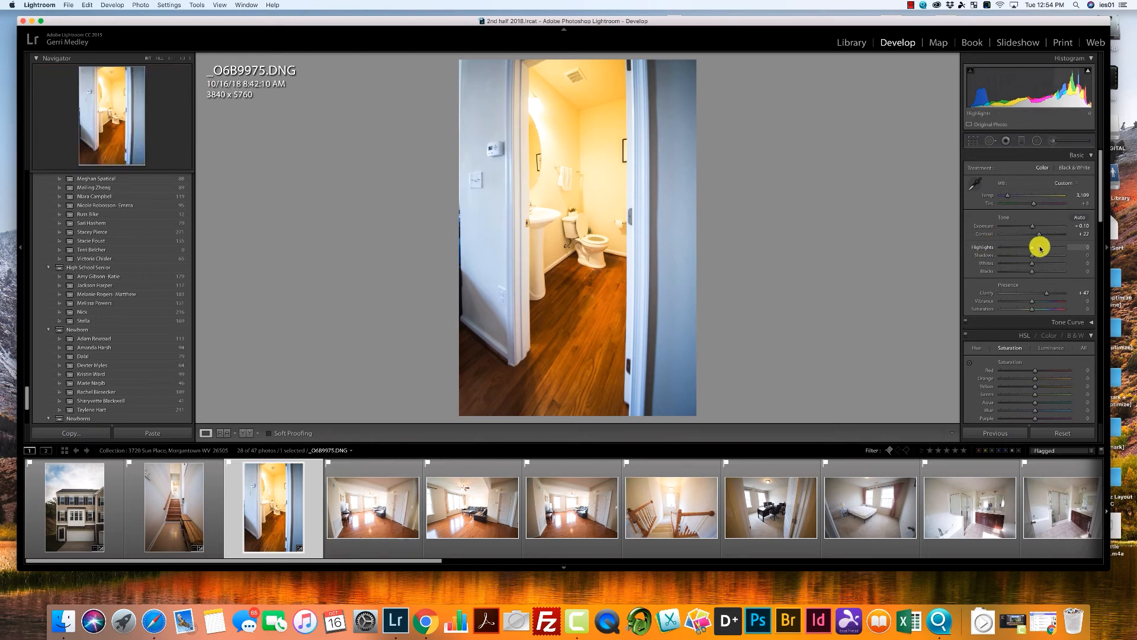
pyautogui.moveTo(1029, 249); pyautogui.dragTo(1006, 250)
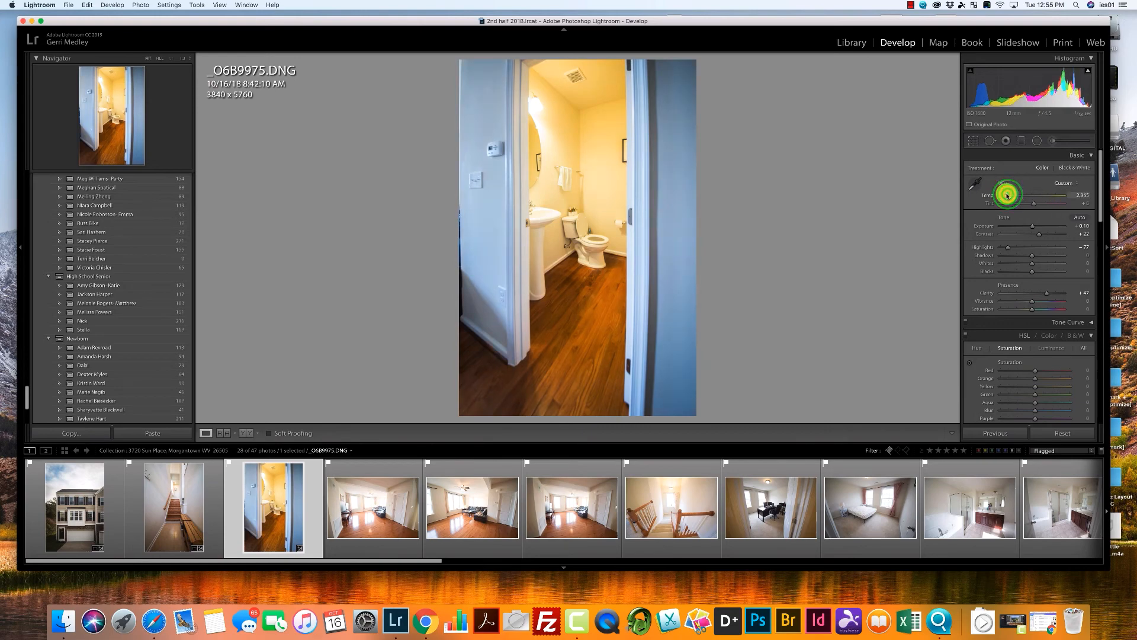
# Open the first living room photo, _O6B9977.DNG, and enable Constrain Crop for its Transform corrections.
pyautogui.click(385, 510)
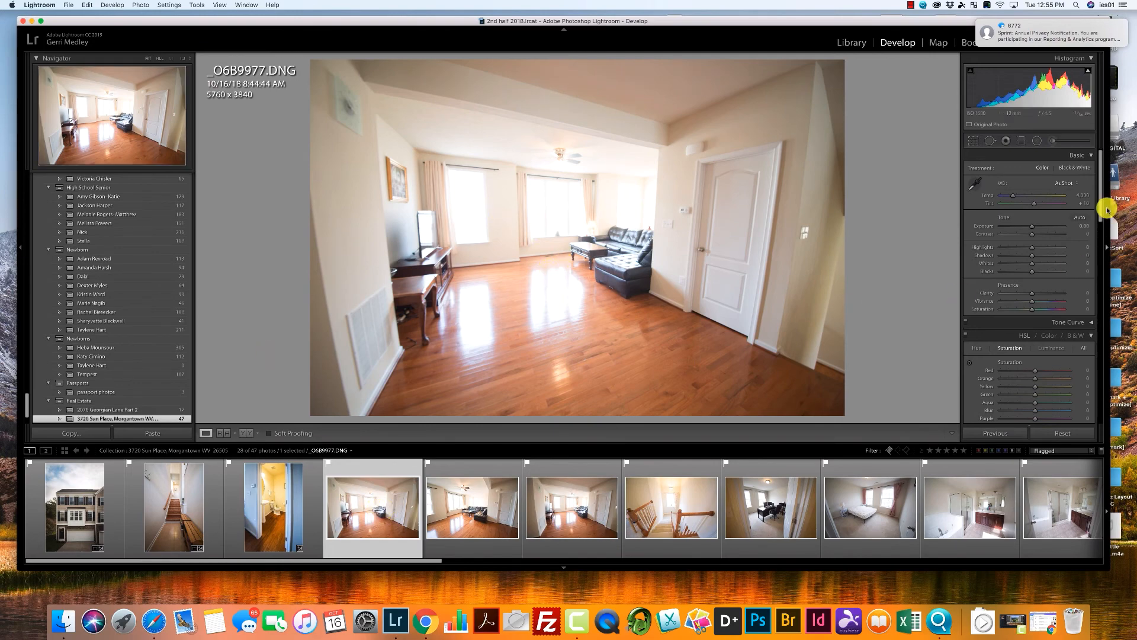
pyautogui.moveTo(1100, 214); pyautogui.dragTo(1051, 330)
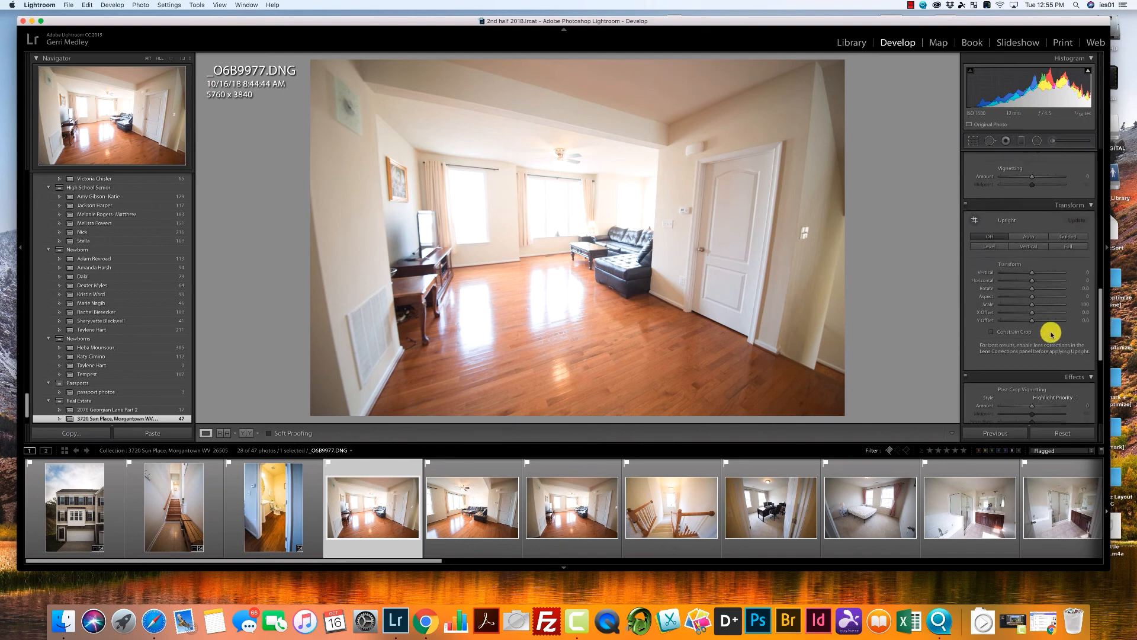
pyautogui.click(990, 331)
# Try the Auto Upright correction on the living room photo and undo it.
pyautogui.click(1029, 236)
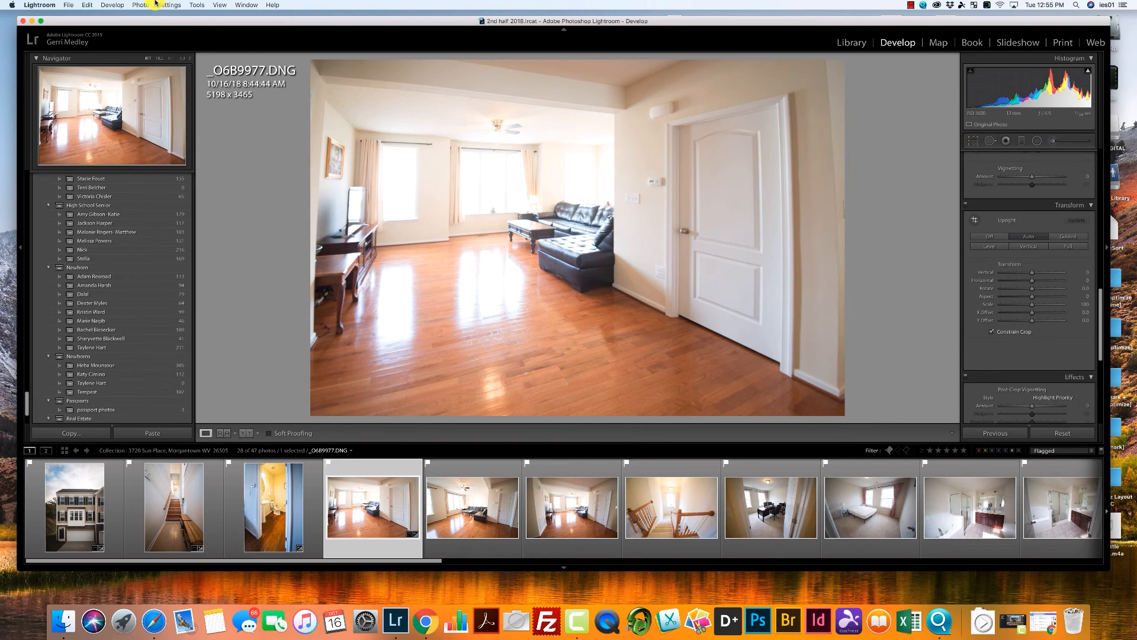
pyautogui.click(84, 6)
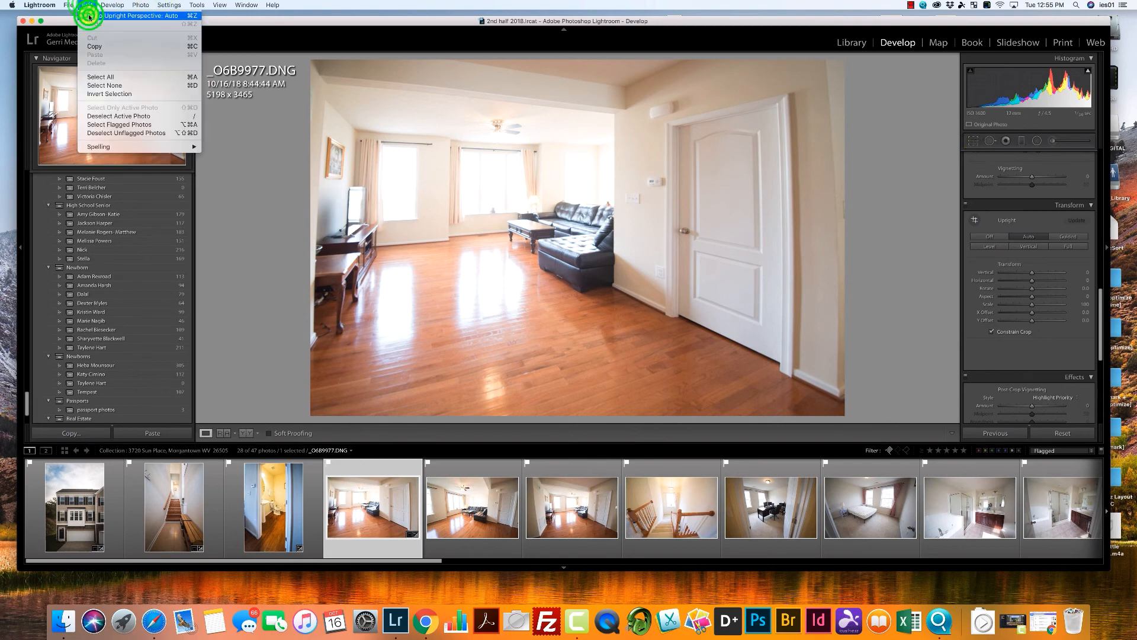
pyautogui.click(91, 15)
# Straighten the living room photo manually by rotating its crop about 3.97 degrees, reposition the frame and apply the crop.
pyautogui.click(971, 141)
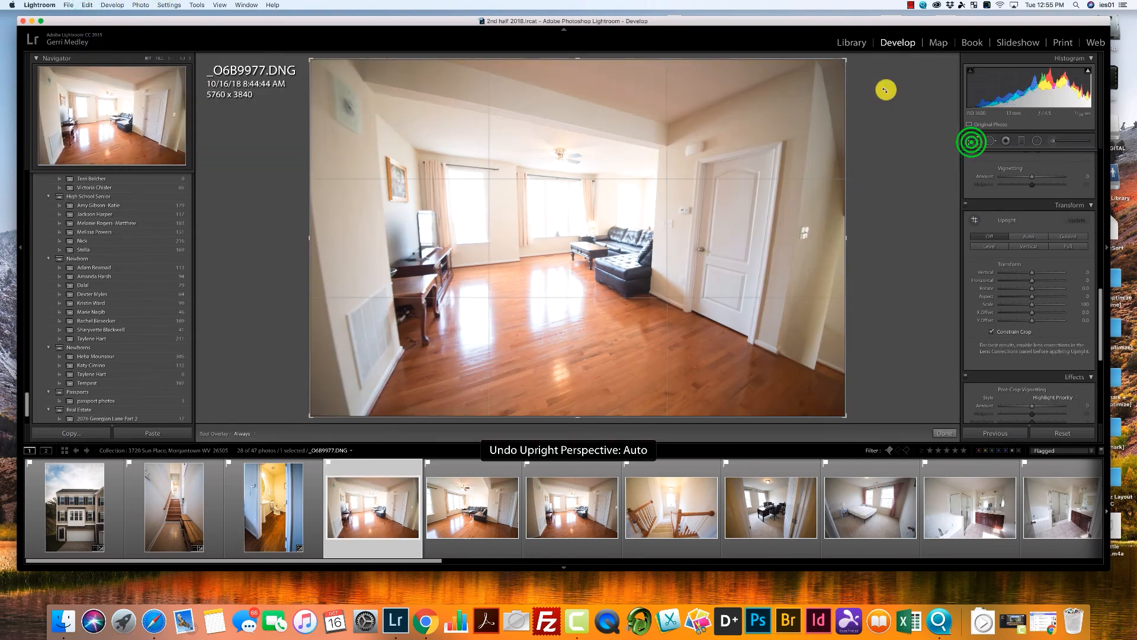
pyautogui.moveTo(853, 55); pyautogui.dragTo(845, 94)
pyautogui.moveTo(890, 177); pyautogui.dragTo(886, 197)
pyautogui.moveTo(689, 235); pyautogui.dragTo(691, 252)
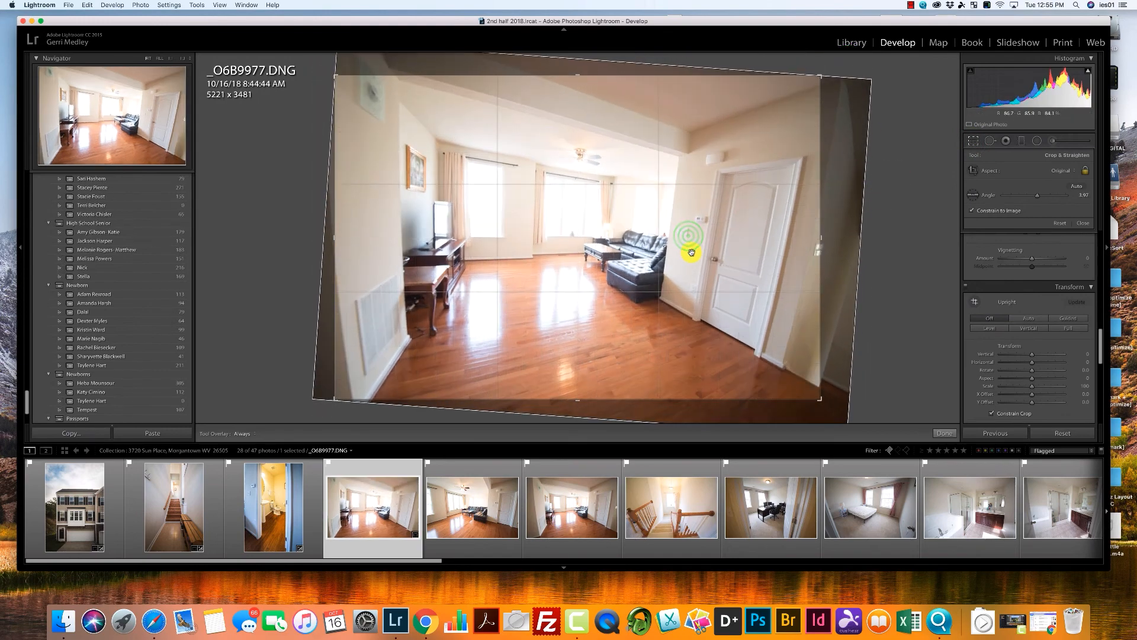
pyautogui.moveTo(847, 245); pyautogui.dragTo(845, 246)
pyautogui.press('Return')
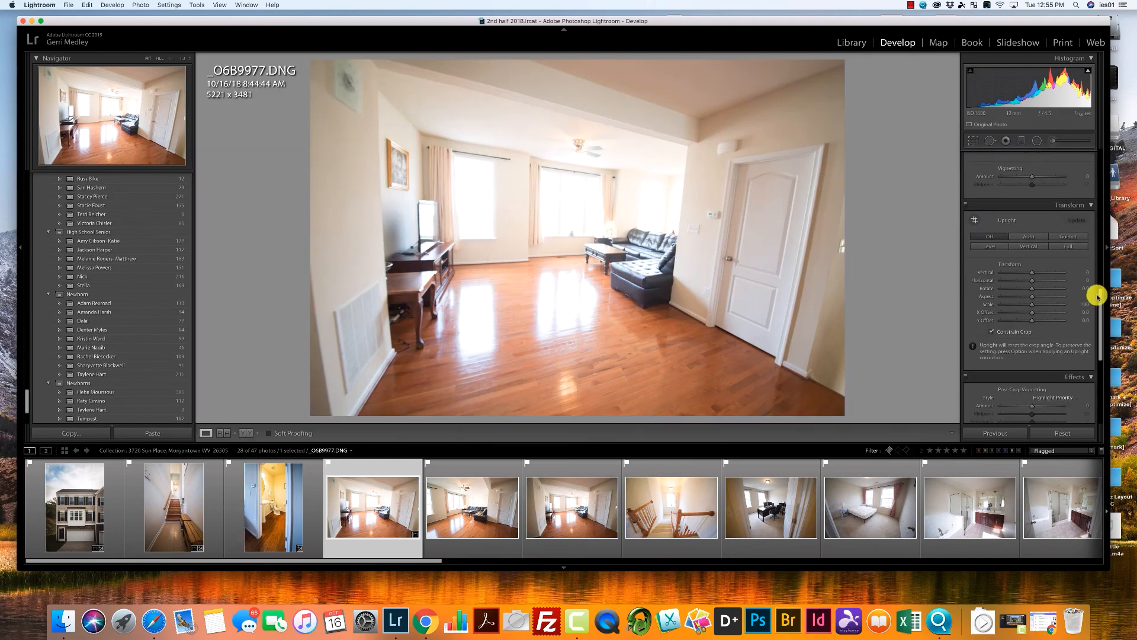
# Set the living room photo's Exposure to -0.35, Contrast +32, Highlights and Whites -100, Clarity +58, and noise reduction to Luminance 32, Contrast 36.
pyautogui.moveTo(1100, 308); pyautogui.dragTo(1057, 188)
pyautogui.click(1029, 226)
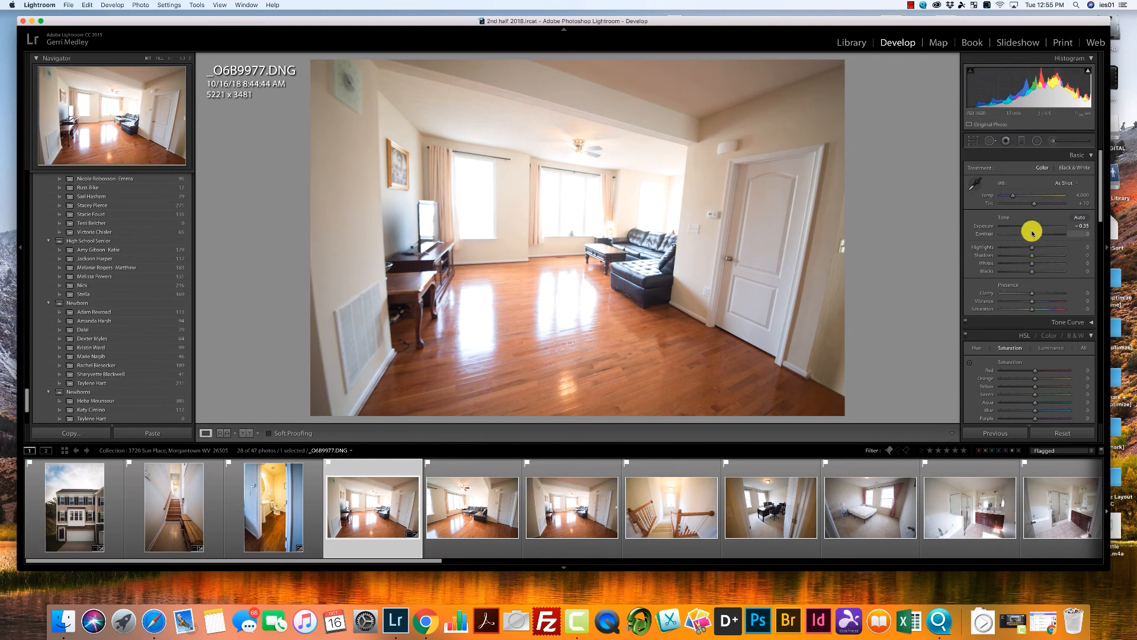
pyautogui.moveTo(1032, 250)
pyautogui.mouseDown()
pyautogui.moveTo(990, 251)
pyautogui.moveTo(1043, 235)
pyautogui.mouseUp()
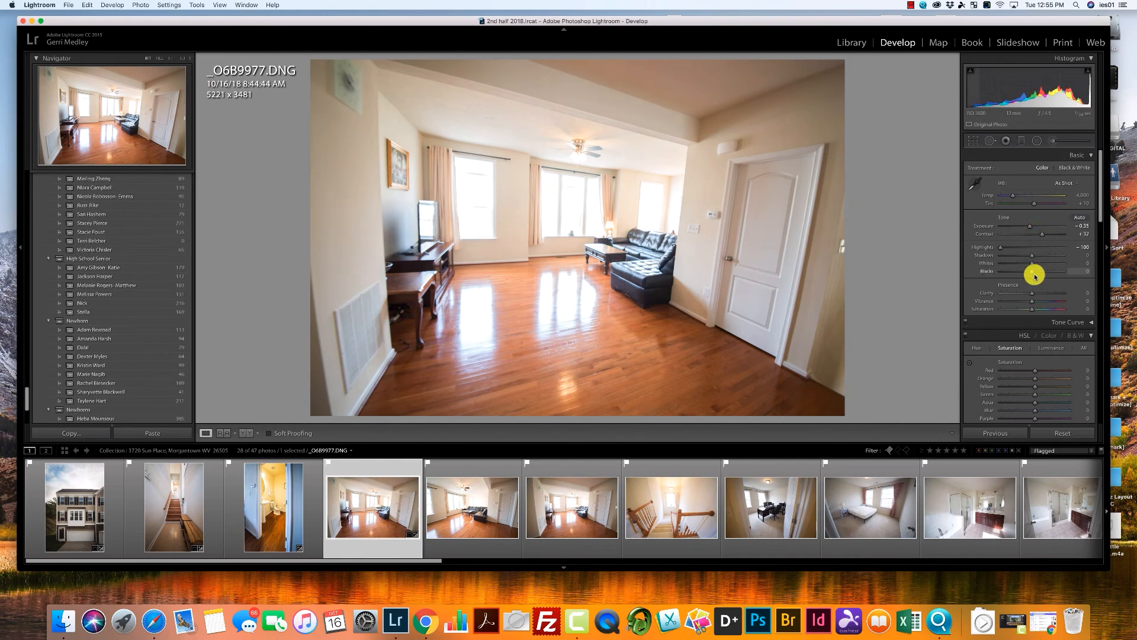
pyautogui.moveTo(1032, 292); pyautogui.dragTo(1053, 298)
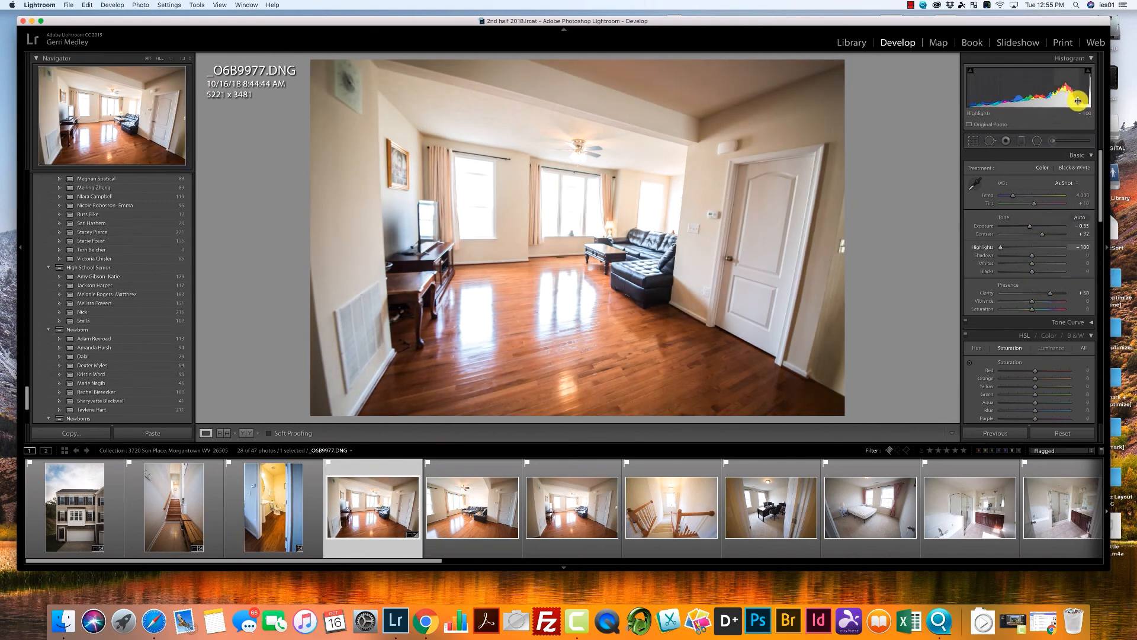
pyautogui.moveTo(1085, 101); pyautogui.dragTo(1086, 112)
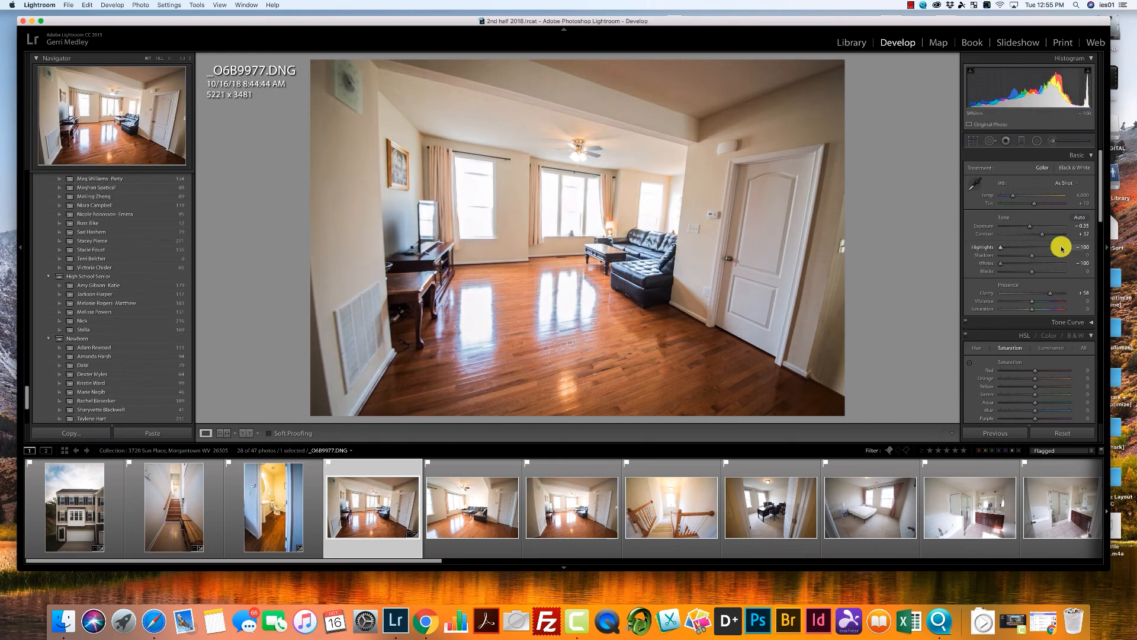
pyautogui.moveTo(1101, 216); pyautogui.dragTo(1104, 270)
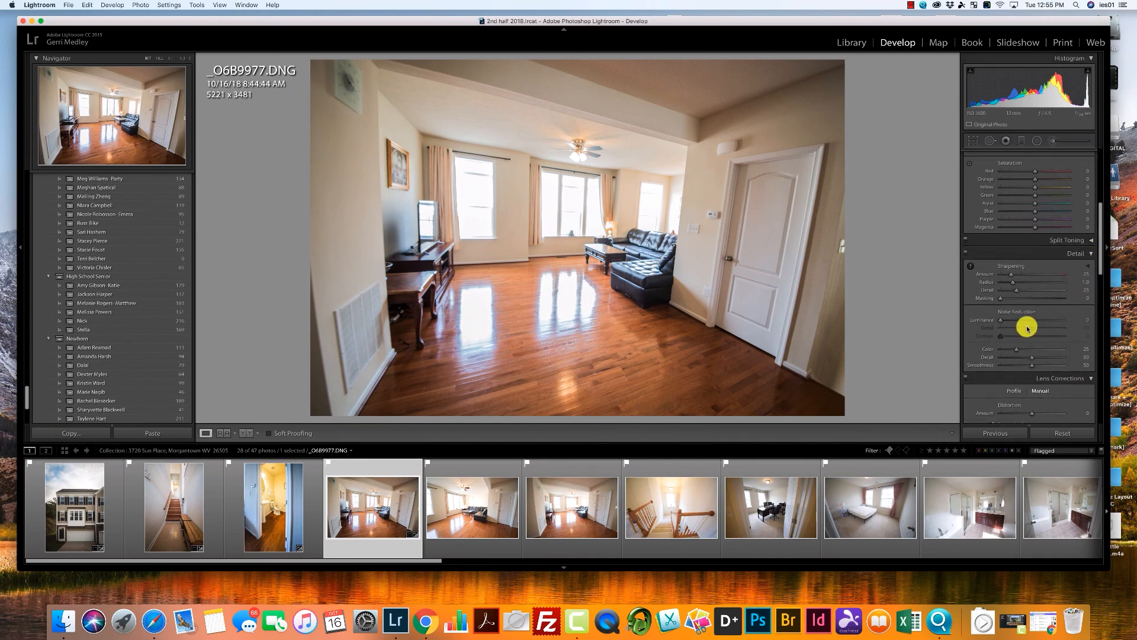
pyautogui.click(1023, 336)
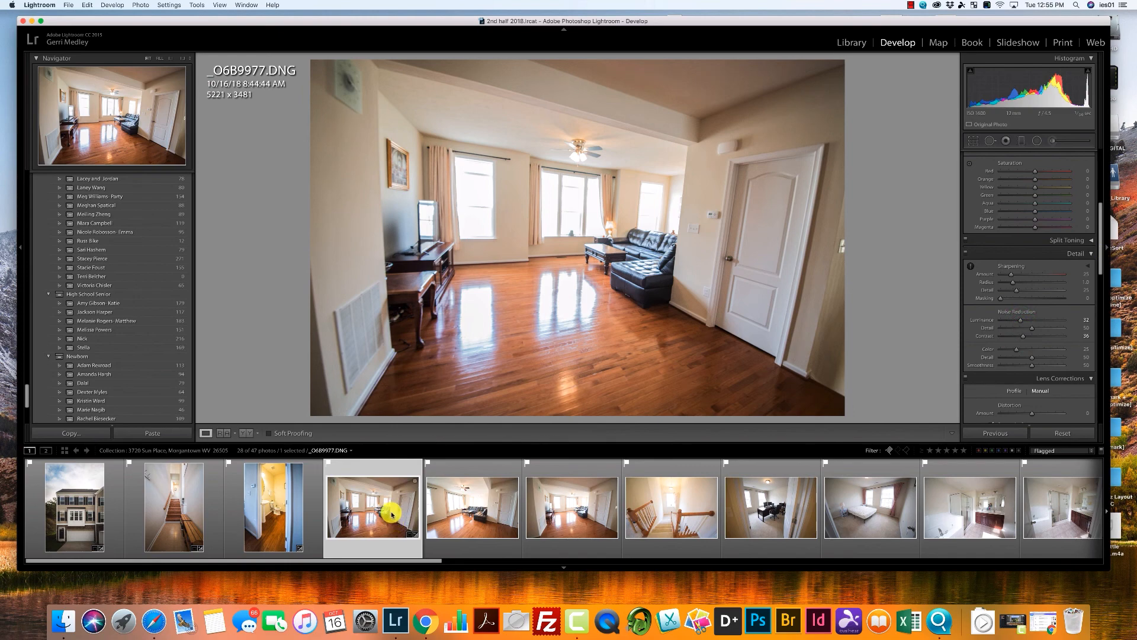
# Synchronize the edited living room photo's develop settings to the next two living room photos, leaving Transform and Crop out, and review the results.
pyautogui.keyDown('shift'); pyautogui.click(533, 515); pyautogui.keyUp('shift')
pyautogui.click(988, 434)
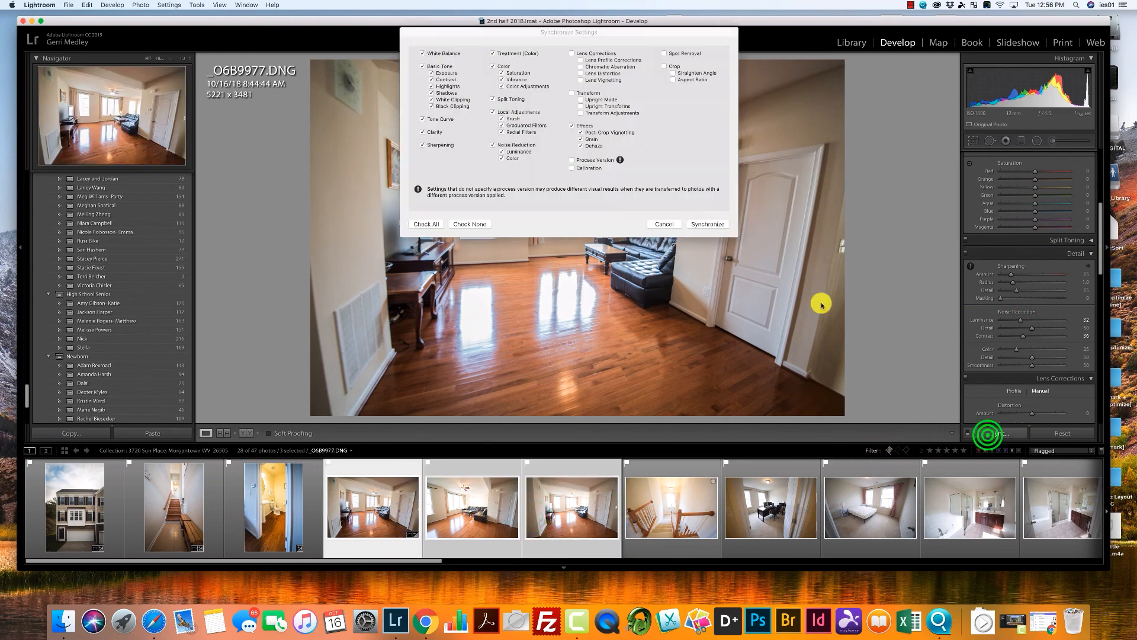
pyautogui.click(717, 226)
pyautogui.click(279, 509)
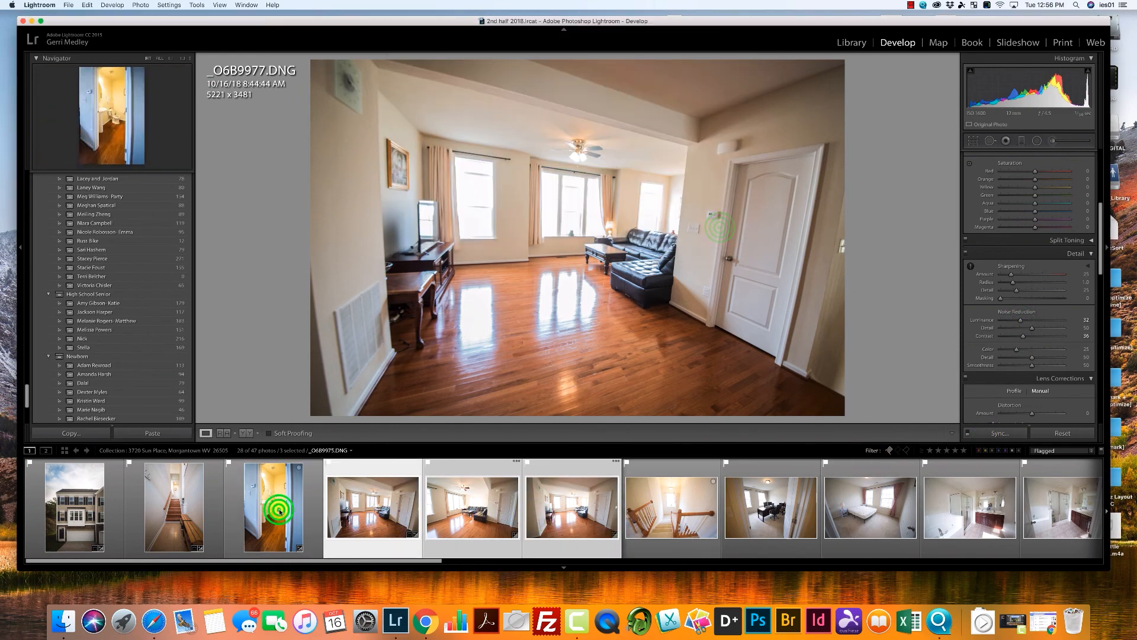
pyautogui.click(411, 515)
pyautogui.click(492, 521)
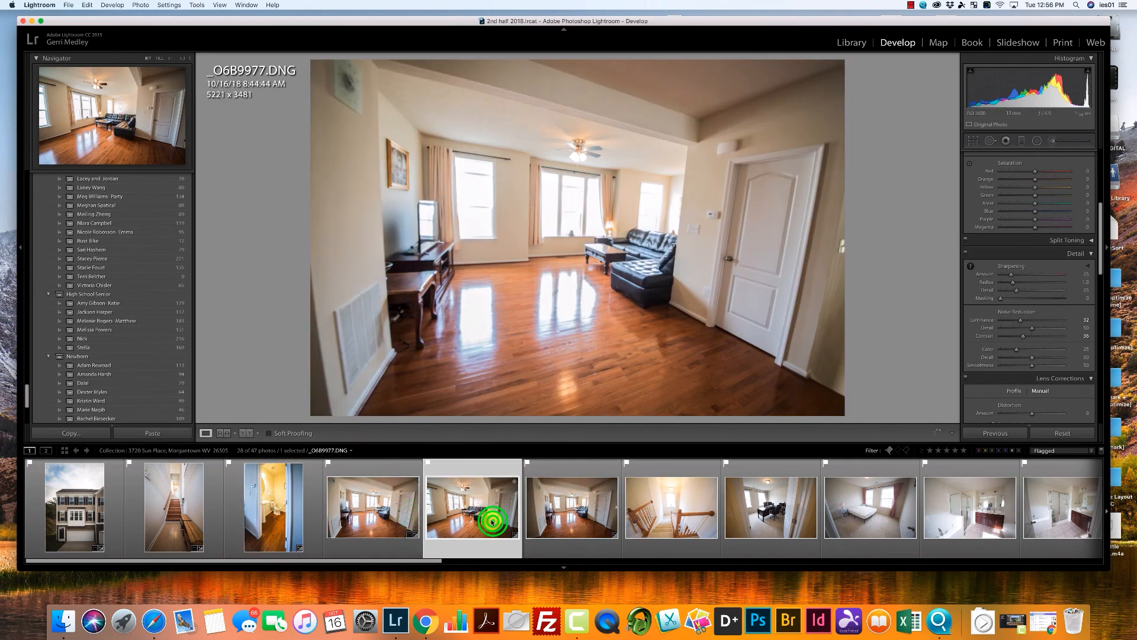
pyautogui.click(538, 524)
pyautogui.click(570, 523)
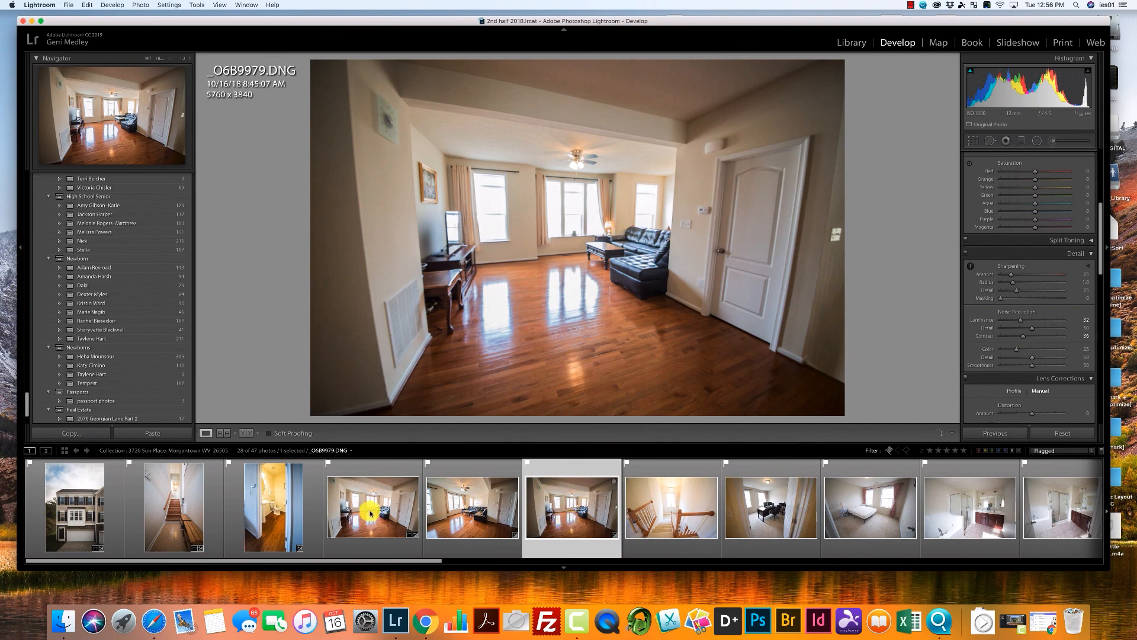
# Return to the bathroom doorway photo and set its white balance back to As Shot.
pyautogui.click(287, 515)
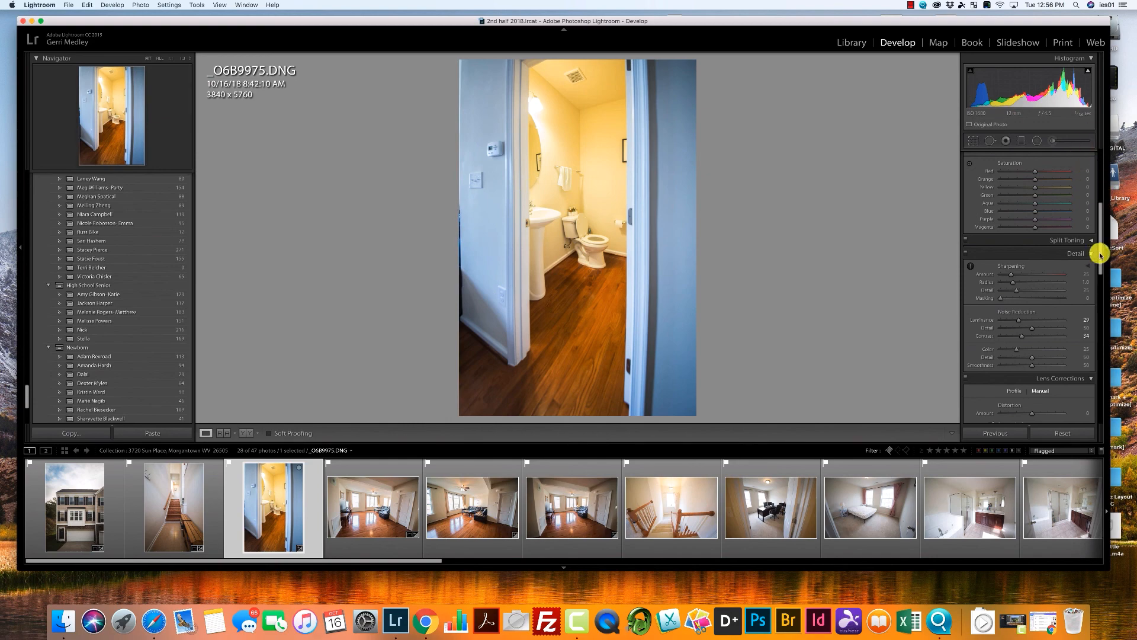
pyautogui.click(1098, 254)
pyautogui.click(1066, 183)
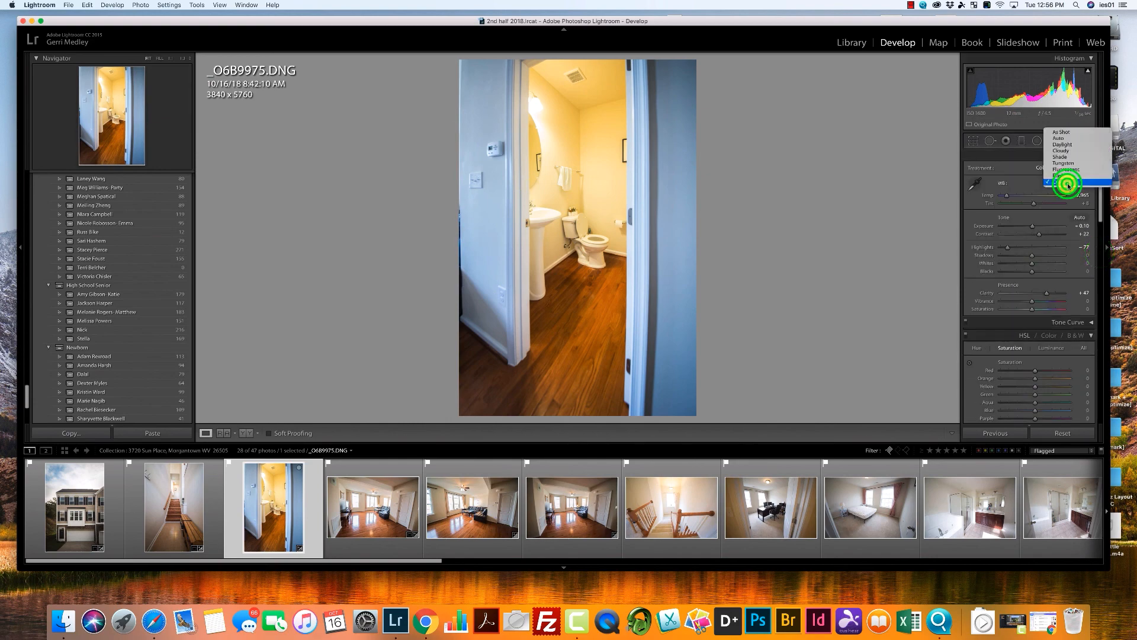
pyautogui.click(1066, 133)
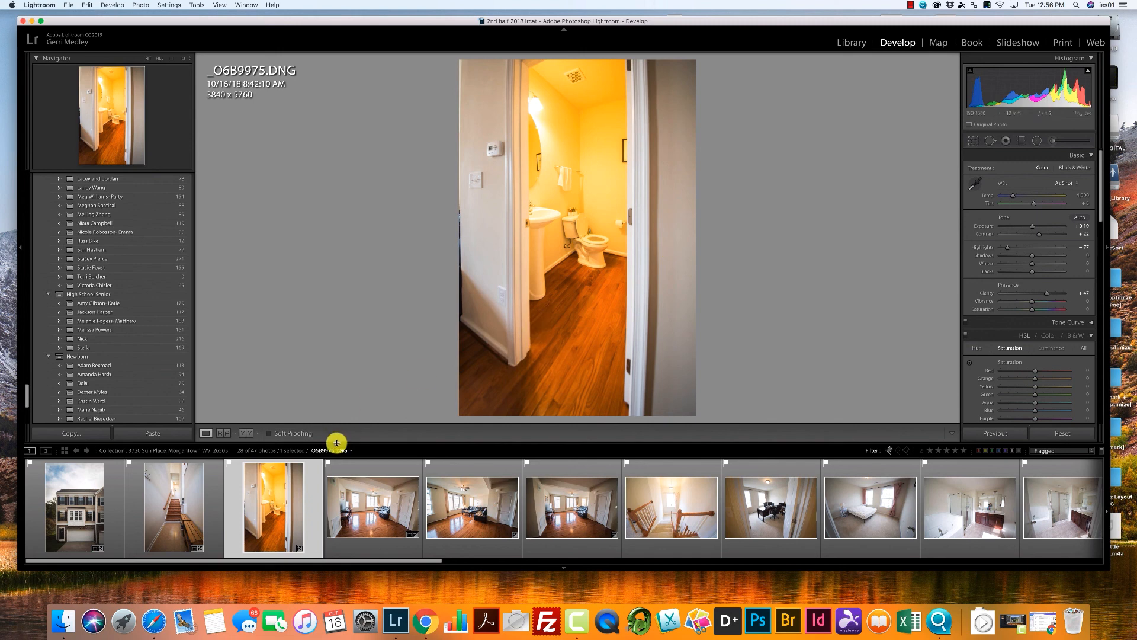
# Set up an Adjustment Brush with the cooling Temp effect and enlarge its Size to about 23.8.
pyautogui.click(1053, 141)
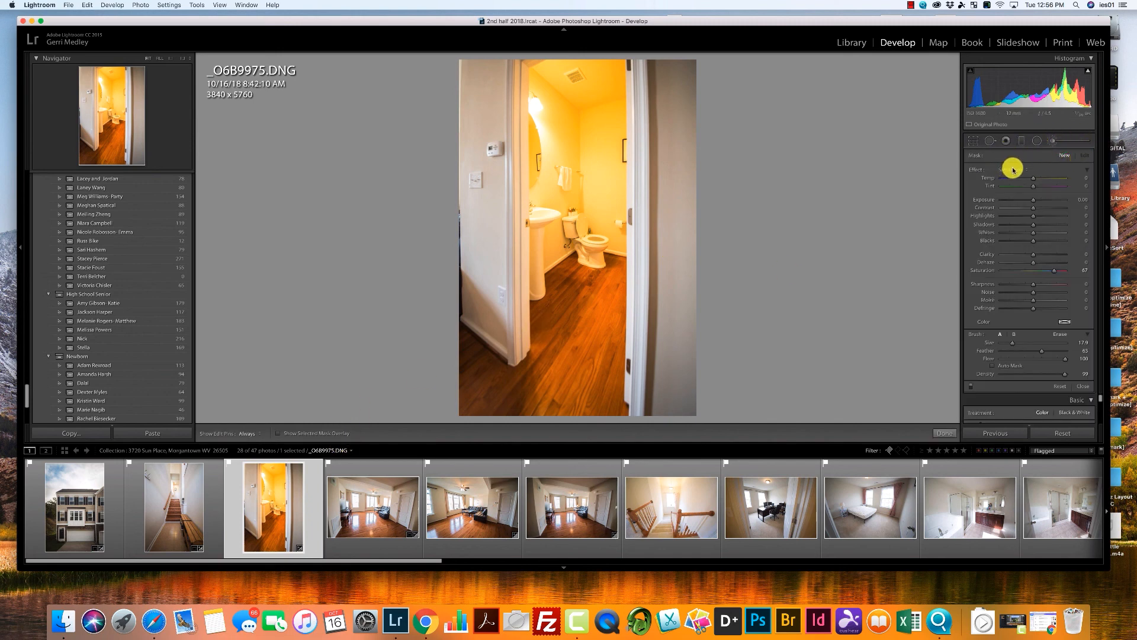
pyautogui.moveTo(1013, 173); pyautogui.dragTo(1017, 108)
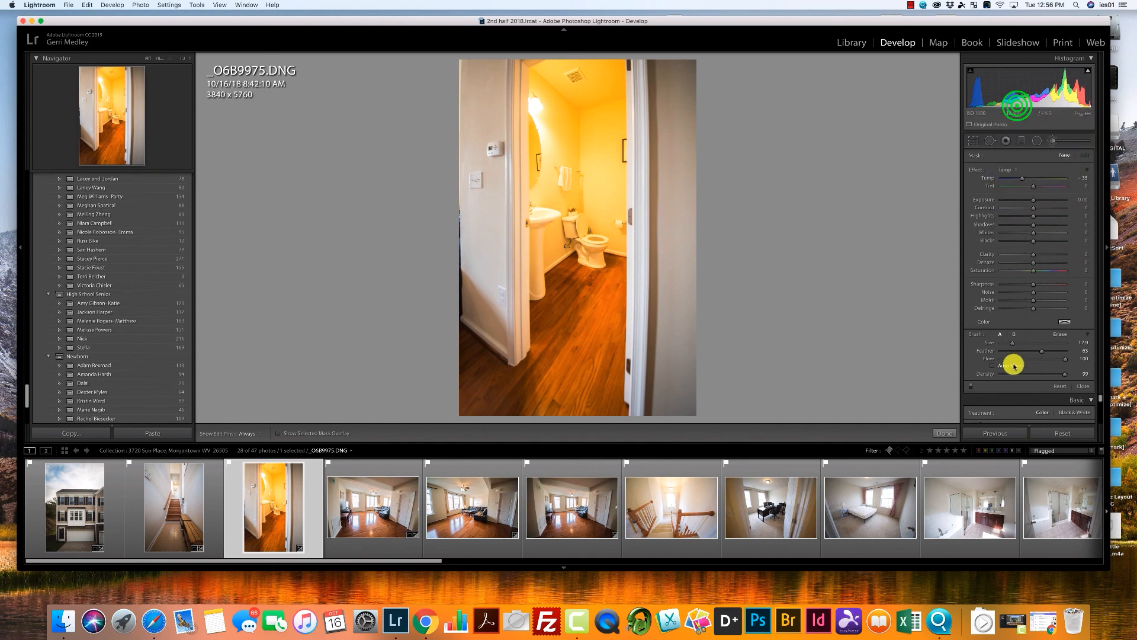
pyautogui.click(1012, 340)
pyautogui.moveTo(1013, 342); pyautogui.dragTo(1016, 342)
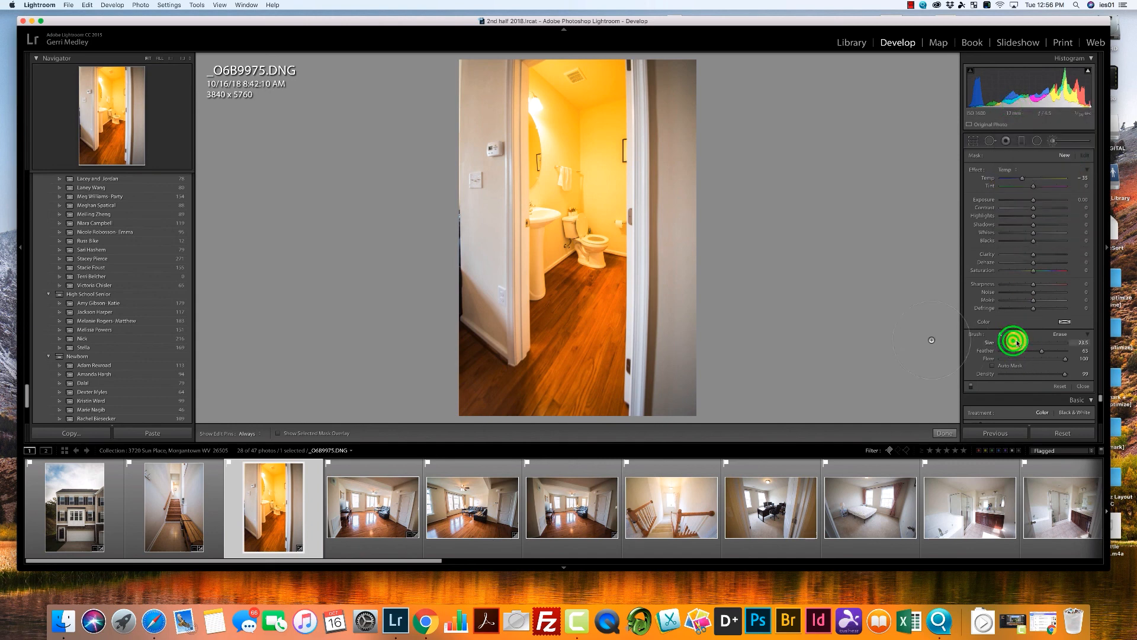
# Try brushing the bathroom interior with Temp -53 and Exposure -0.13, and reset the brush adjustments.
pyautogui.click(570, 94)
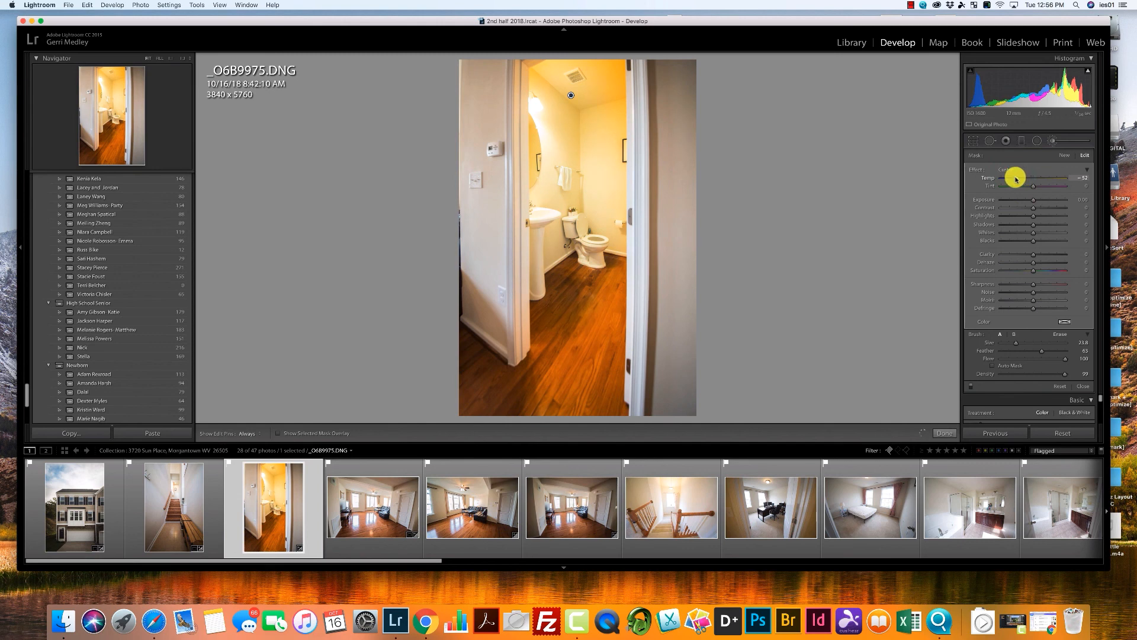
pyautogui.moveTo(1016, 179); pyautogui.dragTo(1031, 202)
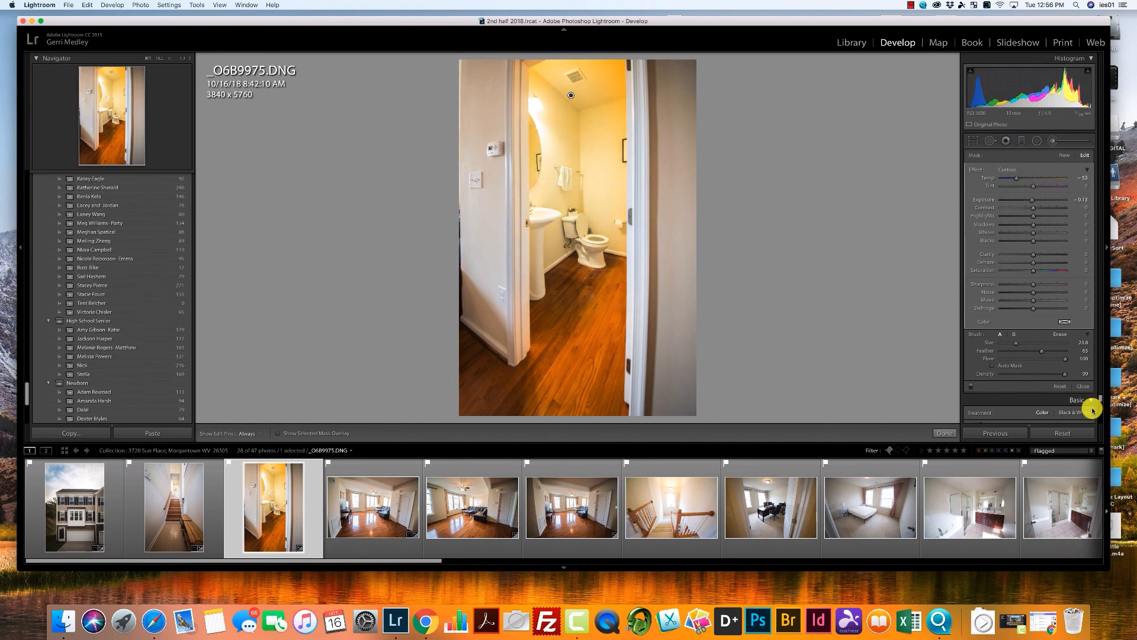
pyautogui.click(1060, 386)
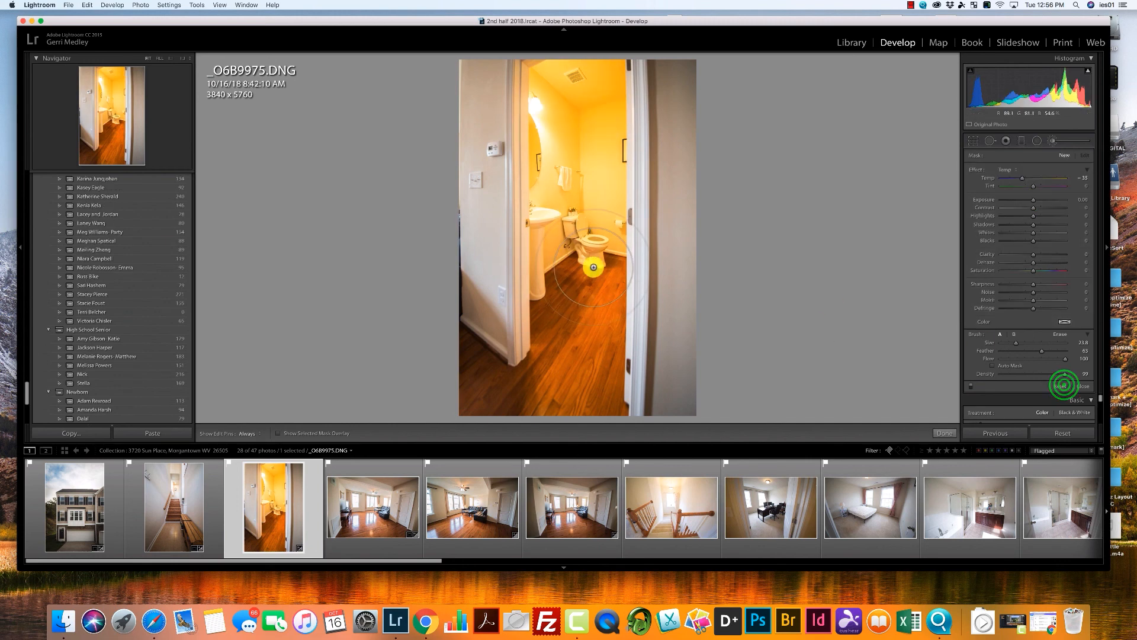
# Paint the cooling Temp brush over the bathroom interior seen through the doorway.
pyautogui.click(569, 228)
pyautogui.moveTo(571, 109)
pyautogui.mouseDown()
pyautogui.moveTo(590, 196)
pyautogui.moveTo(587, 126)
pyautogui.mouseUp()
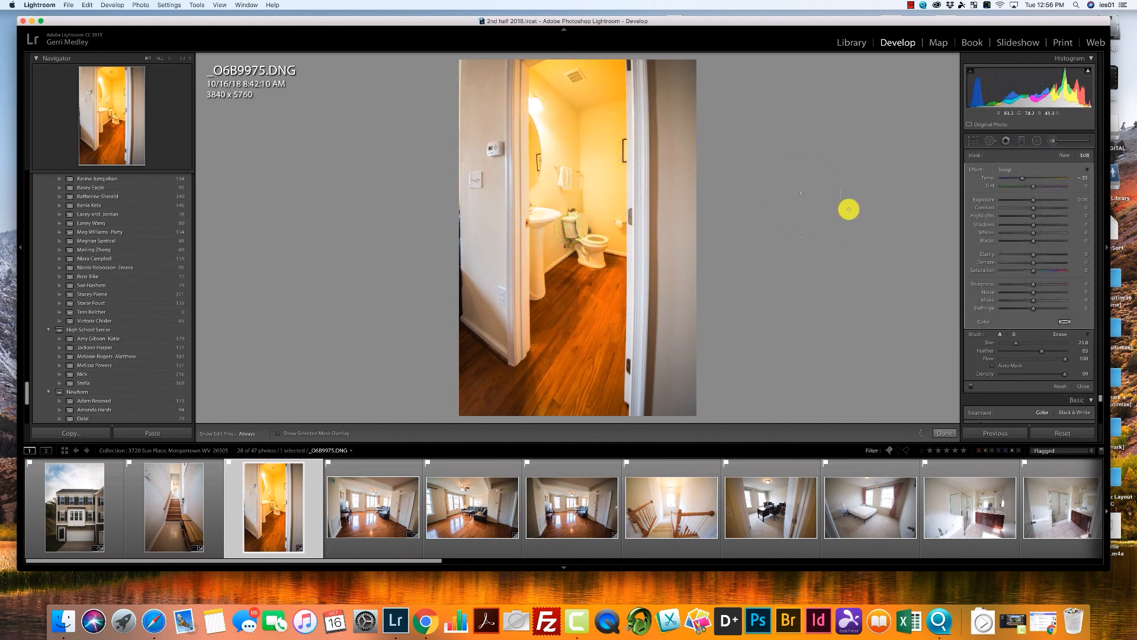